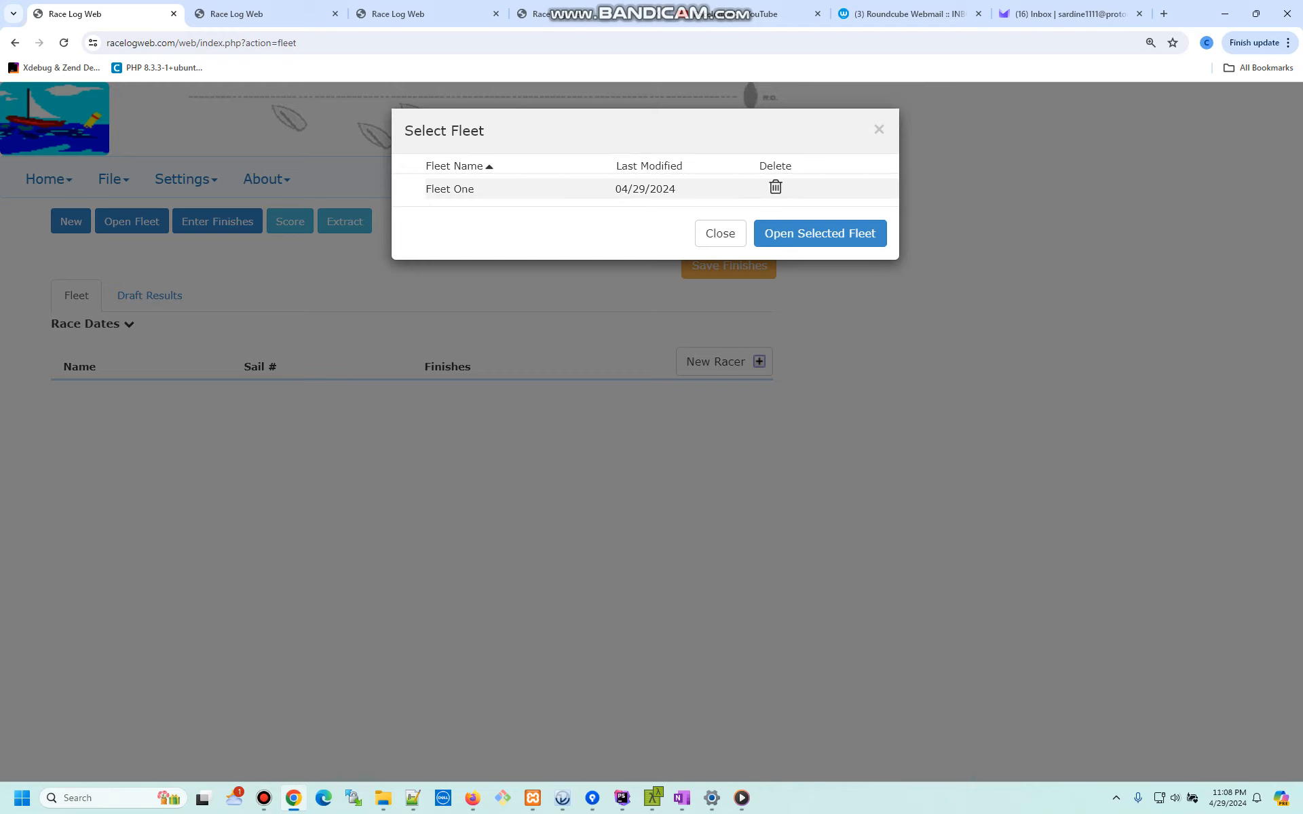
# - Close the Select Fleet dialog without choosing any fleet
pyautogui.click(720, 233)
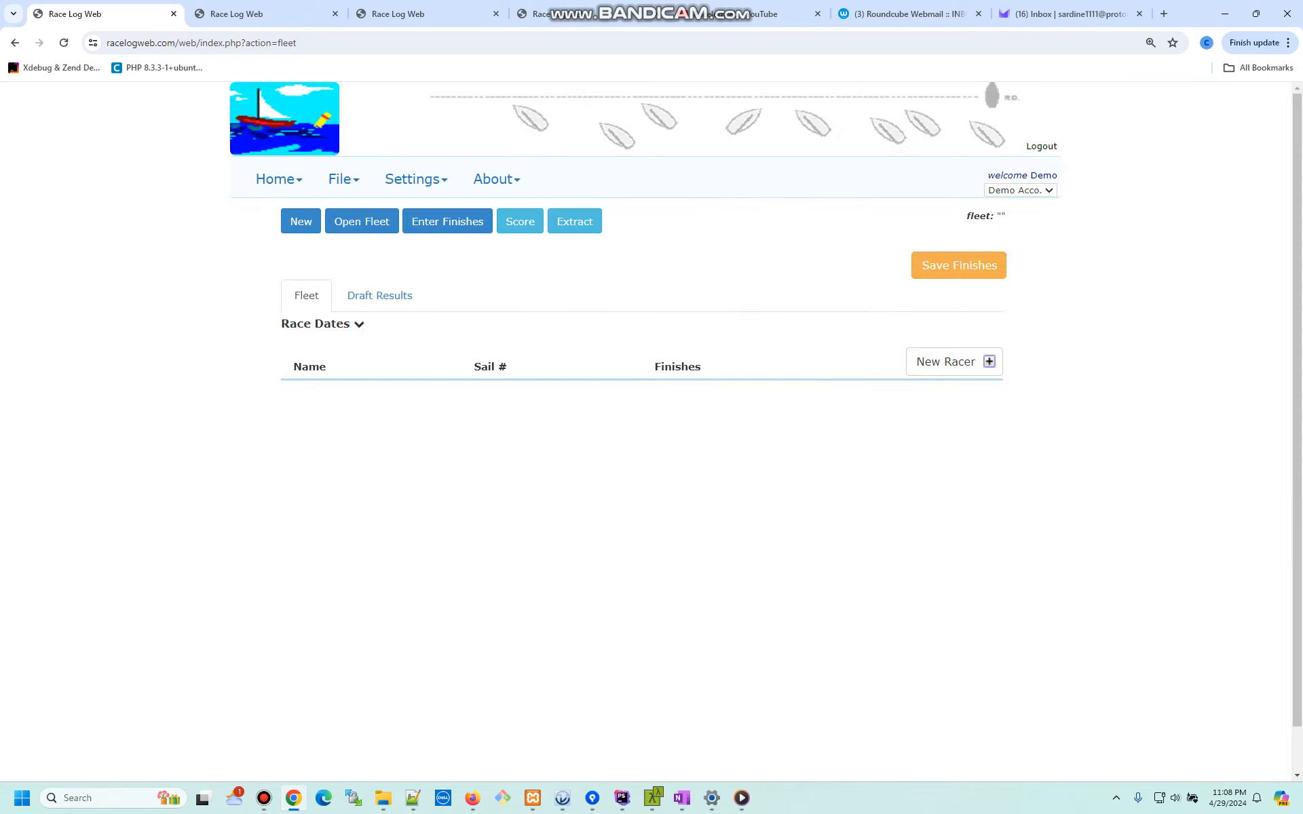
# - Create a new fleet named 'Fleet Two'
pyautogui.click(70, 221)
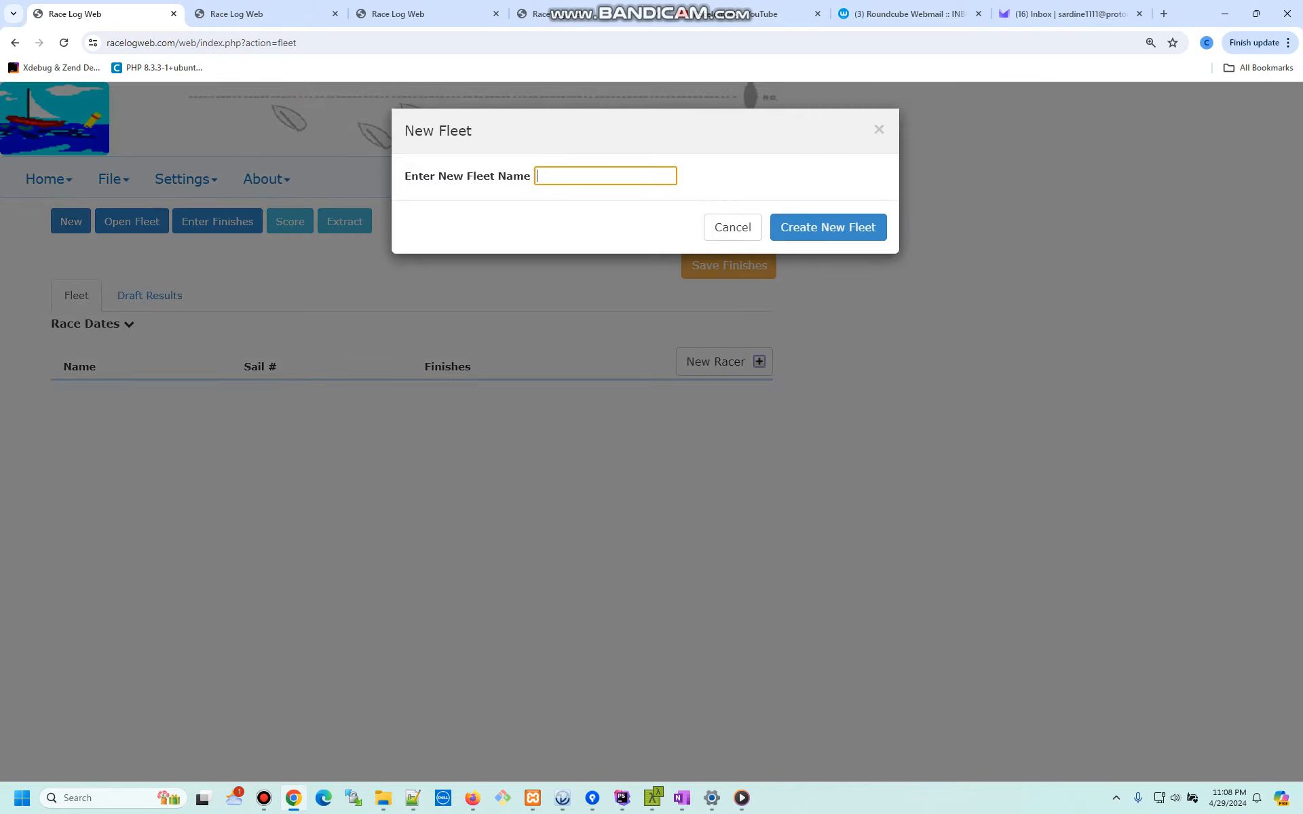
pyautogui.write('Fl')
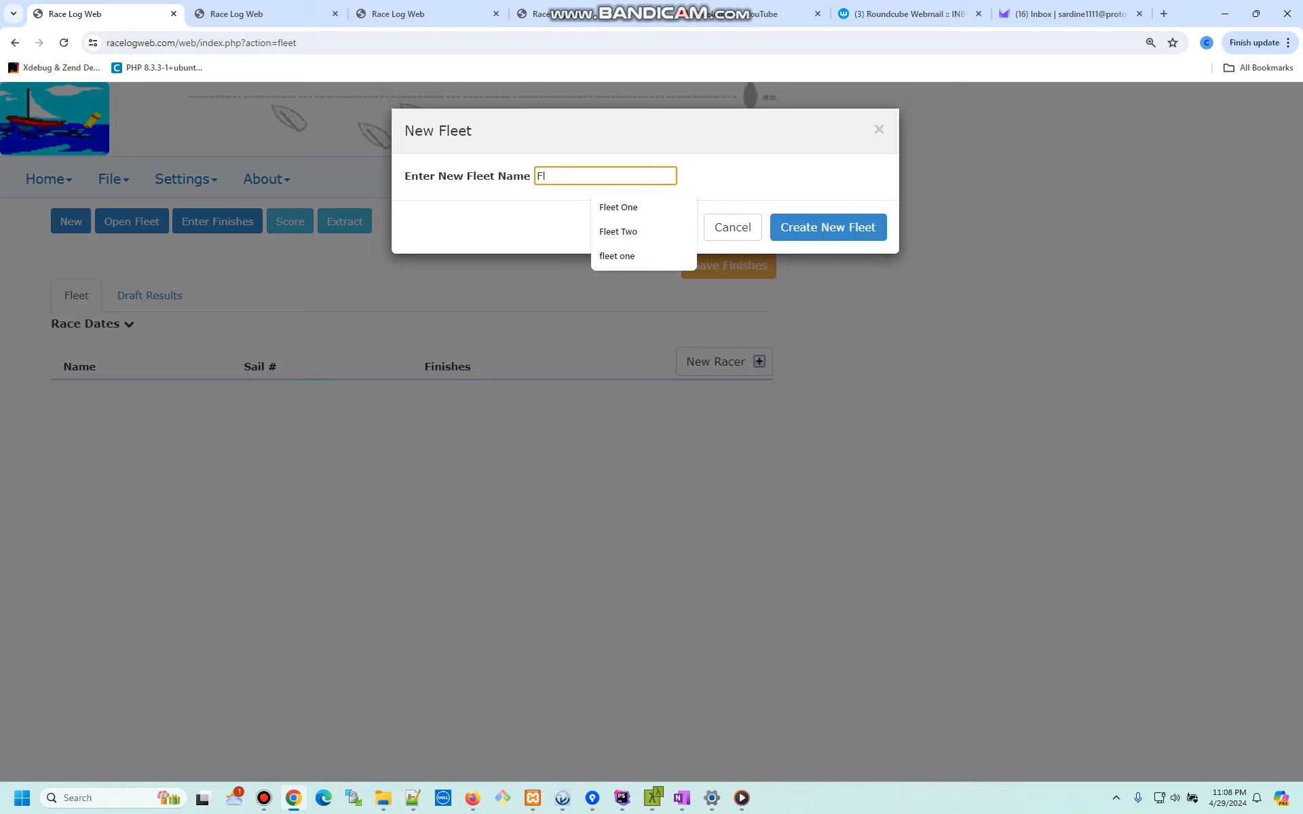
pyautogui.write('eet Two')
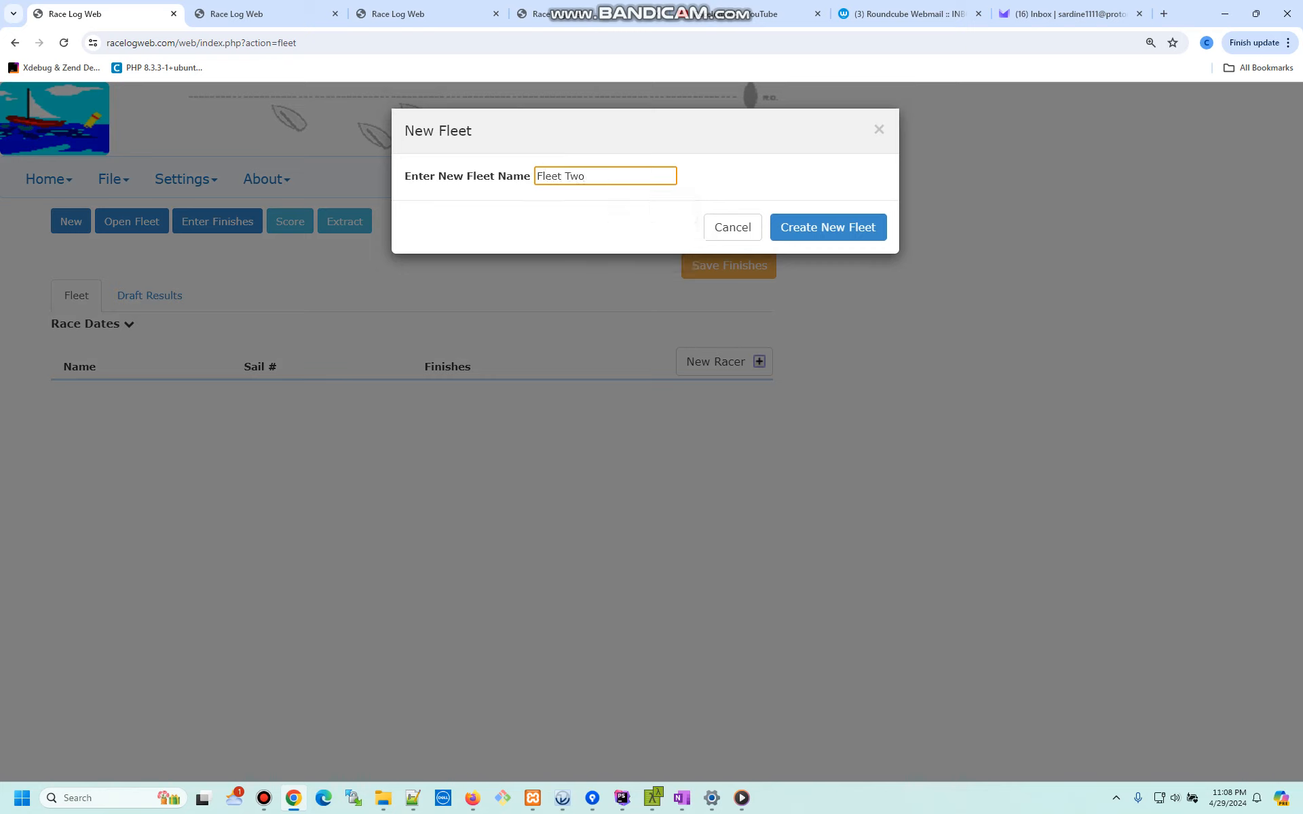
pyautogui.press('Return')
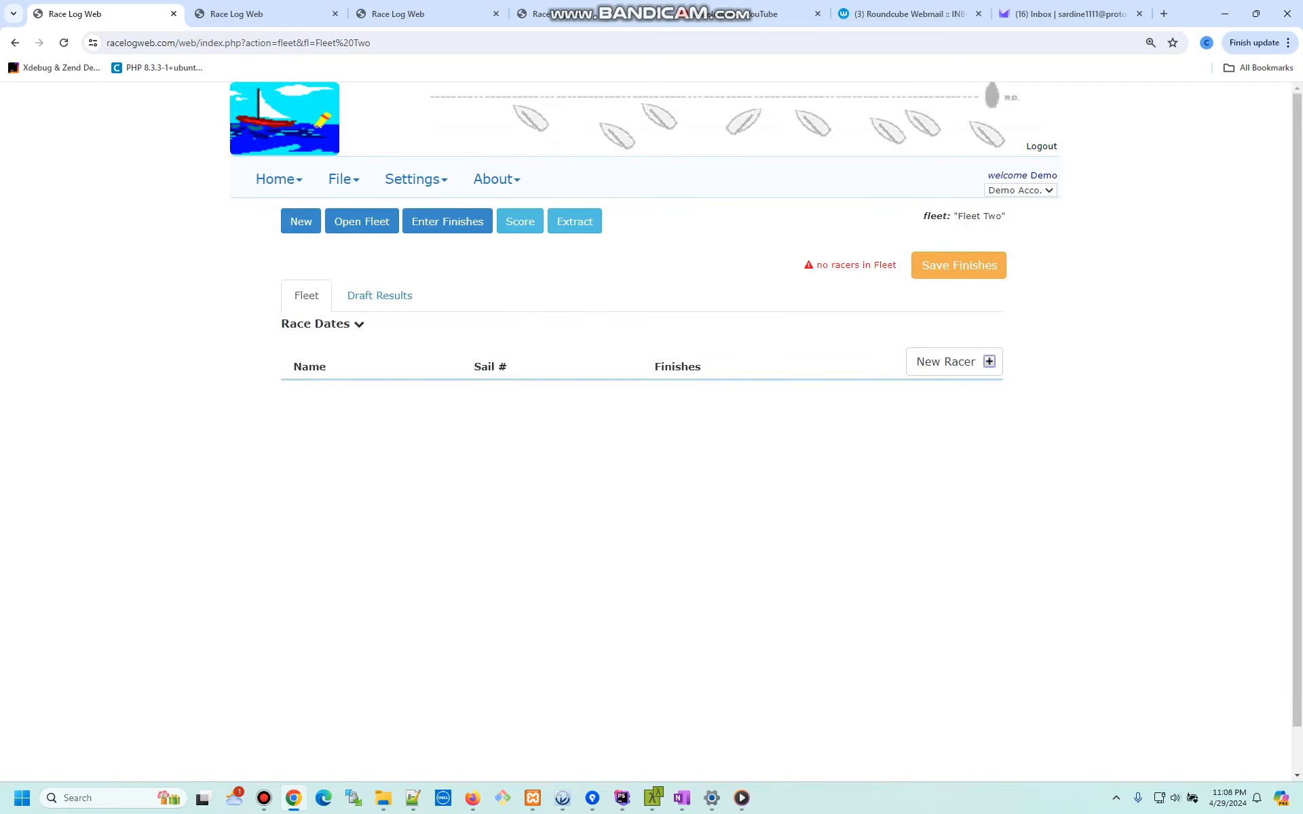
# - Open Fleet Two from the fleet list and bring up the New Racer form
pyautogui.click(362, 221)
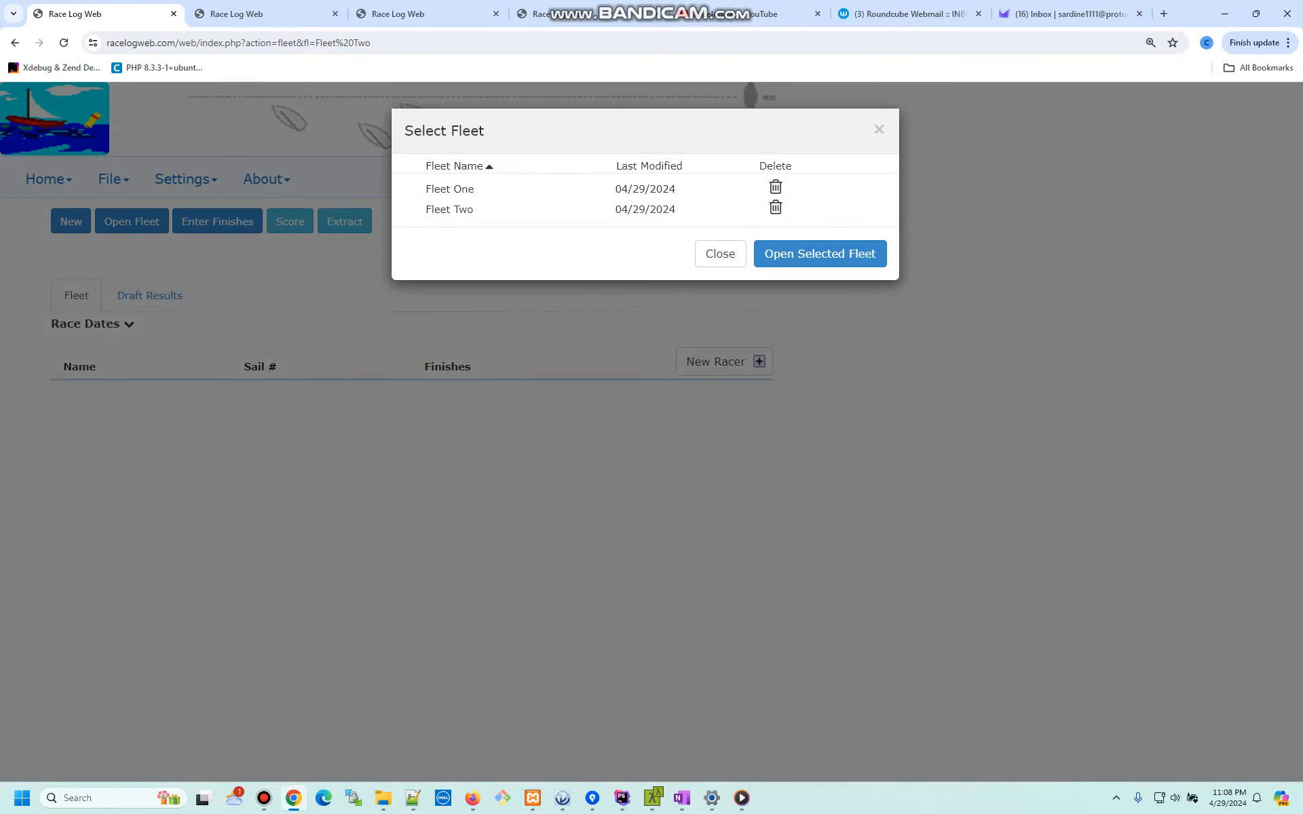
pyautogui.click(820, 253)
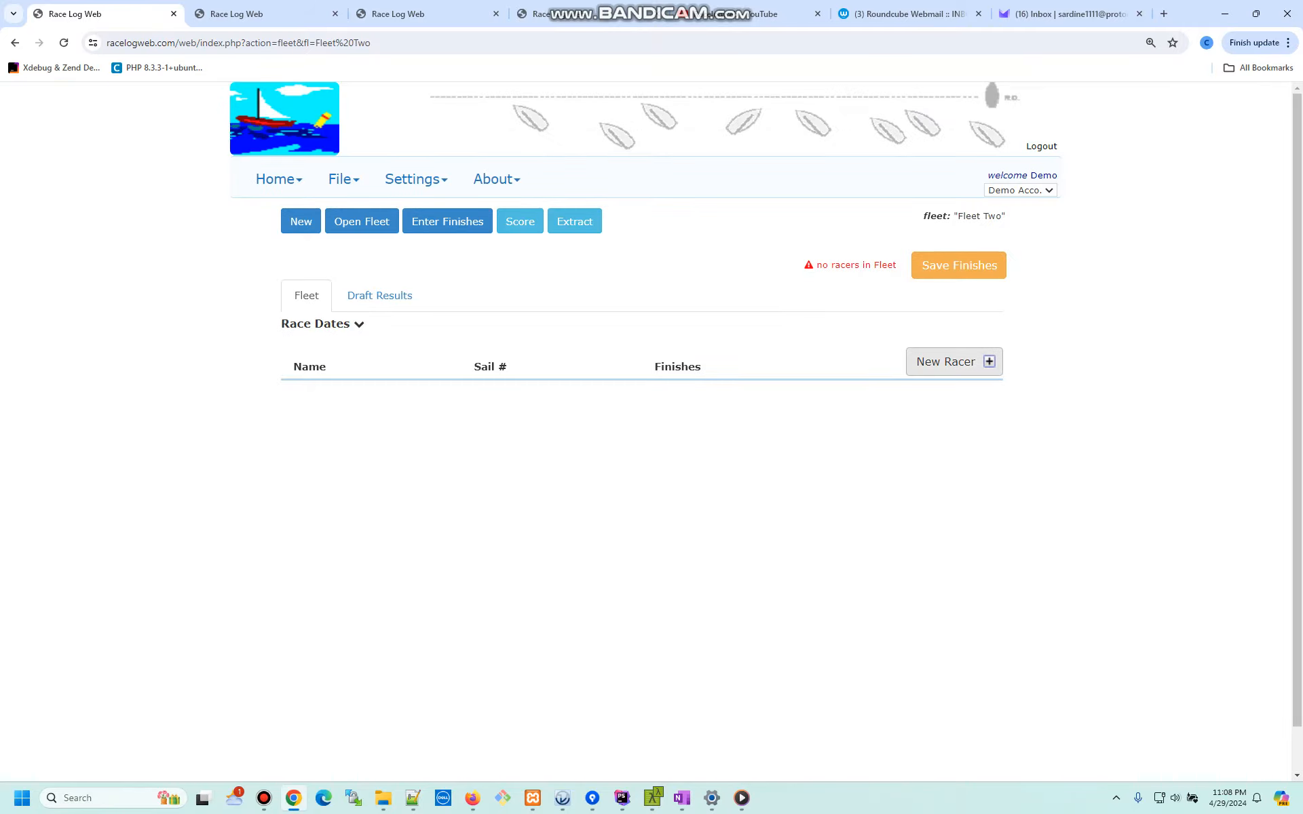
pyautogui.click(953, 361)
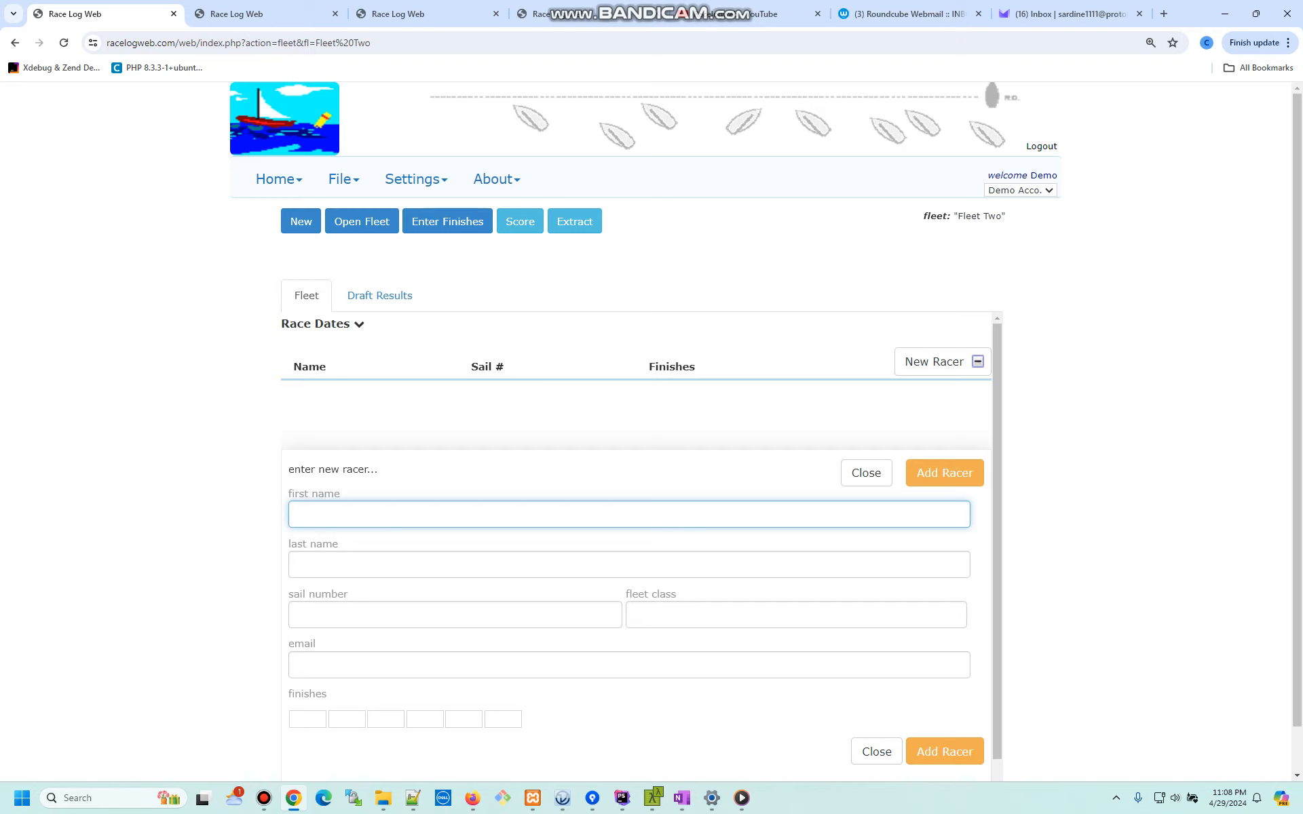
# - Add racer gggg GGGG with sail number 8888
pyautogui.write('gggg')
pyautogui.press('Tab')
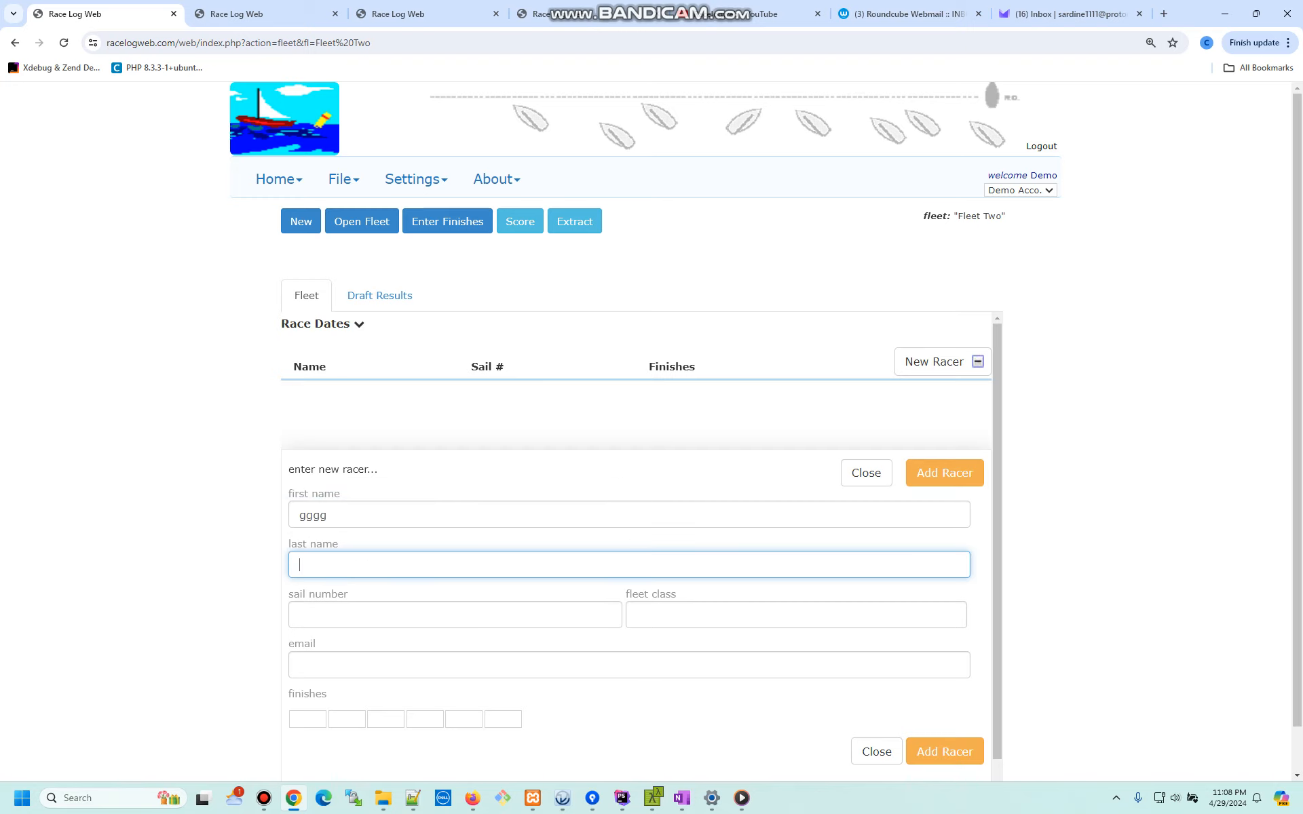
pyautogui.write('GGGG')
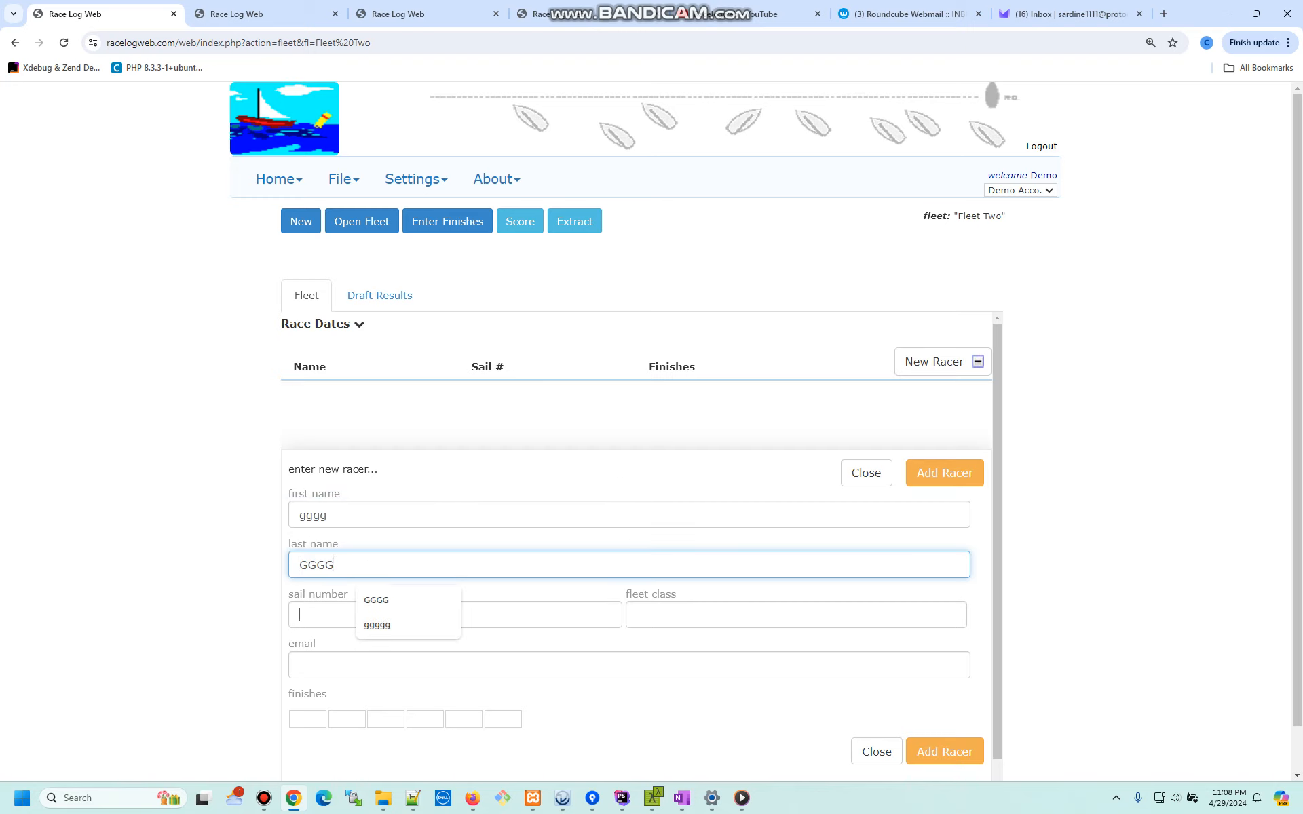
pyautogui.press('Tab')
pyautogui.write('8888')
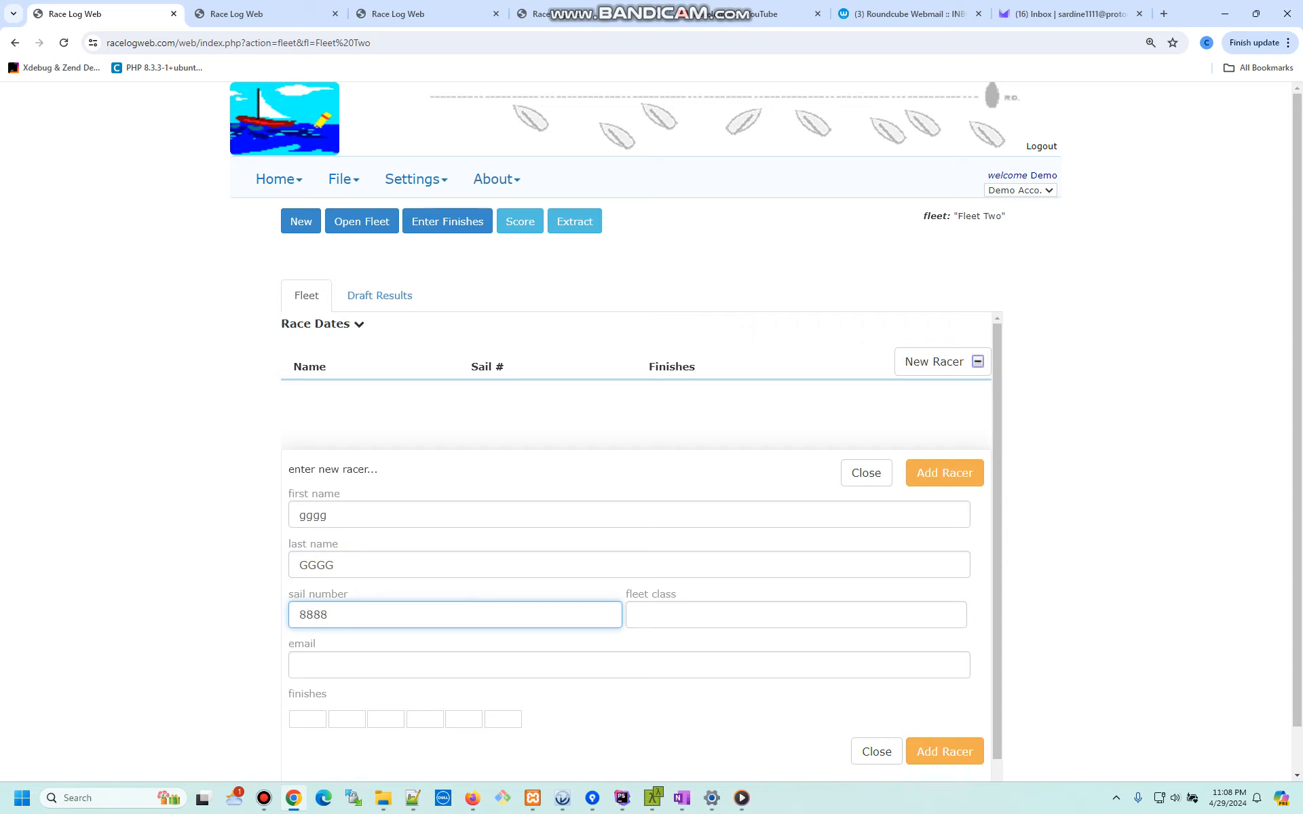
pyautogui.press('Return')
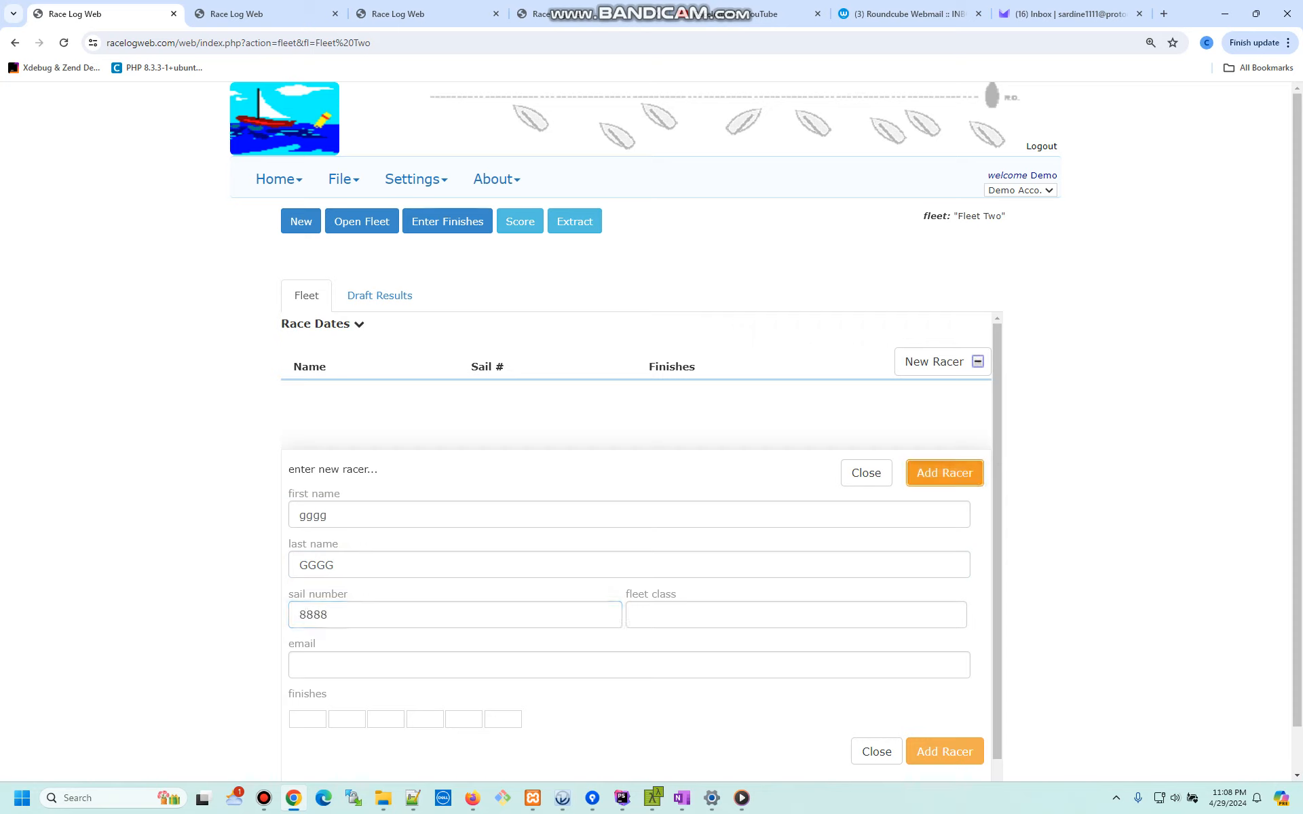
# - Add racer hhhh HHHH with sail number 999, then start the next first name with 'aaa'
pyautogui.click(353, 515)
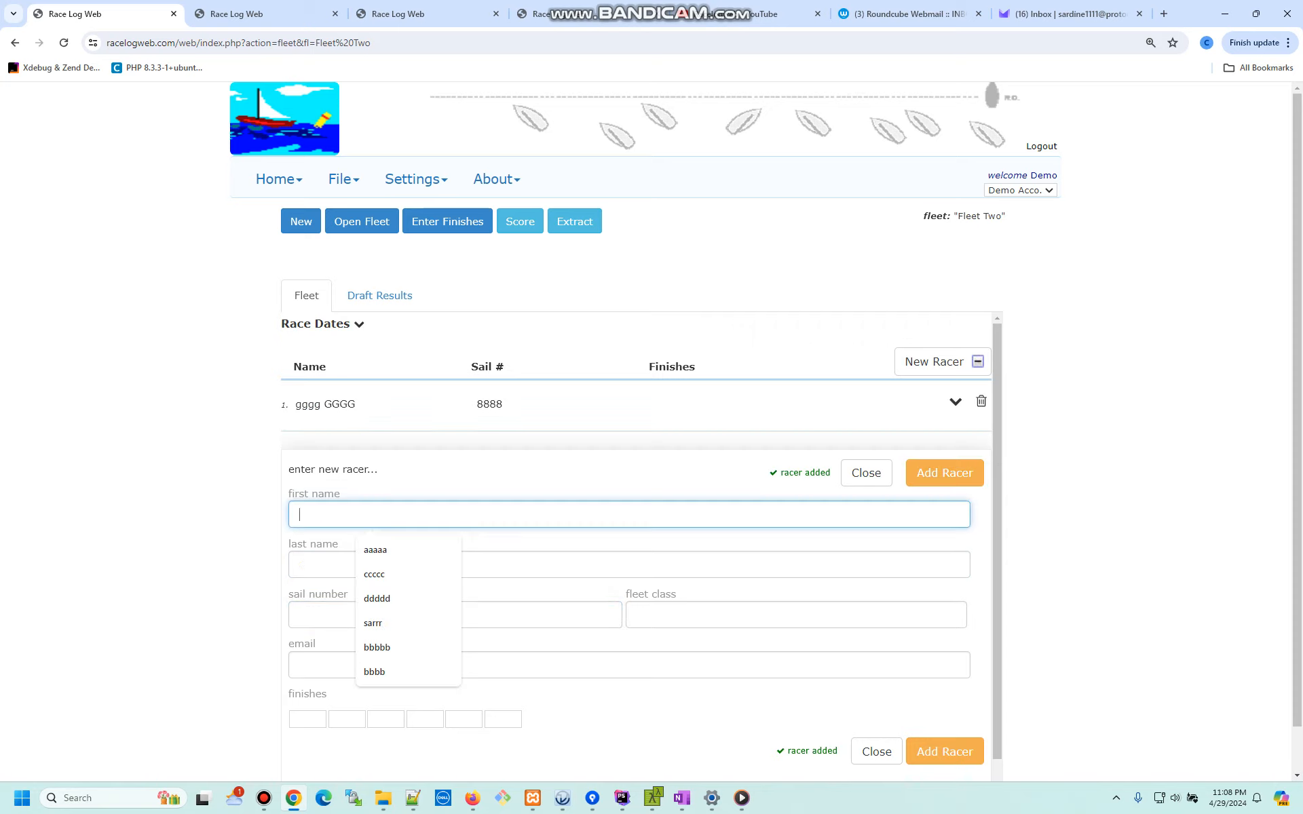
pyautogui.write('hhhh')
pyautogui.press('Tab')
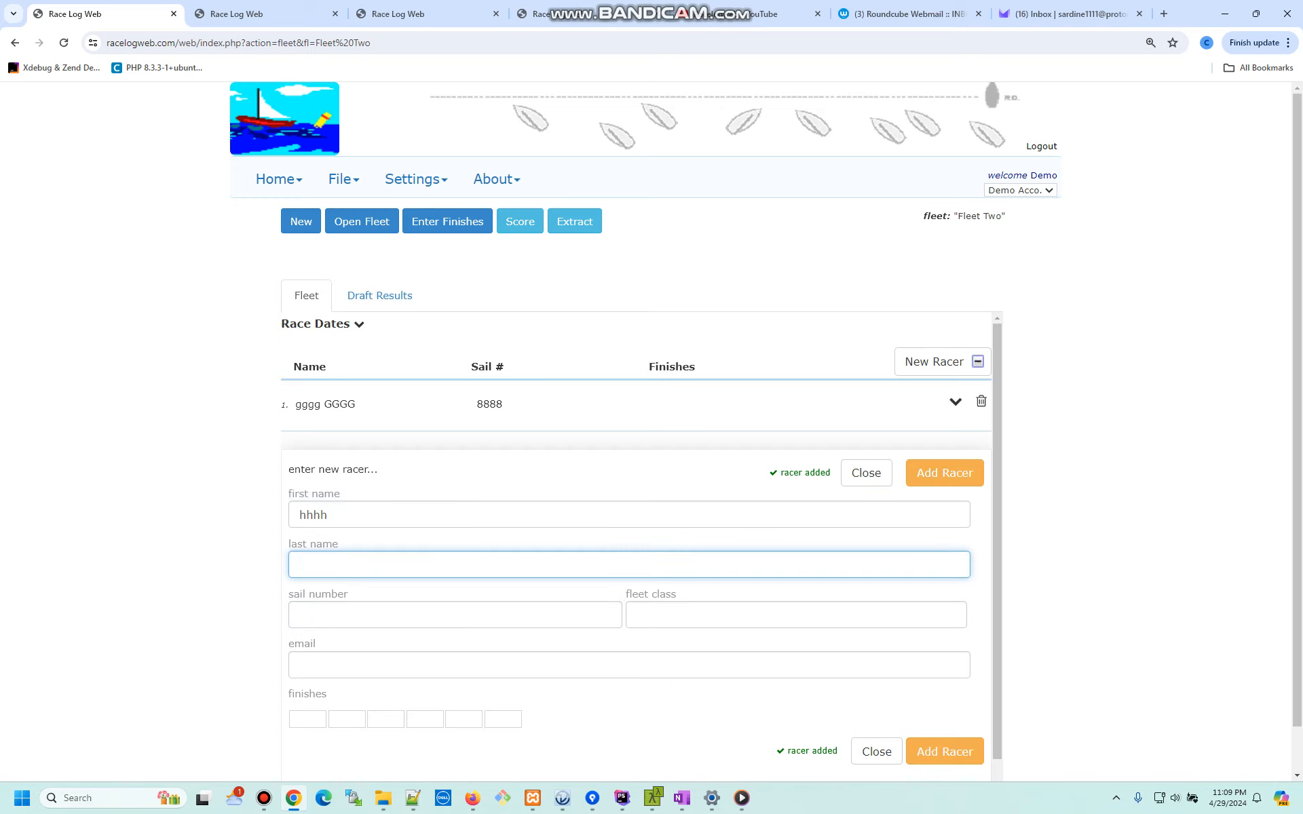
pyautogui.write('HHHH')
pyautogui.press('Tab')
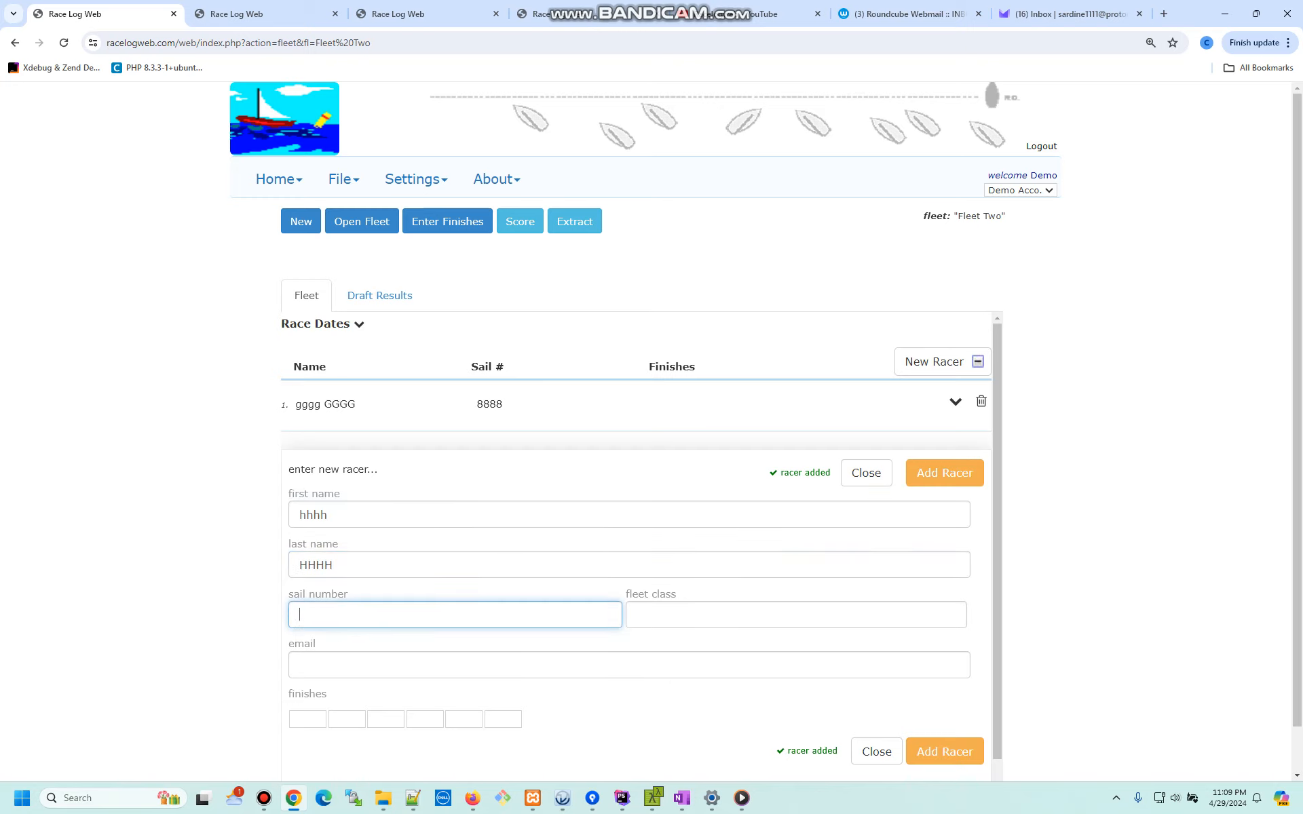
pyautogui.write('999')
pyautogui.click(944, 473)
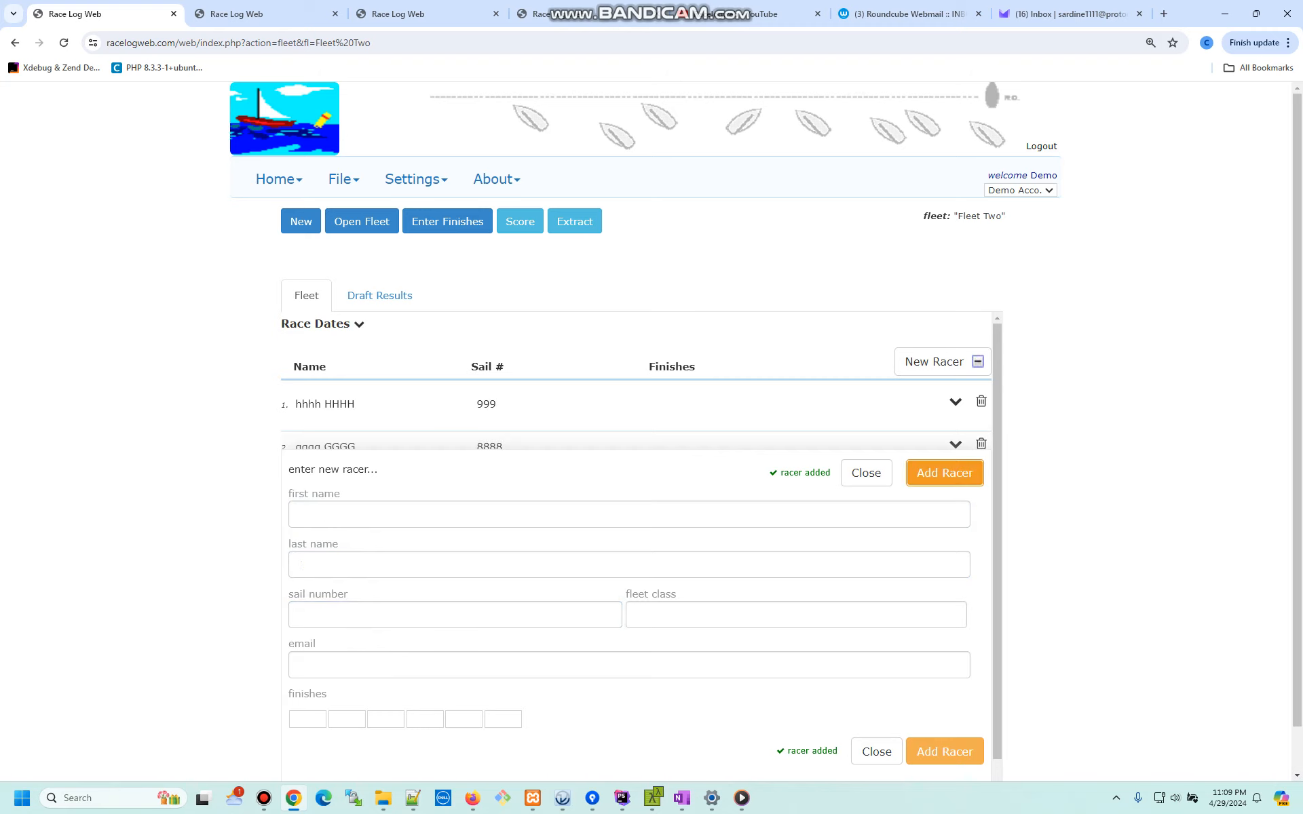
pyautogui.click(352, 515)
pyautogui.write('aaa')
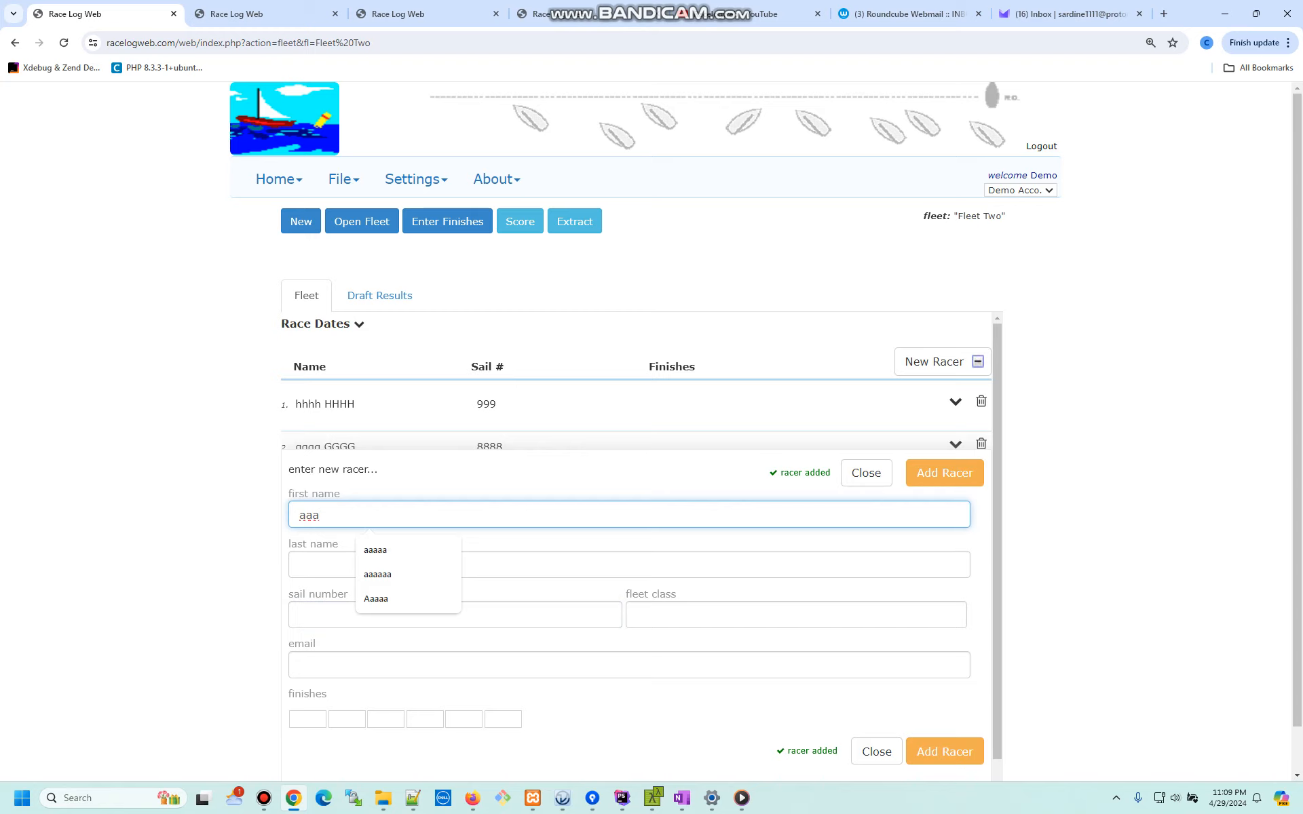
# - Add existing sailor aaaaa AAAAA (sail 11111) to the fleet
pyautogui.click(947, 473)
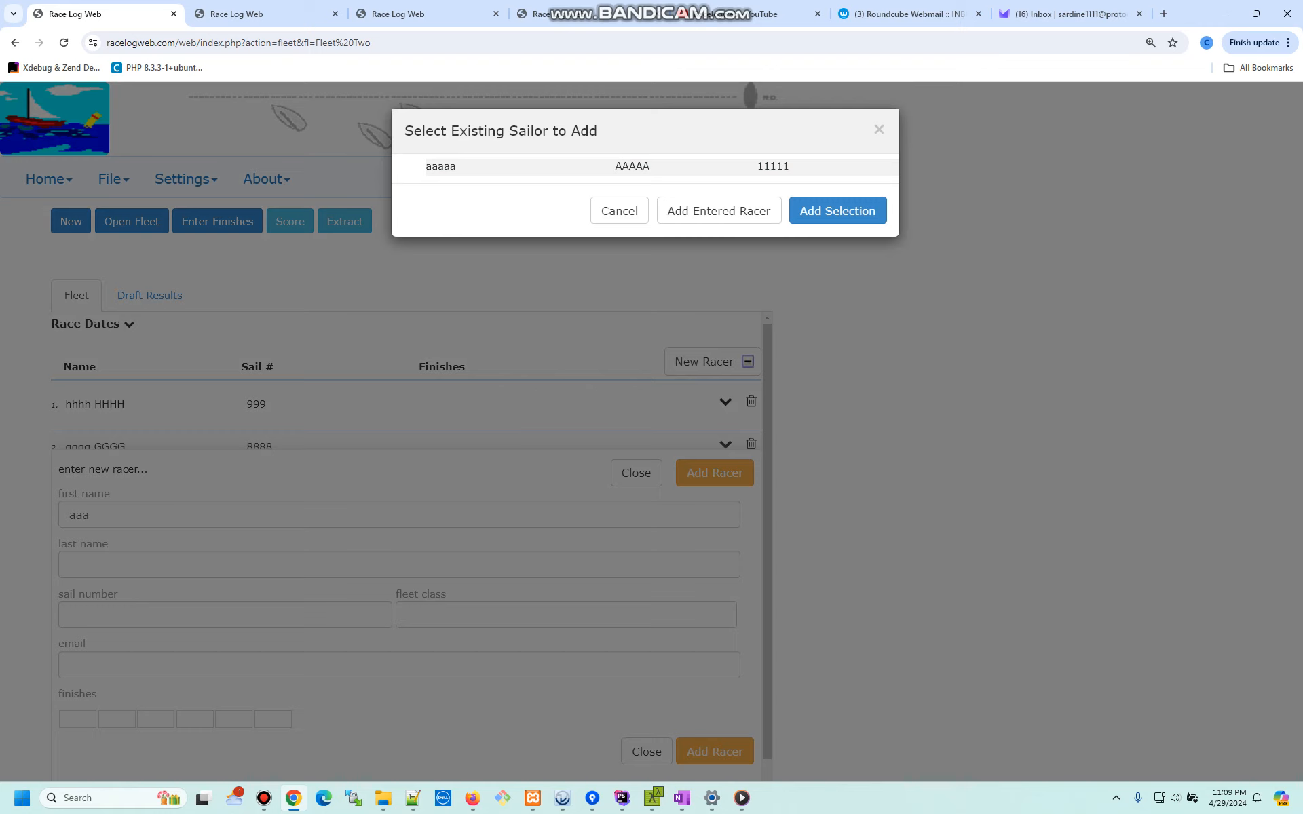
pyautogui.click(703, 167)
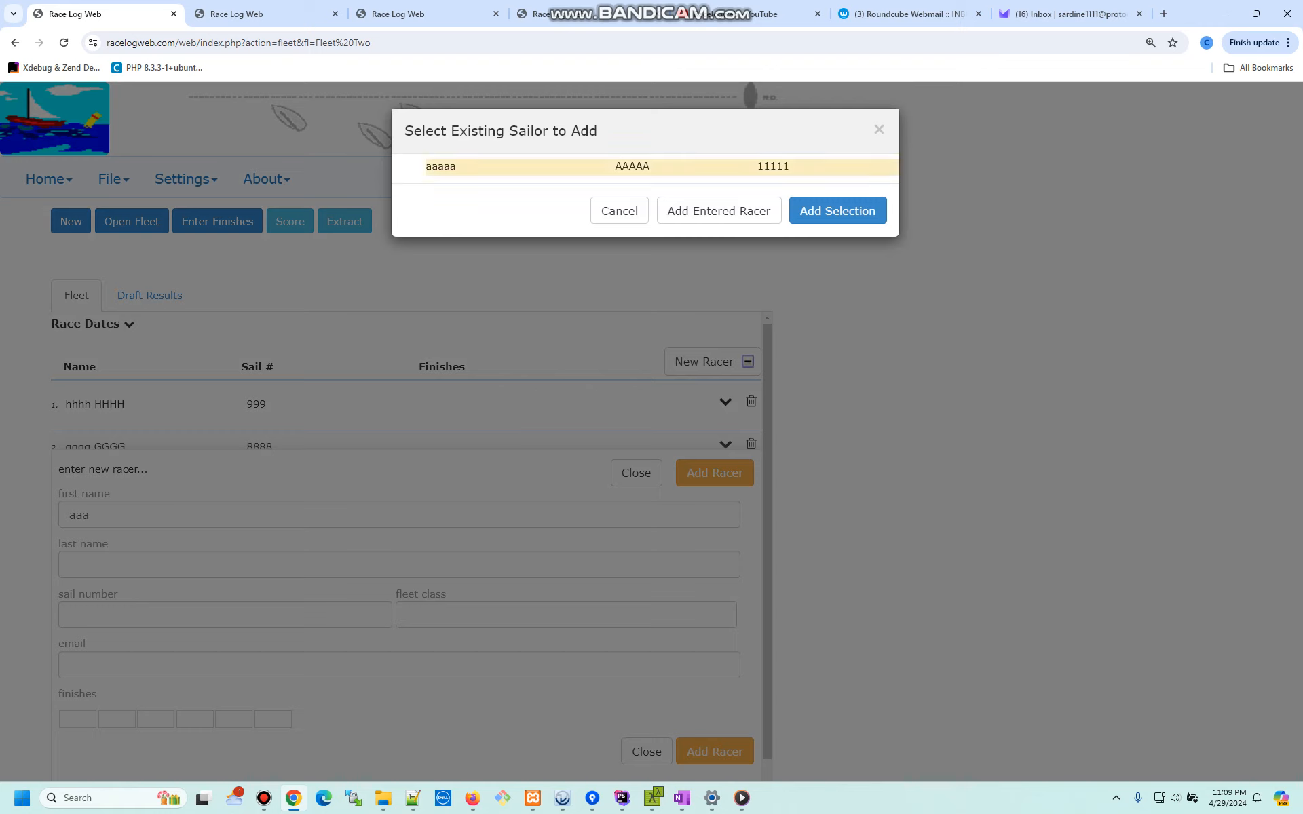
pyautogui.click(838, 211)
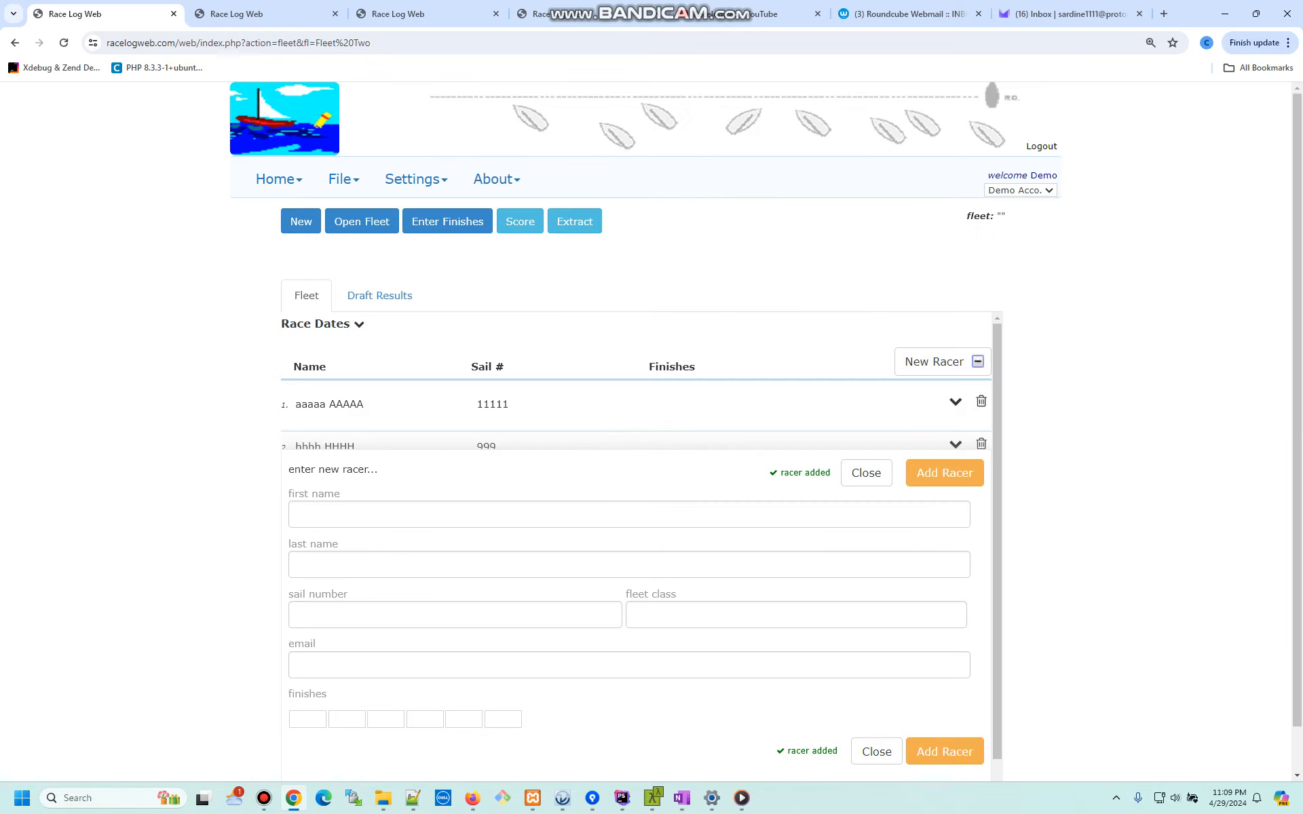
# - Add existing sailor ccccc CCCCC (sail 3333) via 'ccc', then close the new-racer form
pyautogui.click(299, 514)
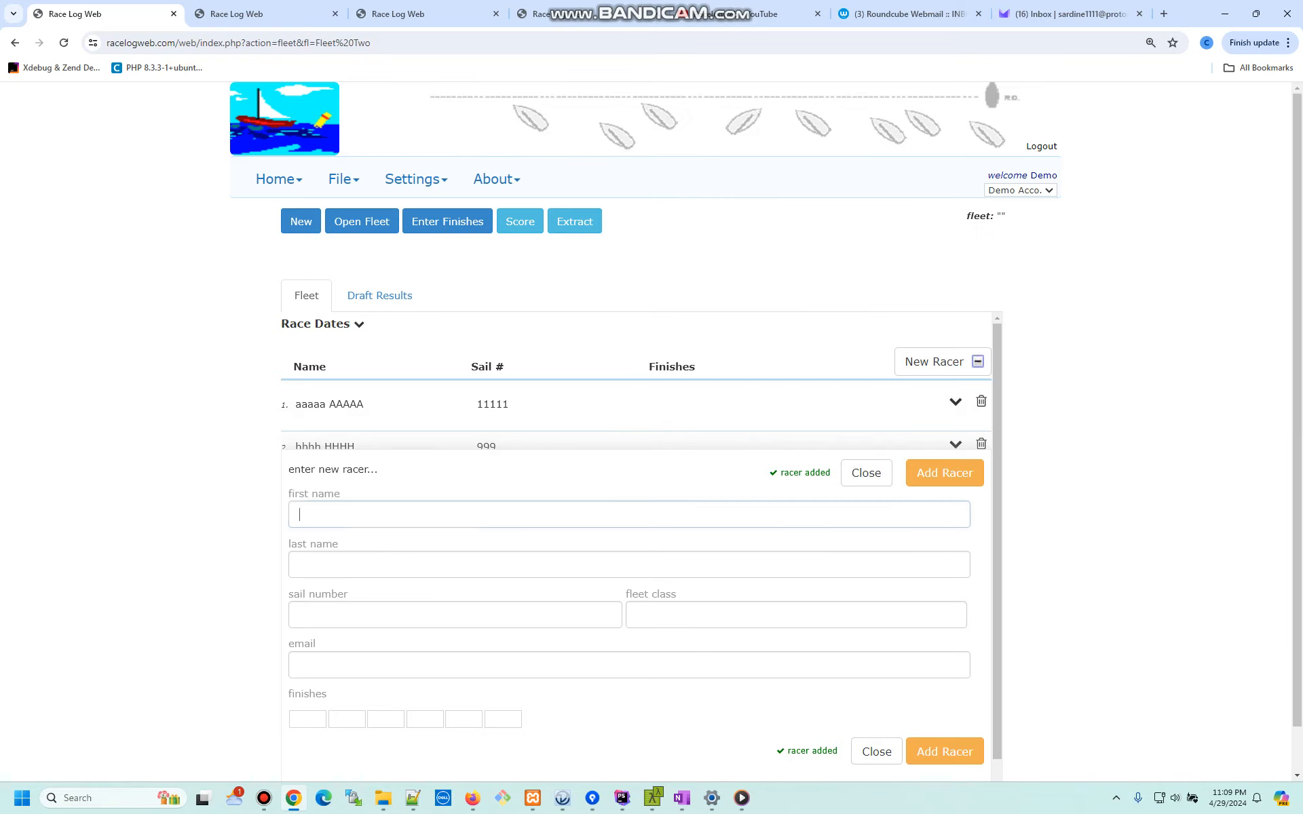
pyautogui.write('ccc')
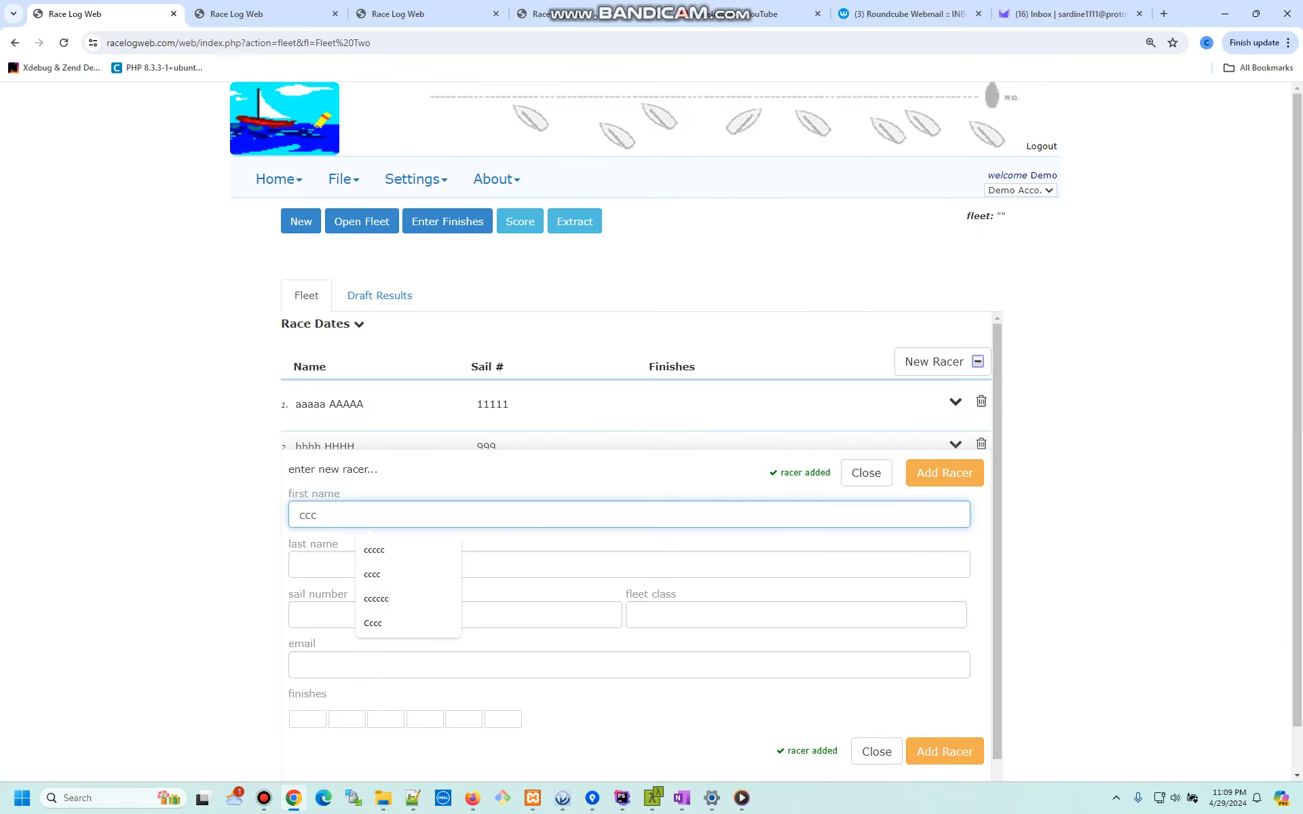
pyautogui.click(945, 472)
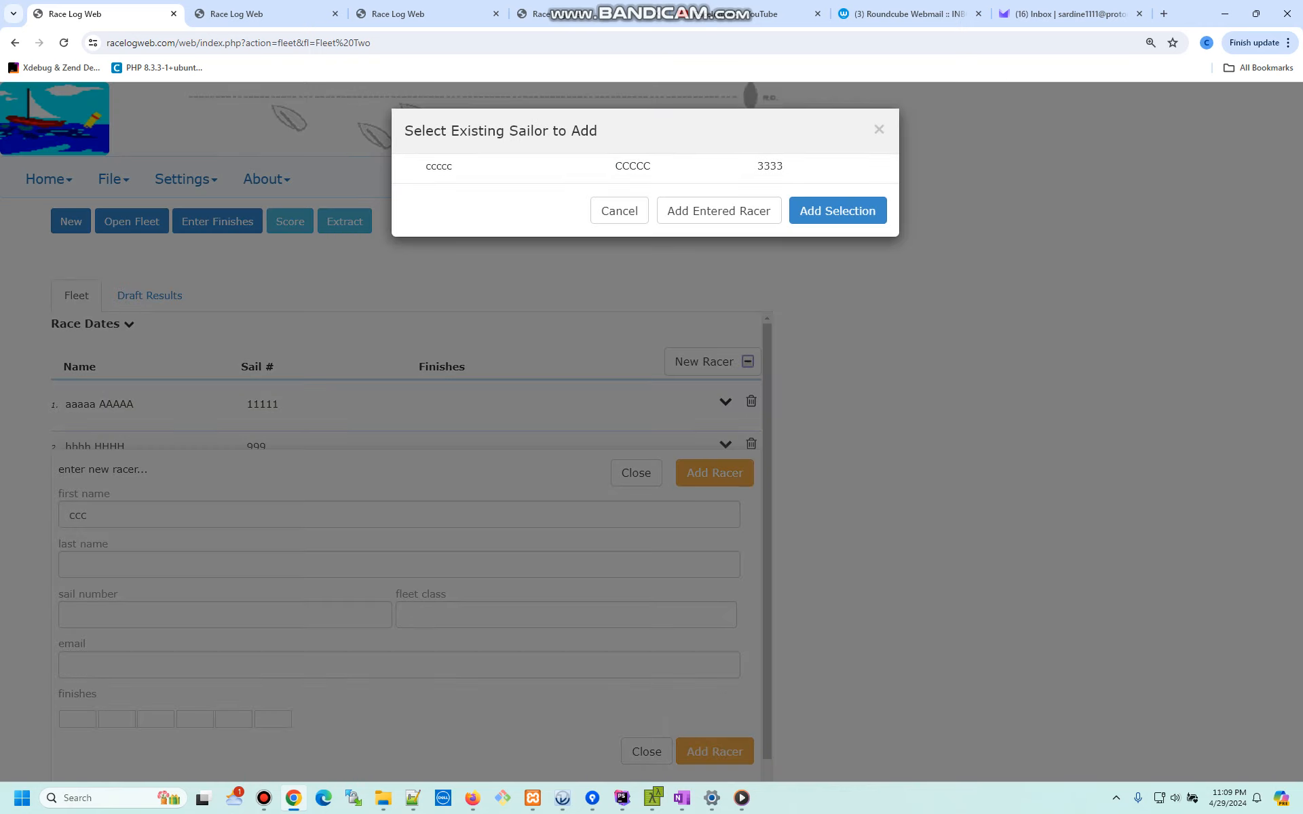
pyautogui.click(837, 210)
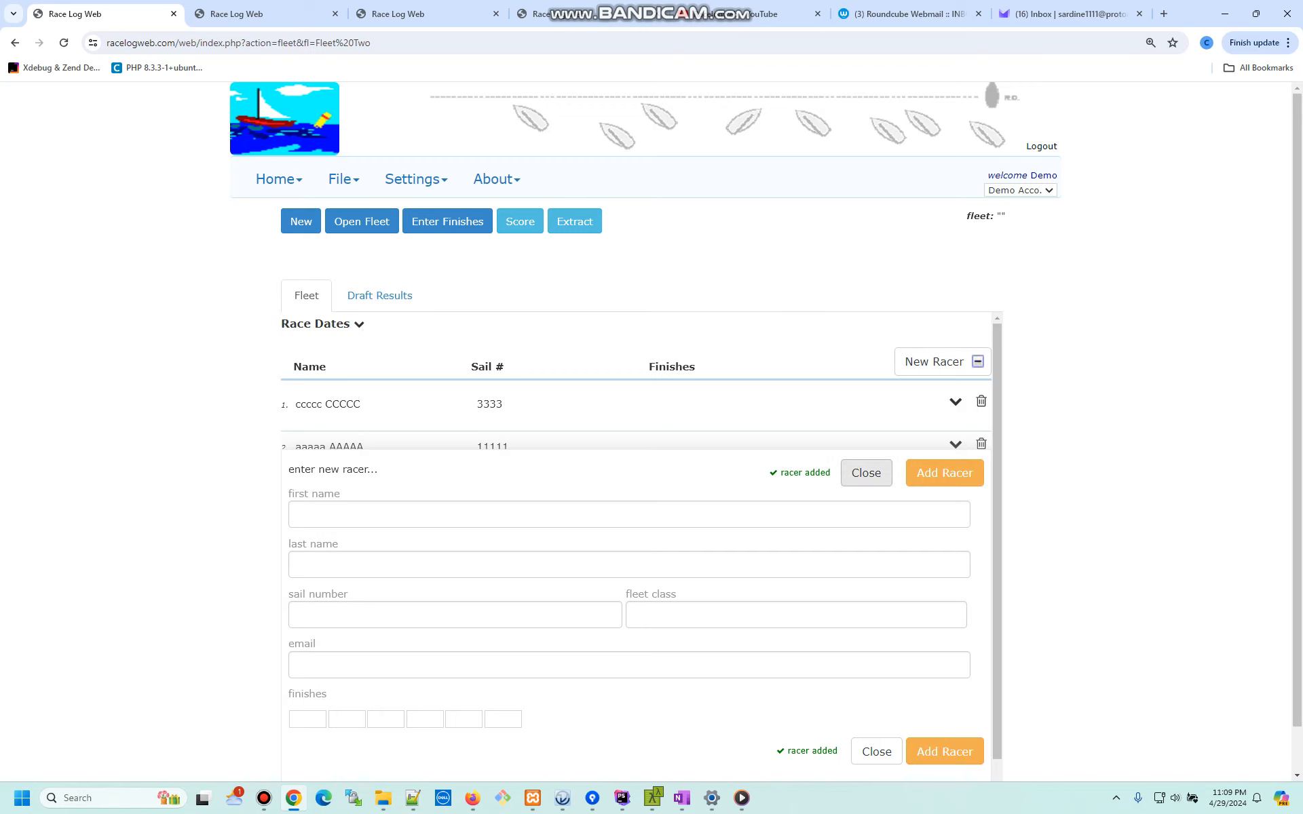
pyautogui.click(866, 472)
# - Expand and review ccccc CCCCC's racer details in Fleet Two, then collapse them
pyautogui.click(966, 402)
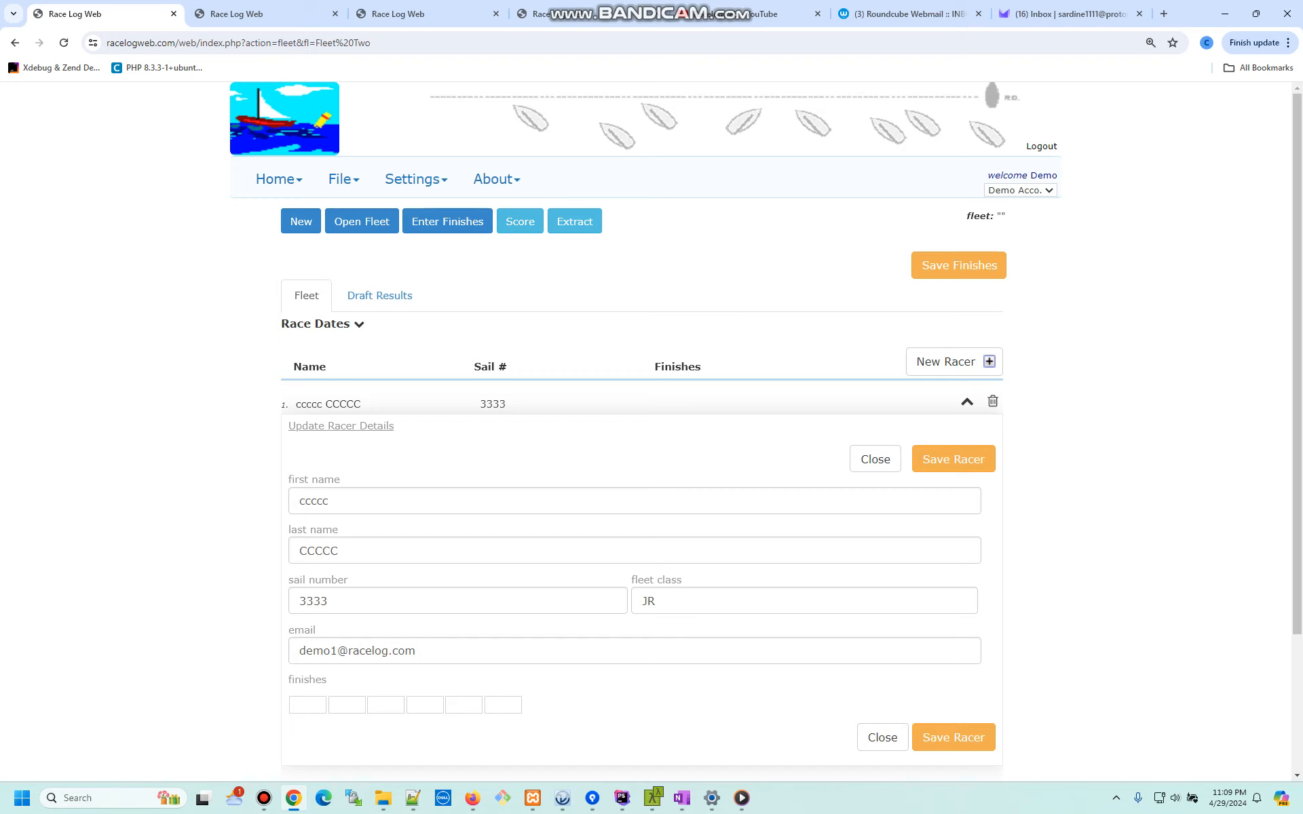
pyautogui.click(308, 705)
pyautogui.click(875, 459)
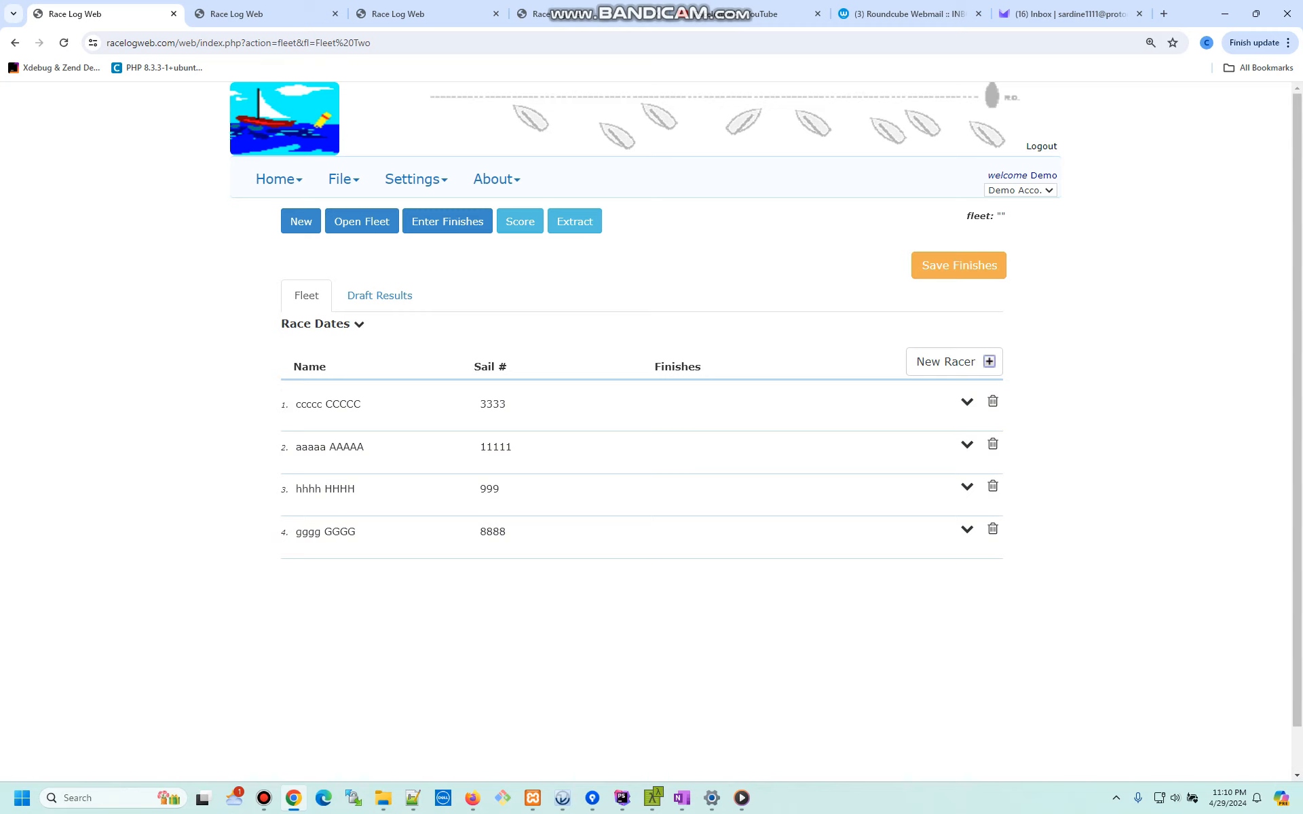
pyautogui.click(343, 179)
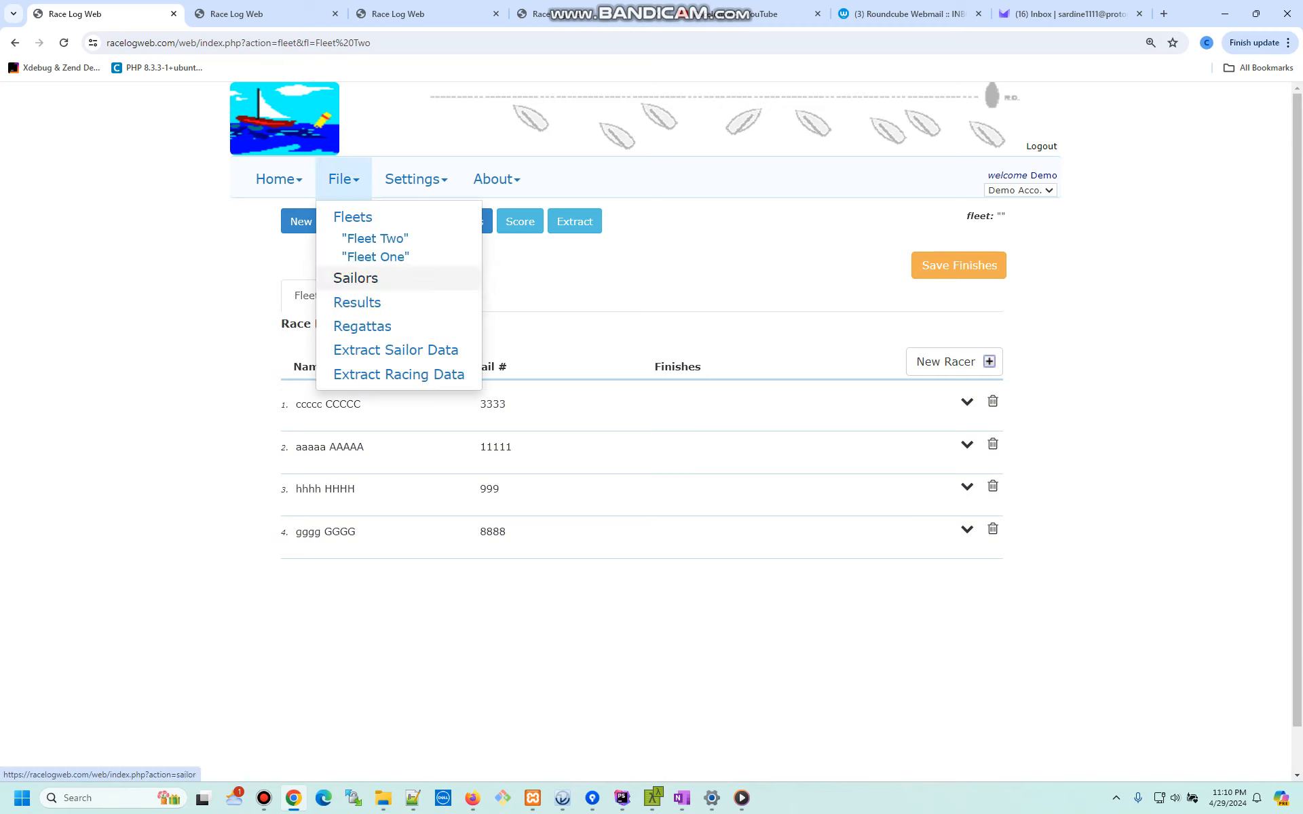
# - Browse the Sailor List and a sailor's details, then go to the empty Regatta Registration page
pyautogui.click(355, 277)
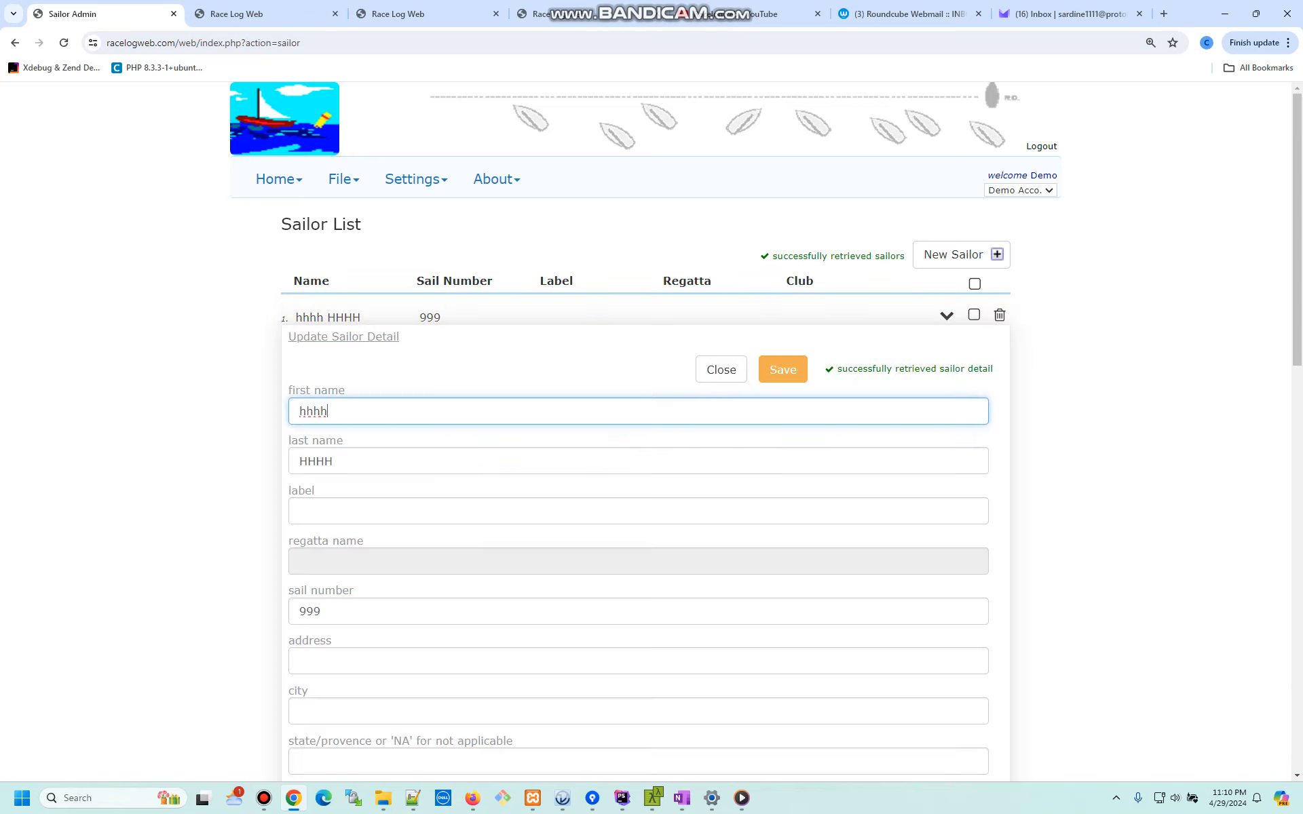
pyautogui.scroll(-17, 638, 434)
pyautogui.scroll(17, 638, 434)
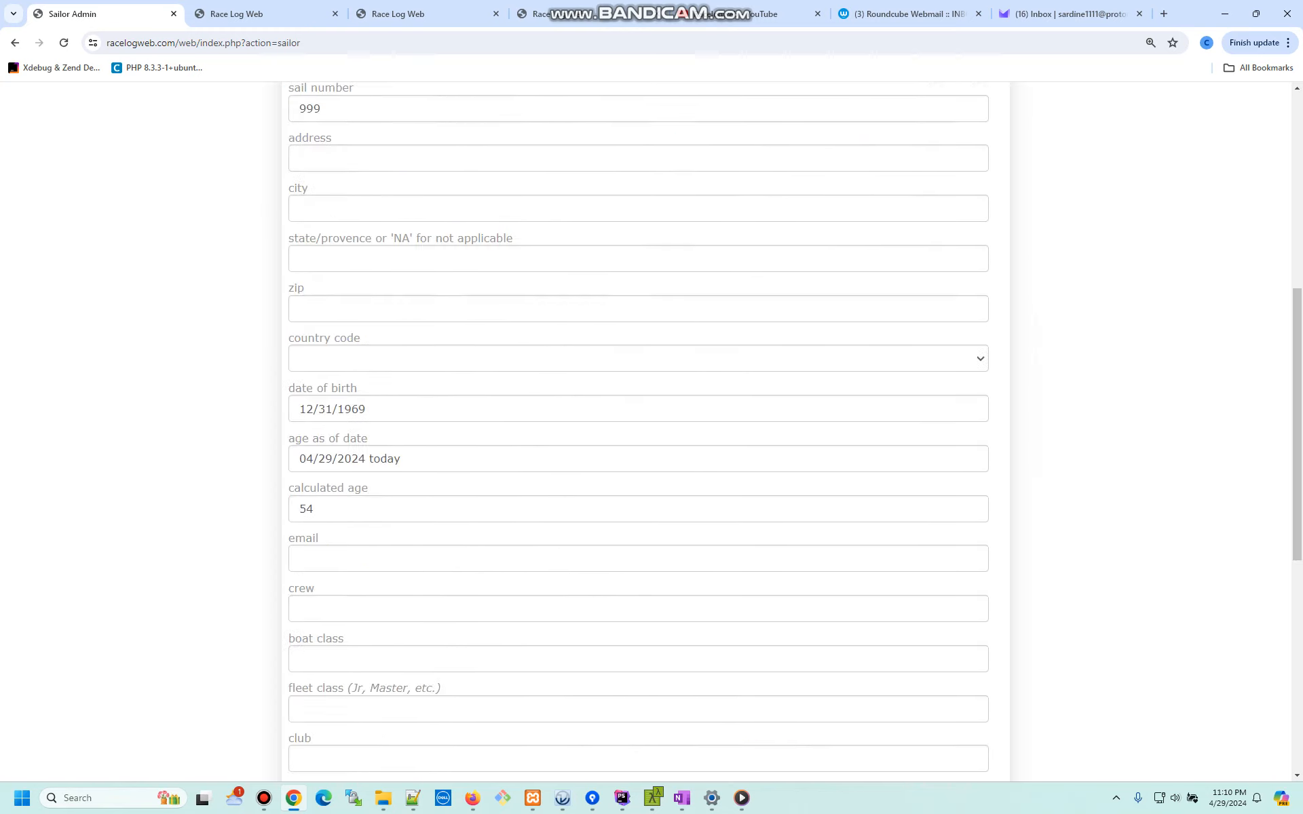
pyautogui.scroll(-5, 638, 434)
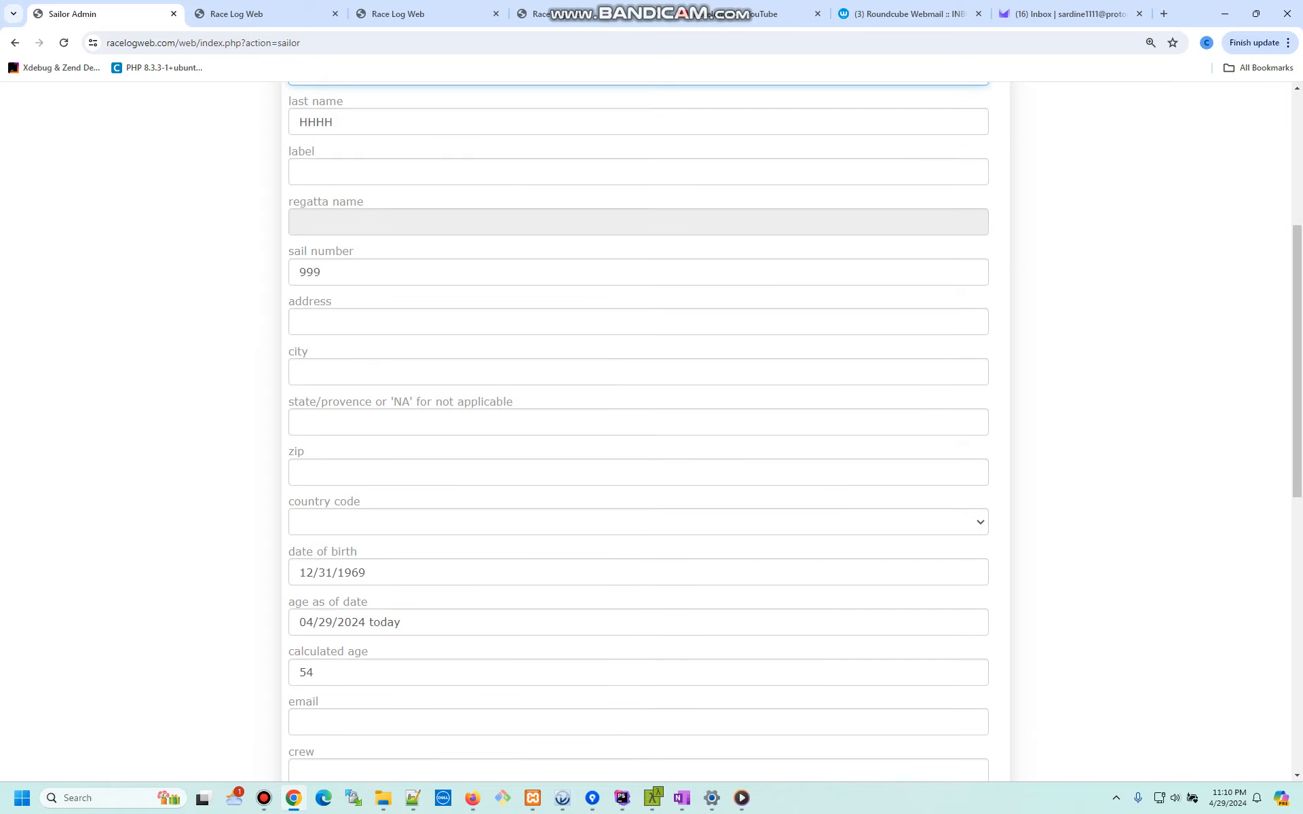
pyautogui.scroll(-5, 638, 435)
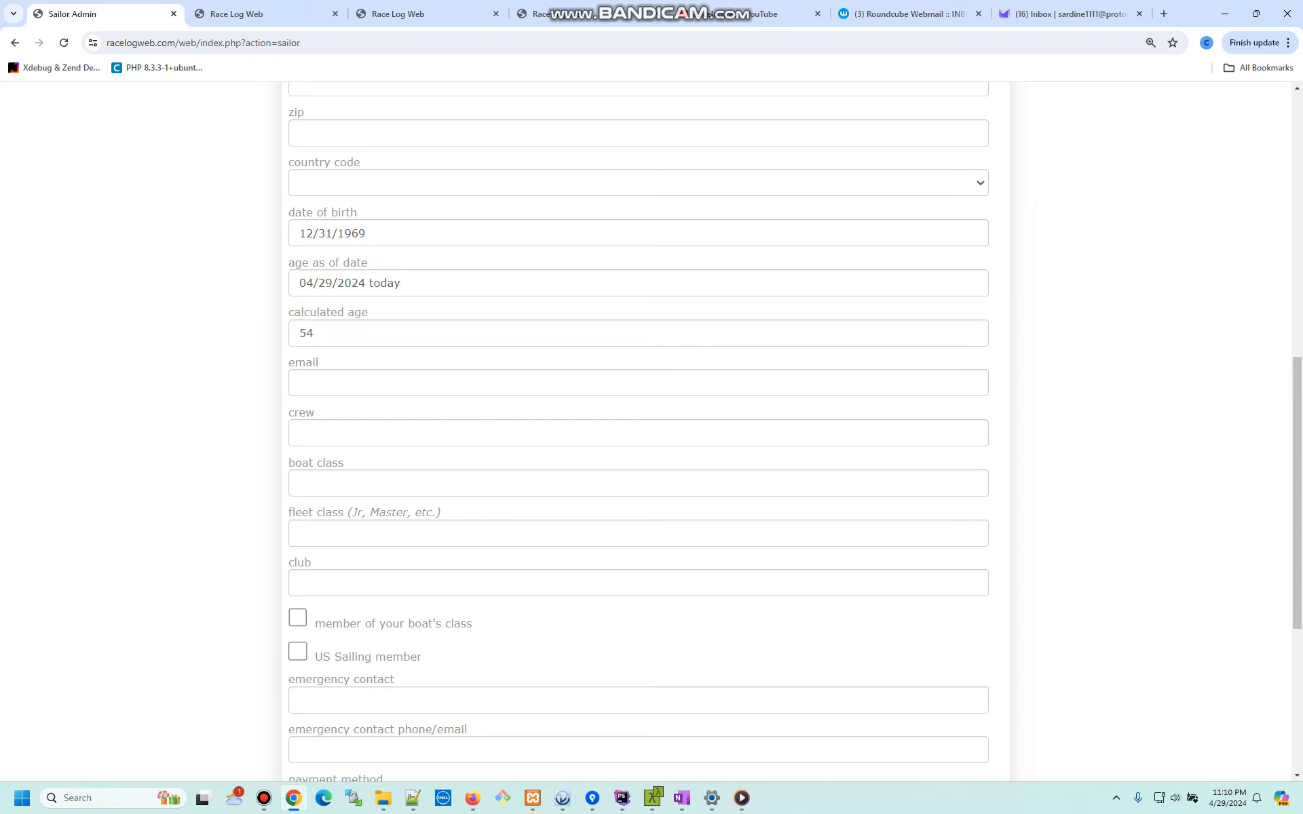
pyautogui.scroll(10, 638, 434)
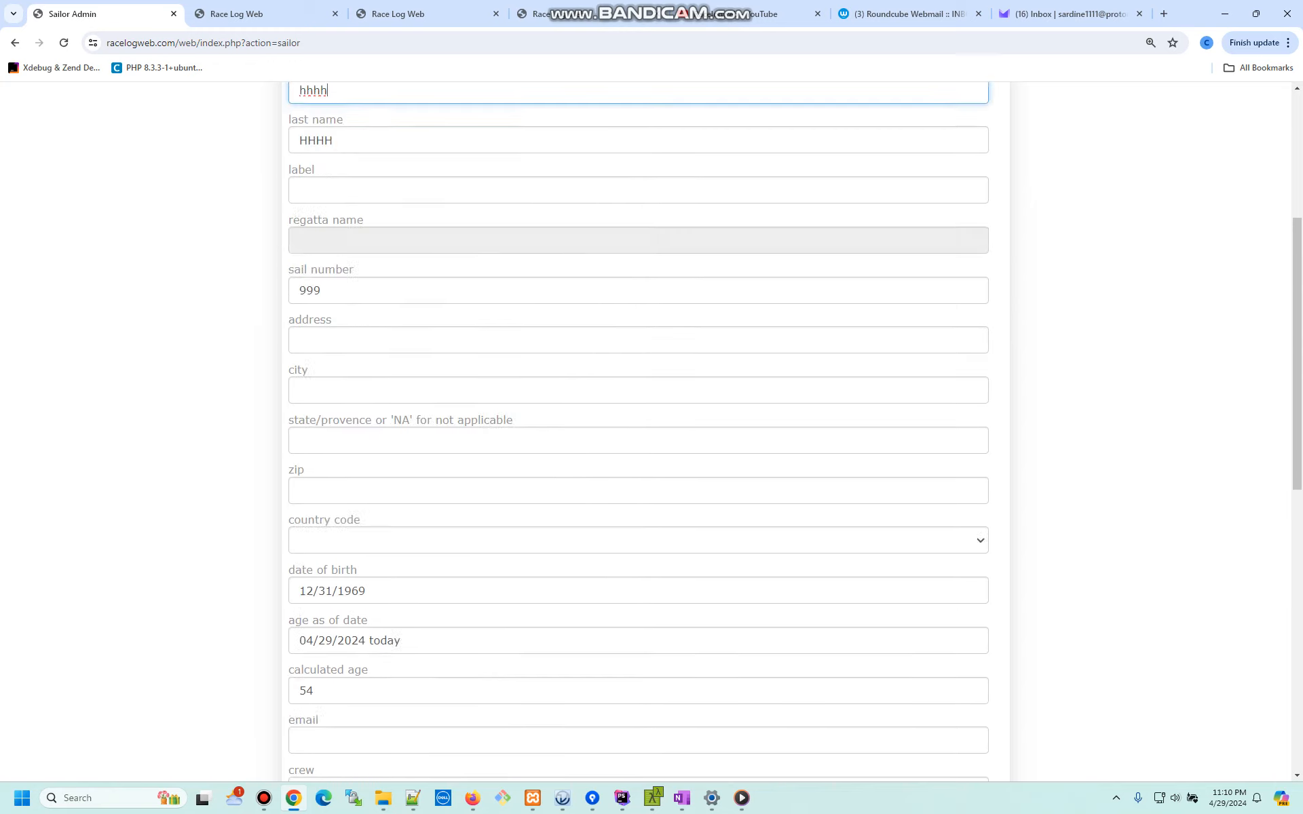
pyautogui.click(721, 369)
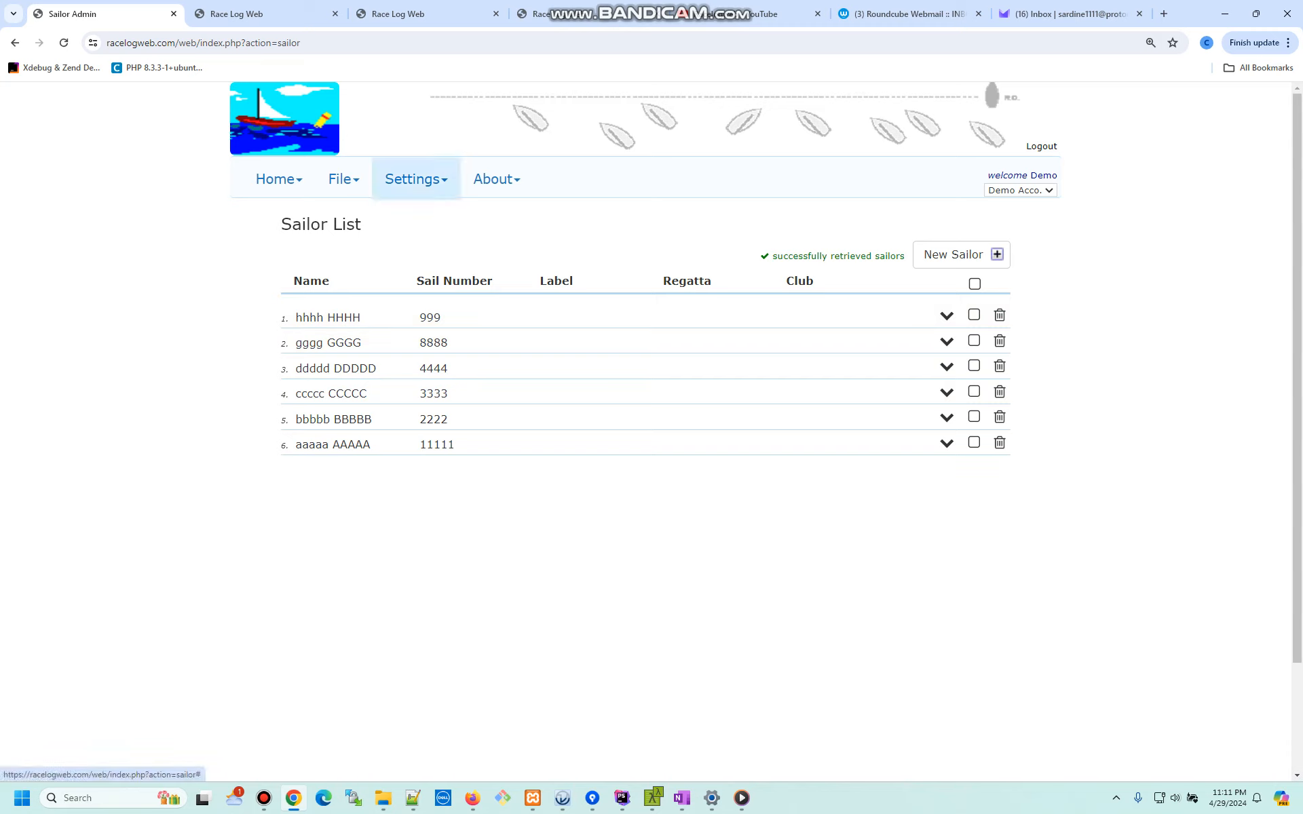
pyautogui.click(343, 179)
pyautogui.click(362, 325)
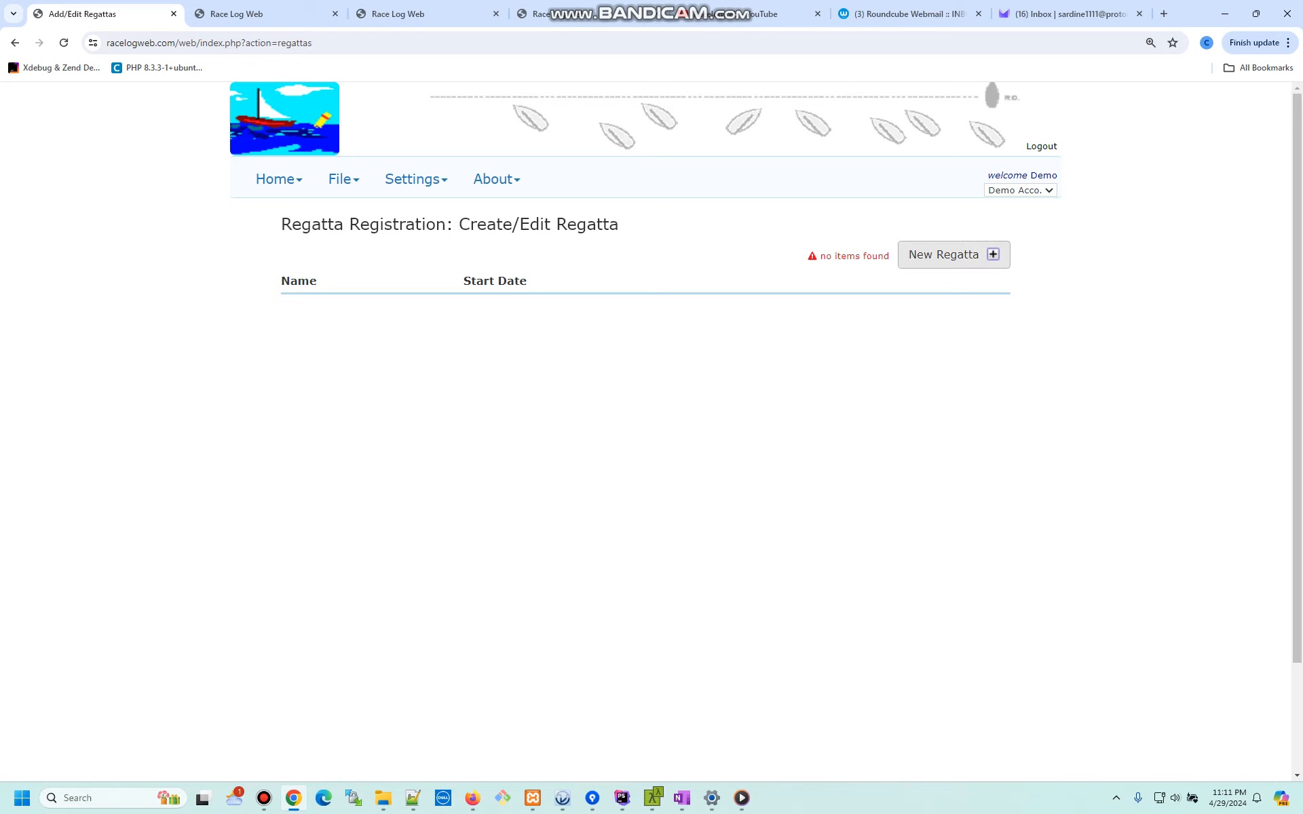
# - Start new regatta 'Regatta One', described 'This is a fun regatta', hosted by My Sailing Club
pyautogui.click(954, 254)
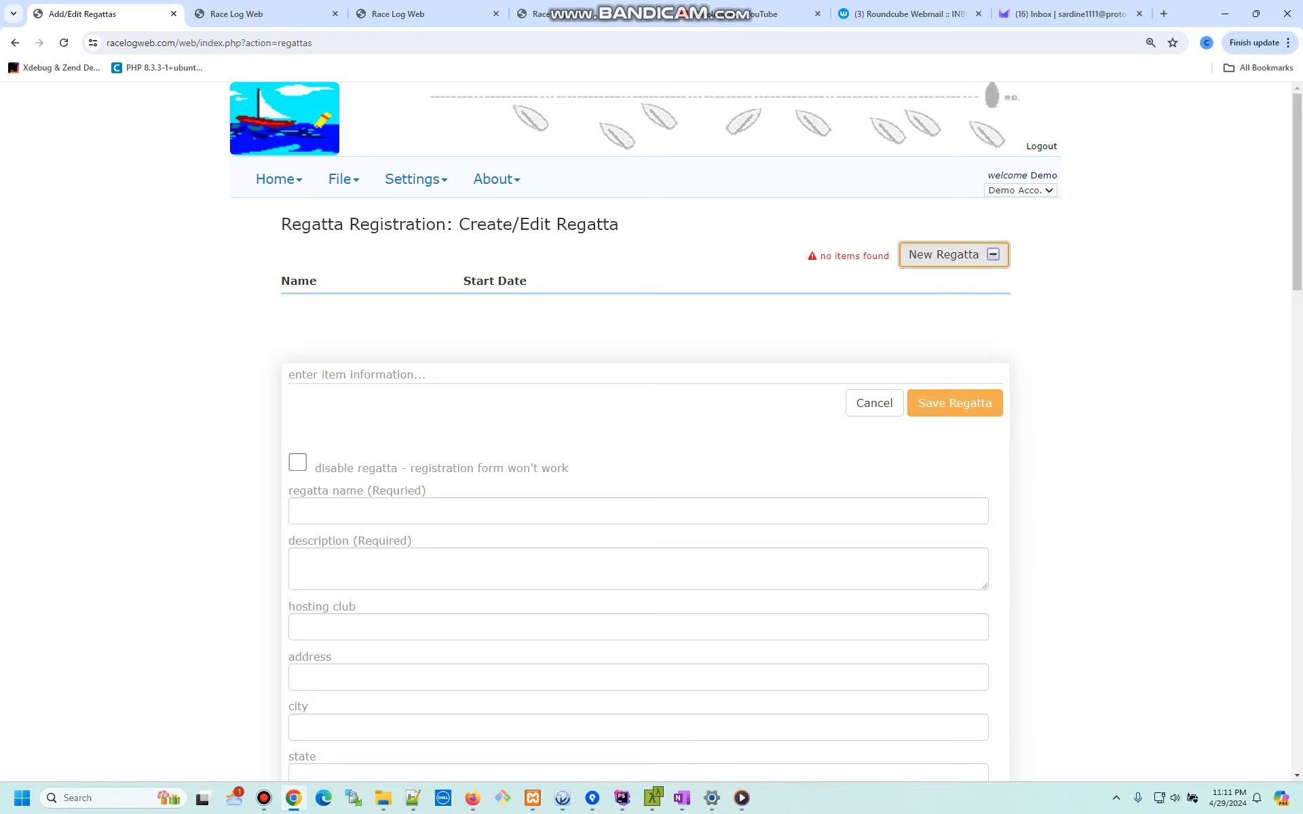
pyautogui.click(299, 511)
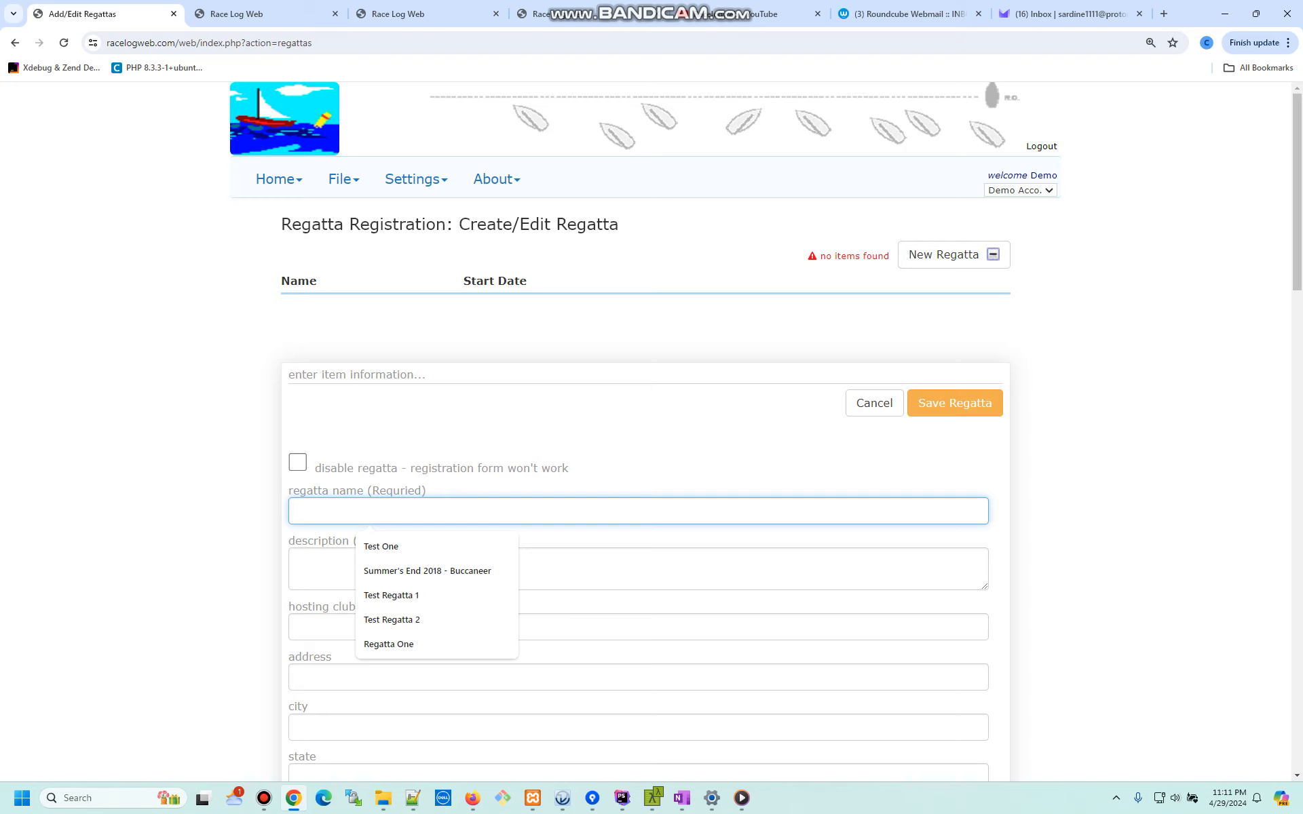
pyautogui.write('Re')
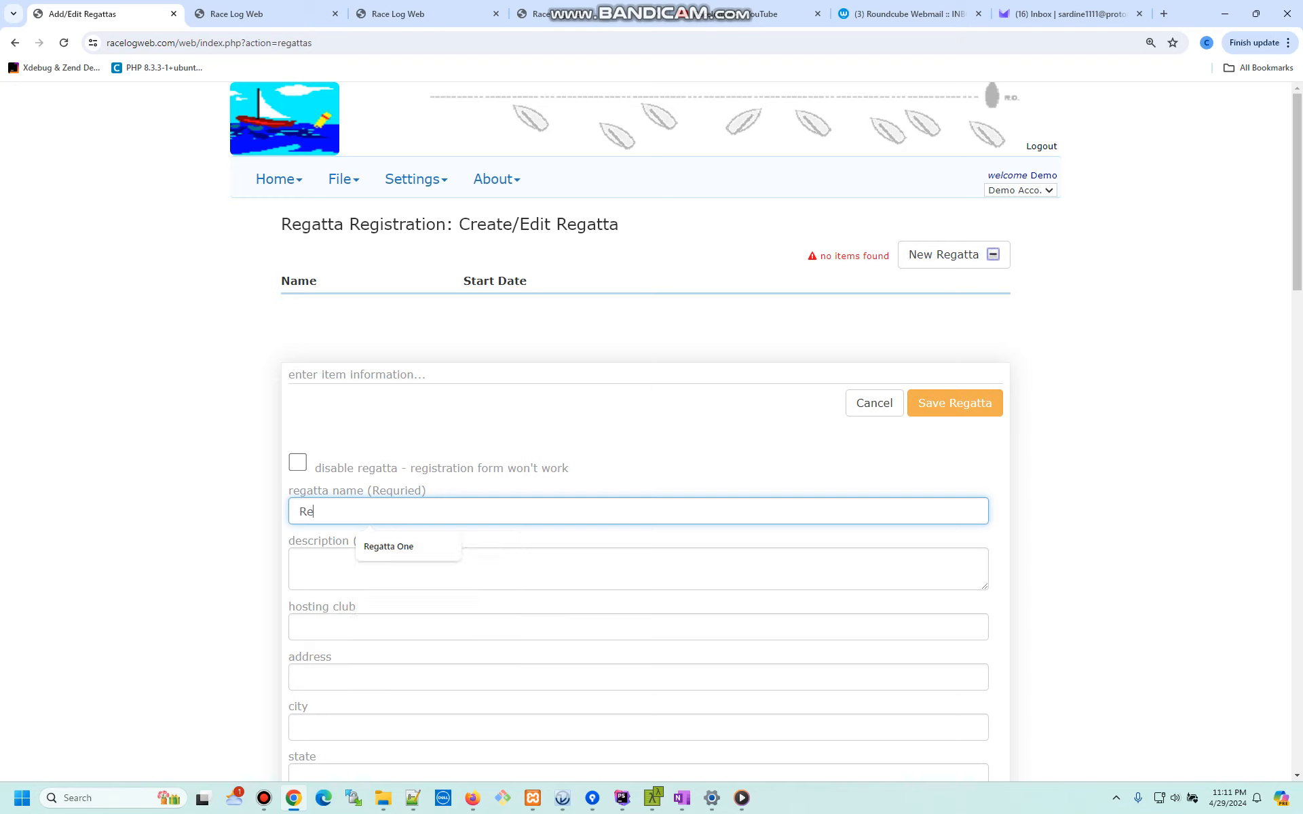
pyautogui.write('gatta One')
pyautogui.press('Tab')
pyautogui.write('T')
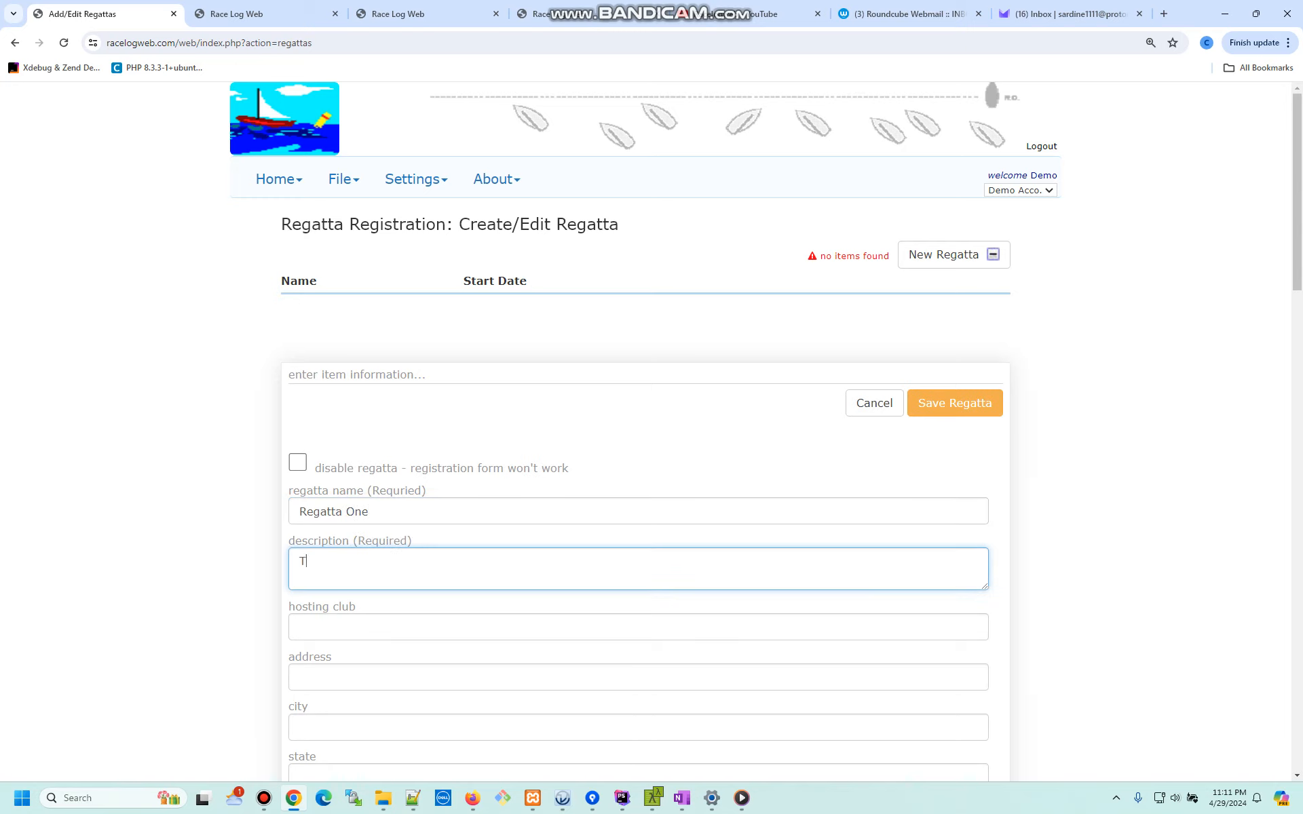
pyautogui.write('his is a fun regatta.')
pyautogui.press('Tab')
pyautogui.write('My Sa')
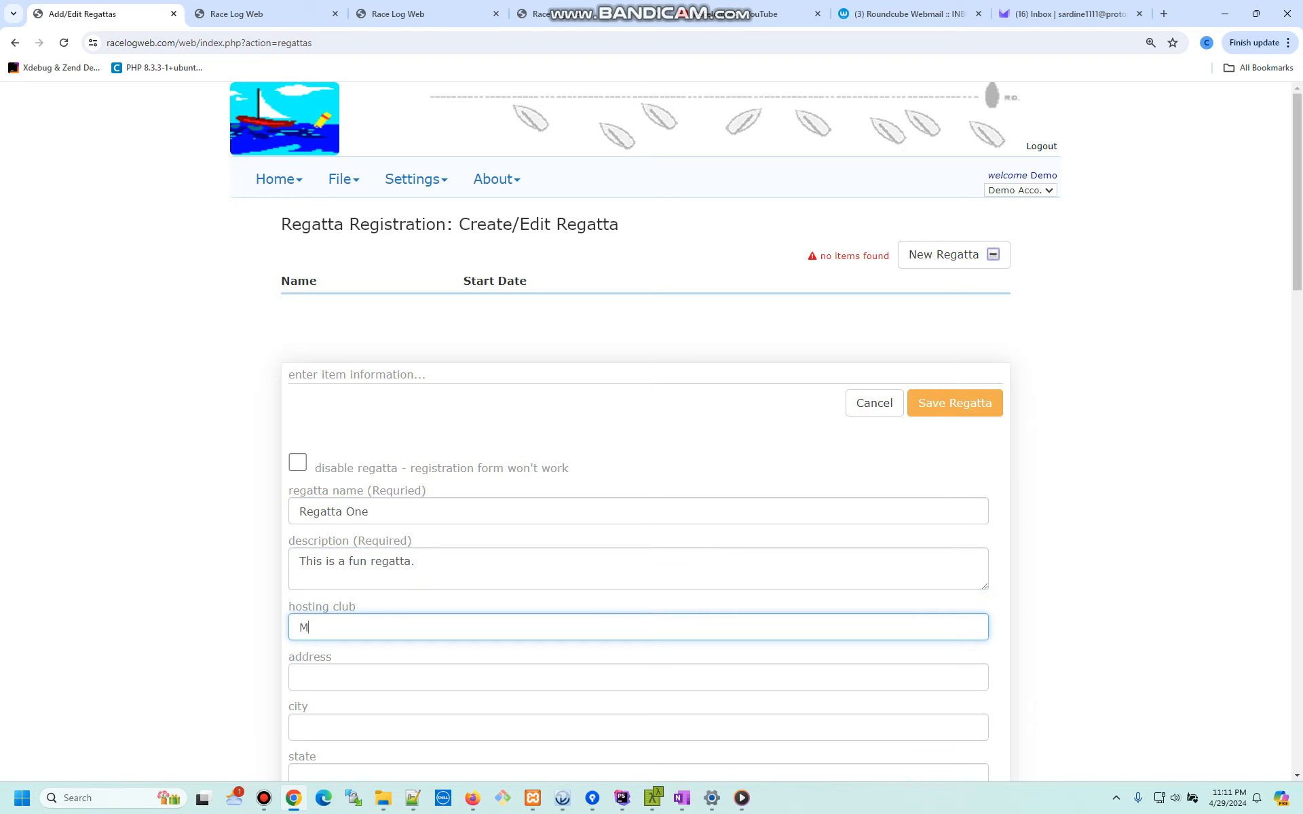
pyautogui.write('iling Club')
pyautogui.press('Tab')
pyautogui.scroll(-5, 638, 434)
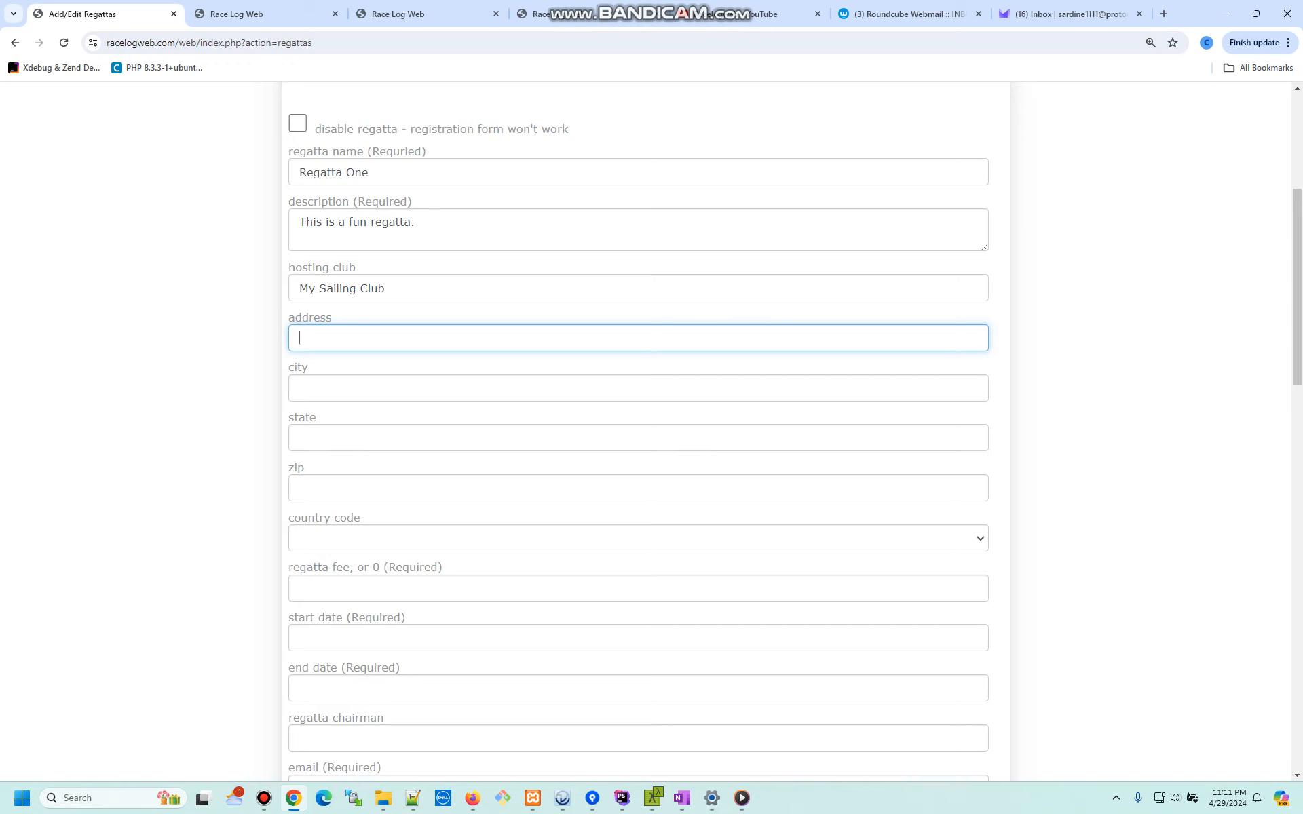
pyautogui.click(299, 588)
# - Set the regatta fee to 1.00 and the start date to 09/07/2024
pyautogui.write('1')
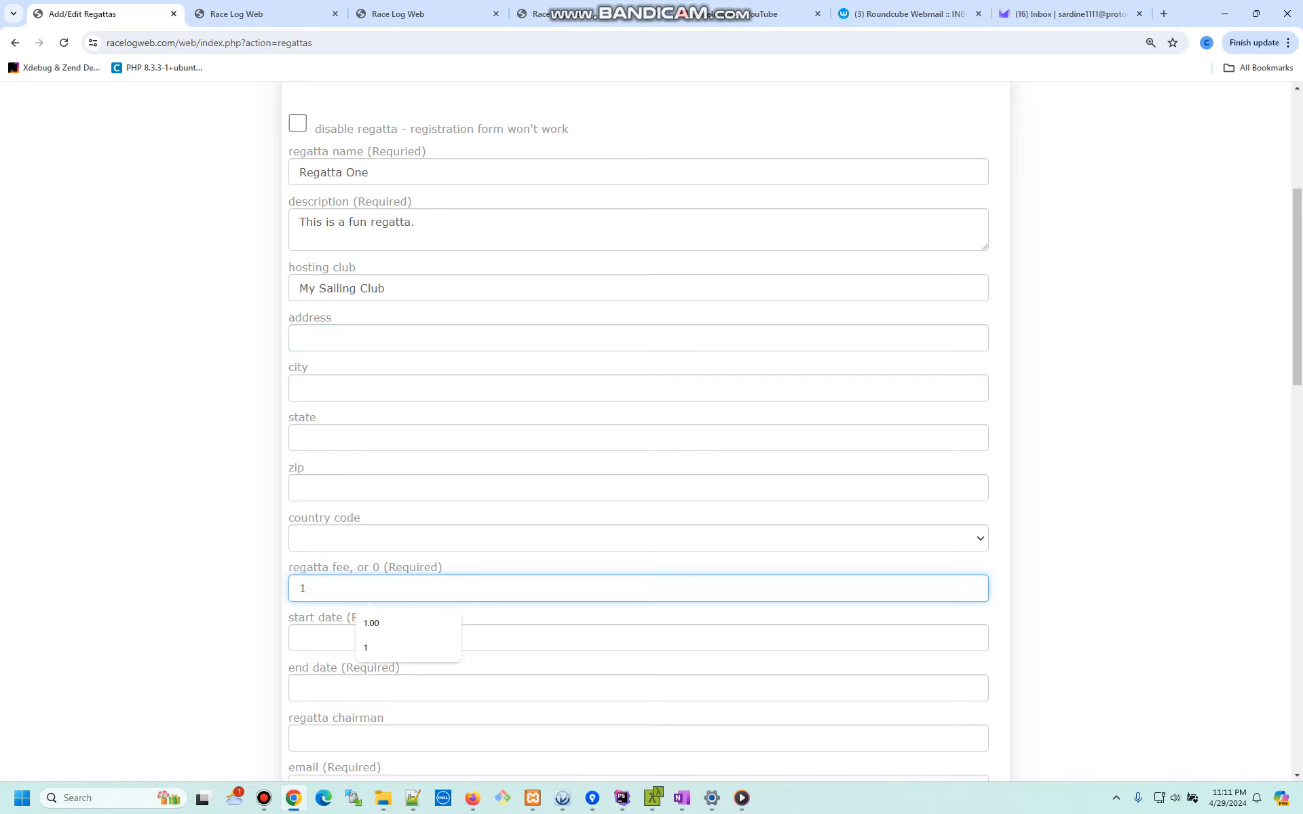
pyautogui.write('.00')
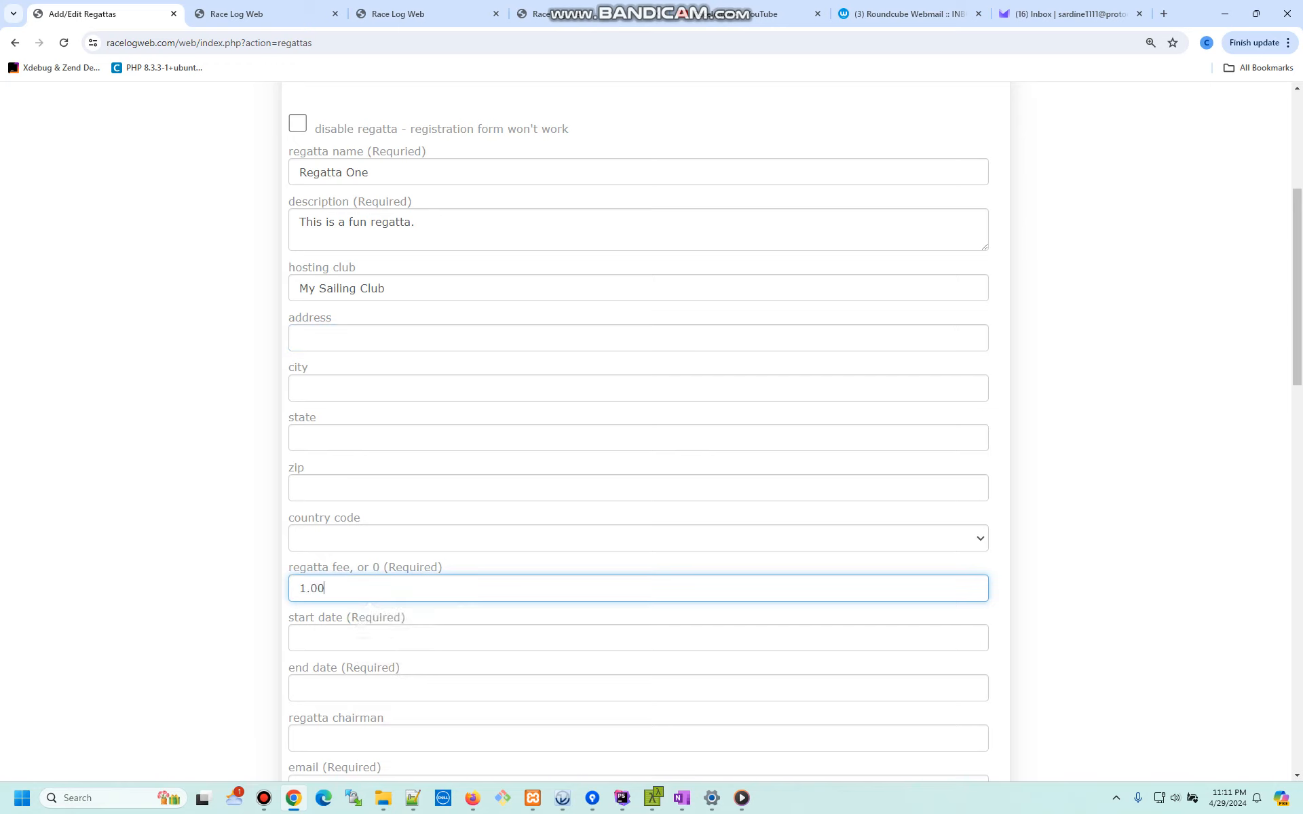
pyautogui.press('Tab')
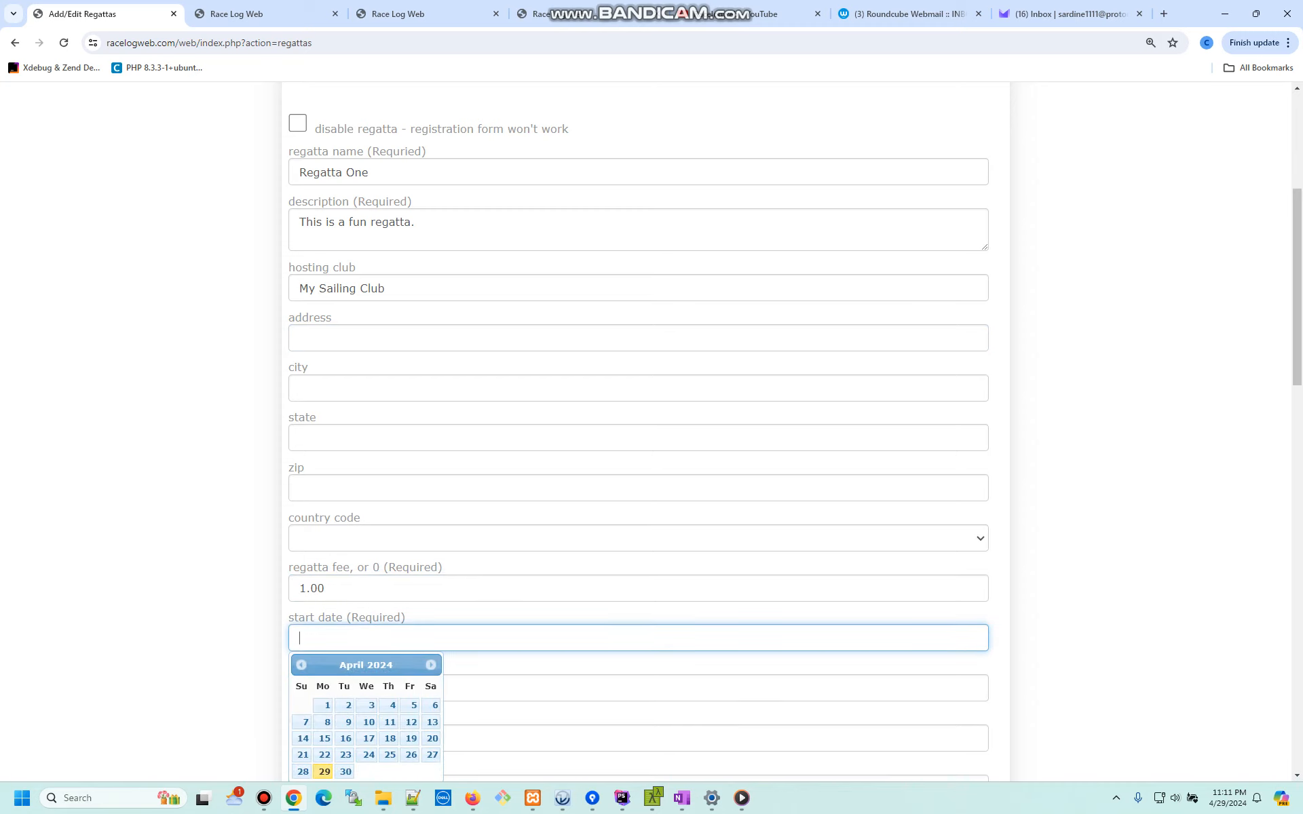
pyautogui.click(431, 664)
pyautogui.click(431, 665)
pyautogui.click(431, 664)
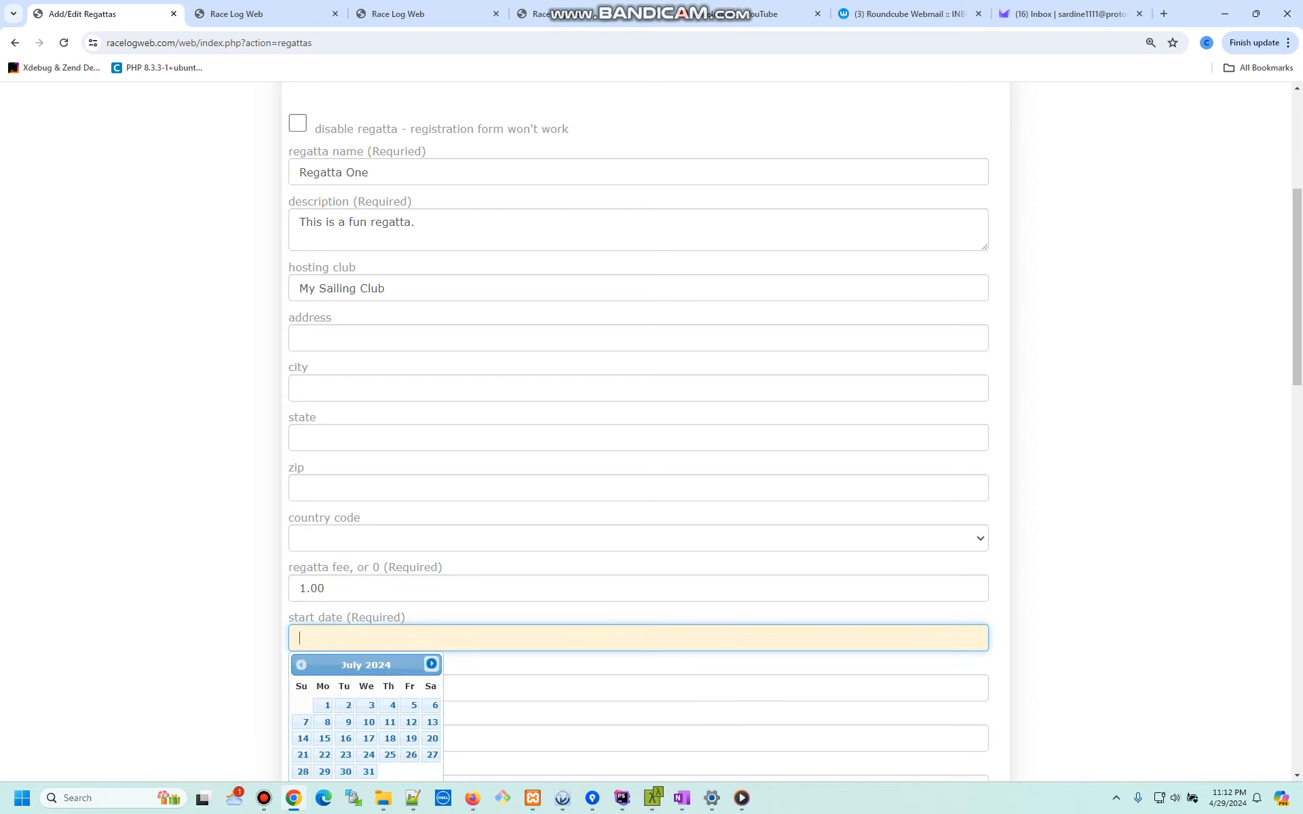
pyautogui.click(431, 664)
pyautogui.click(431, 665)
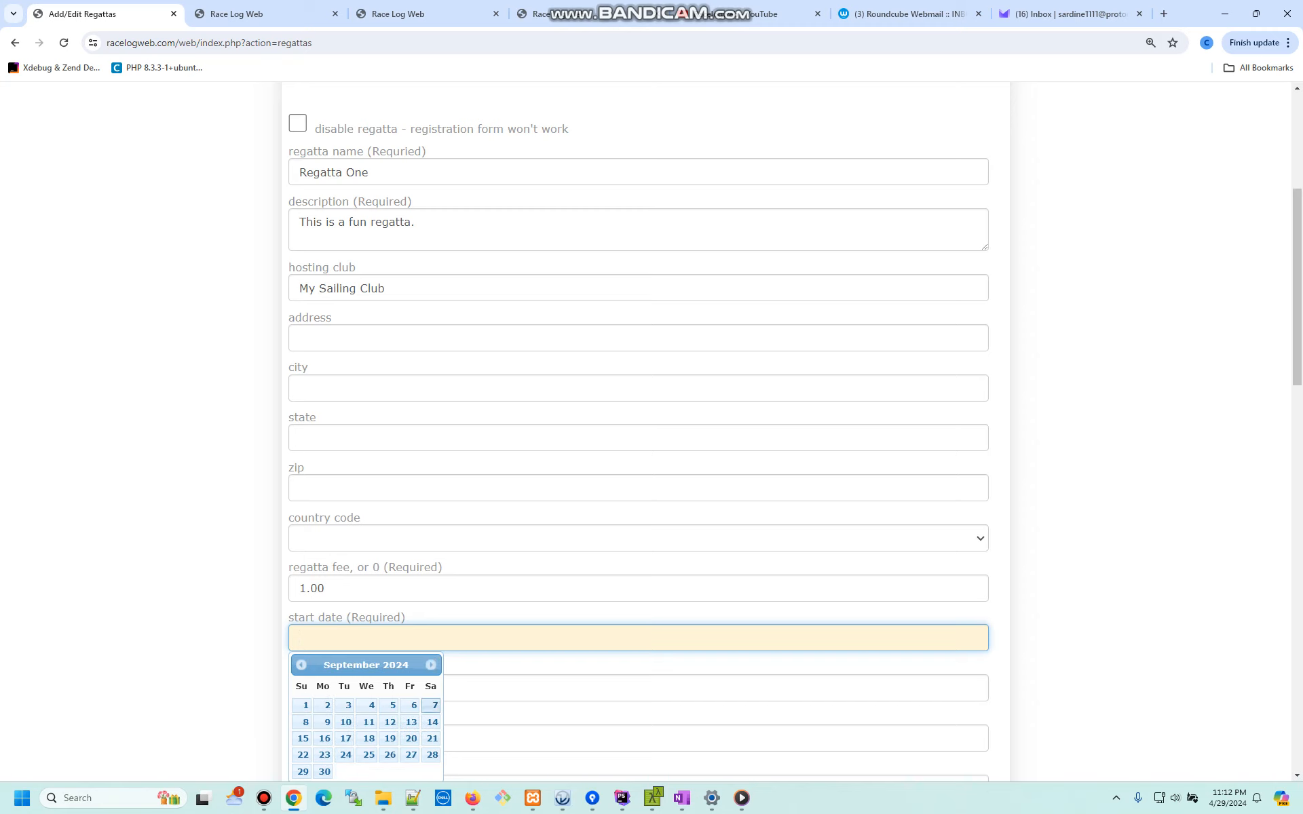
pyautogui.click(432, 705)
# - Set the regatta end date to 09/08/2024
pyautogui.click(298, 687)
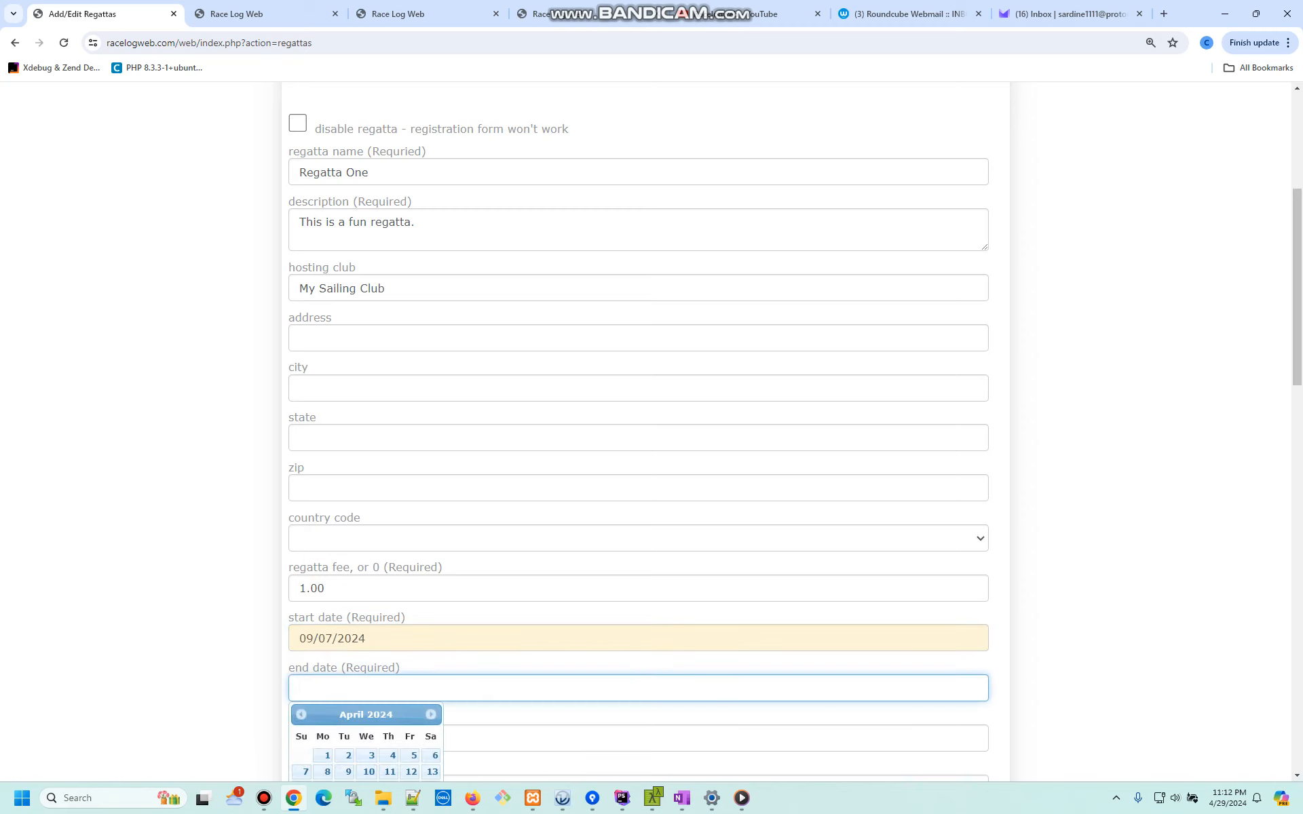
pyautogui.click(431, 714)
pyautogui.click(431, 714)
pyautogui.click(431, 714)
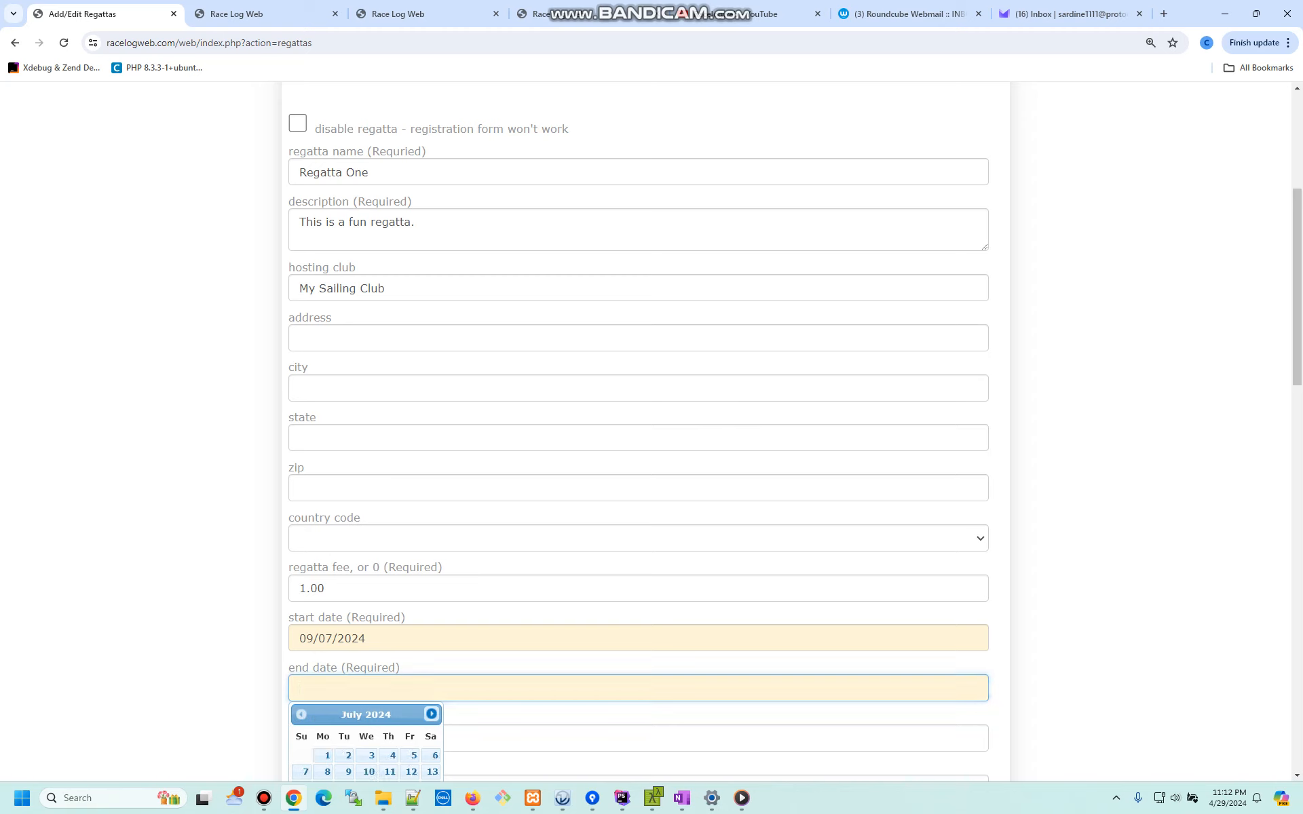
pyautogui.click(431, 714)
pyautogui.click(431, 714)
pyautogui.scroll(-2, 323, 754)
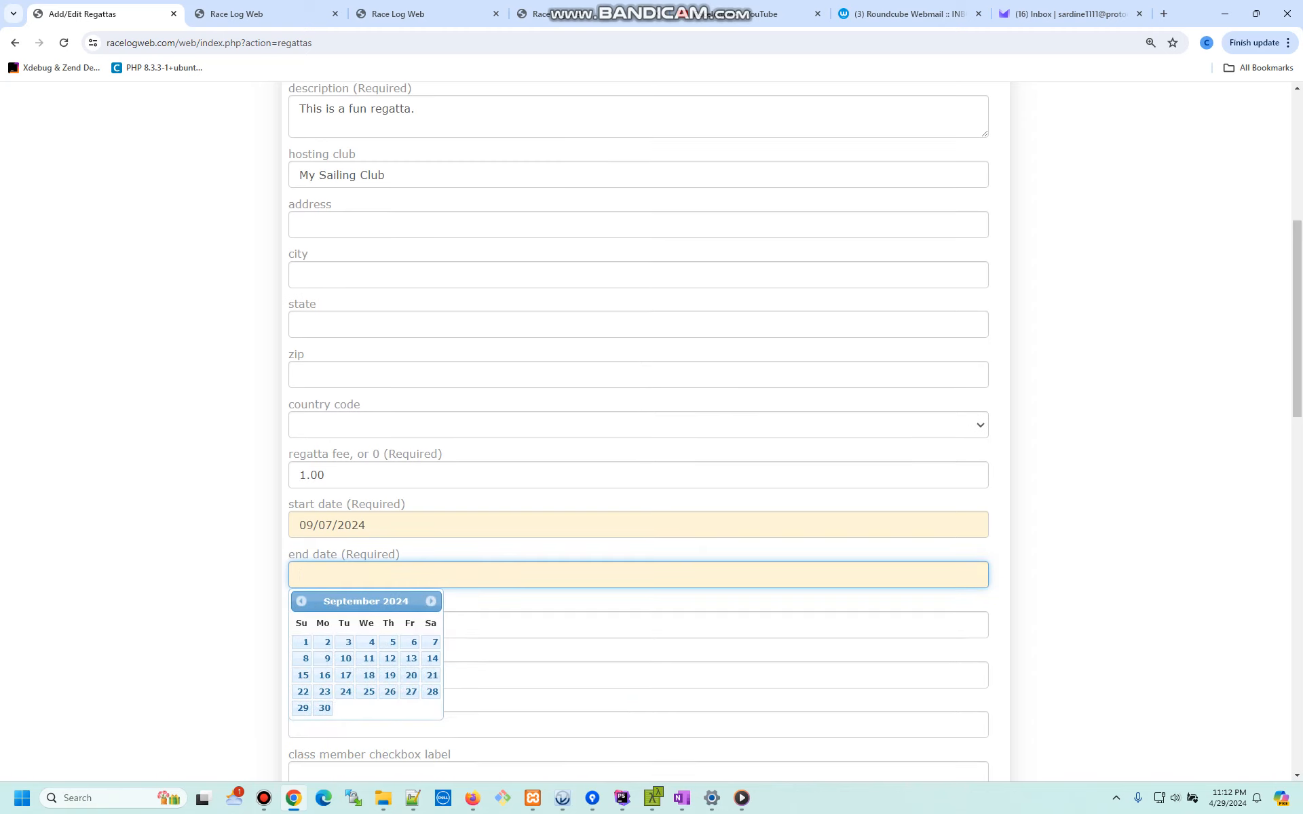
pyautogui.click(303, 658)
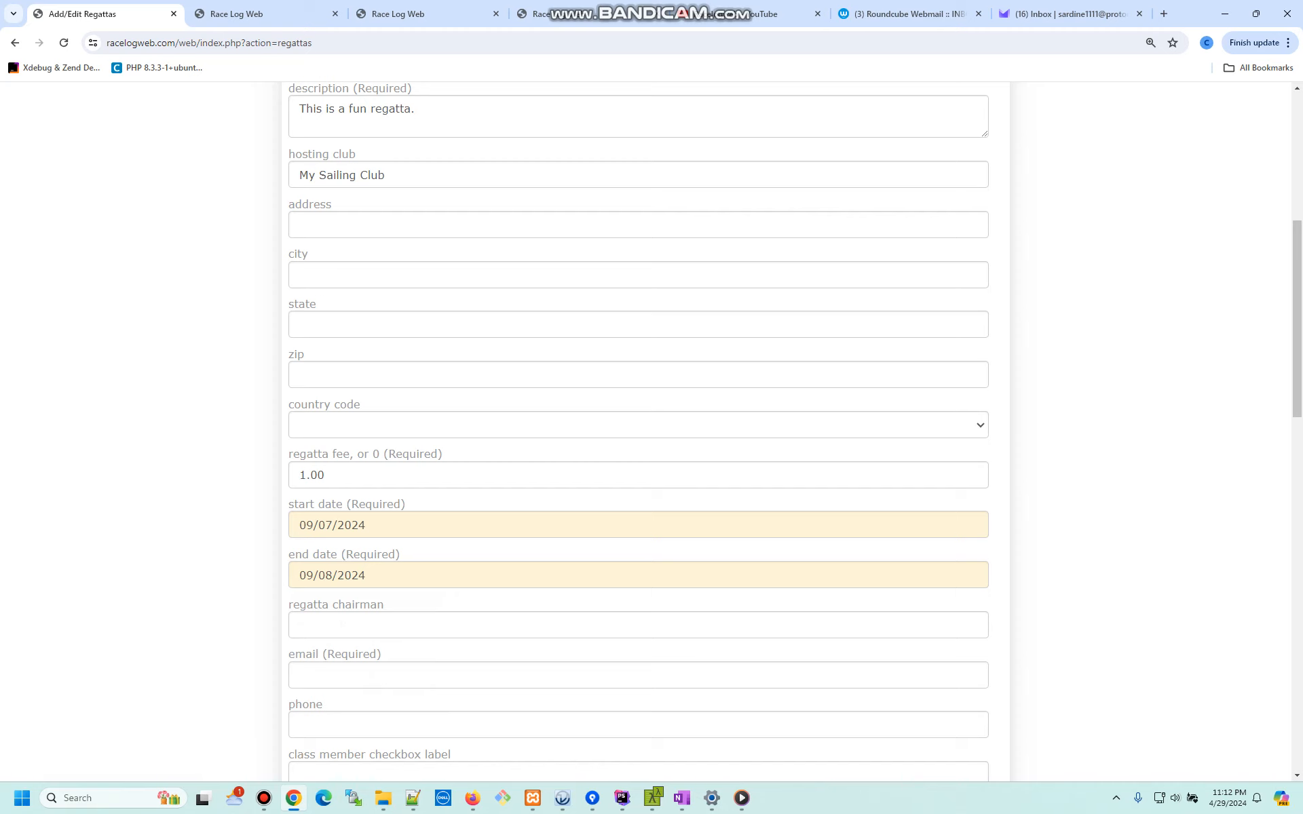
pyautogui.scroll(8, 1042, 147)
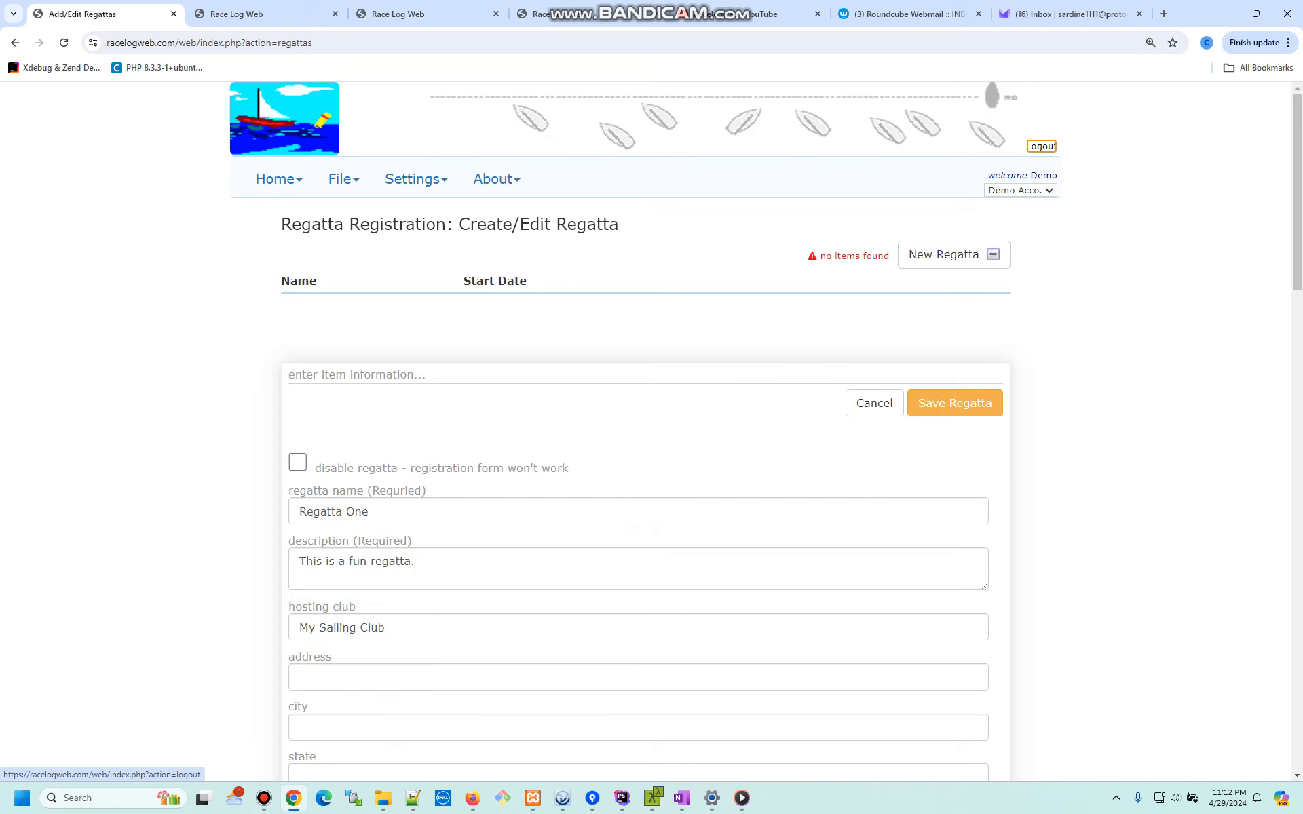
pyautogui.scroll(-8, 1041, 146)
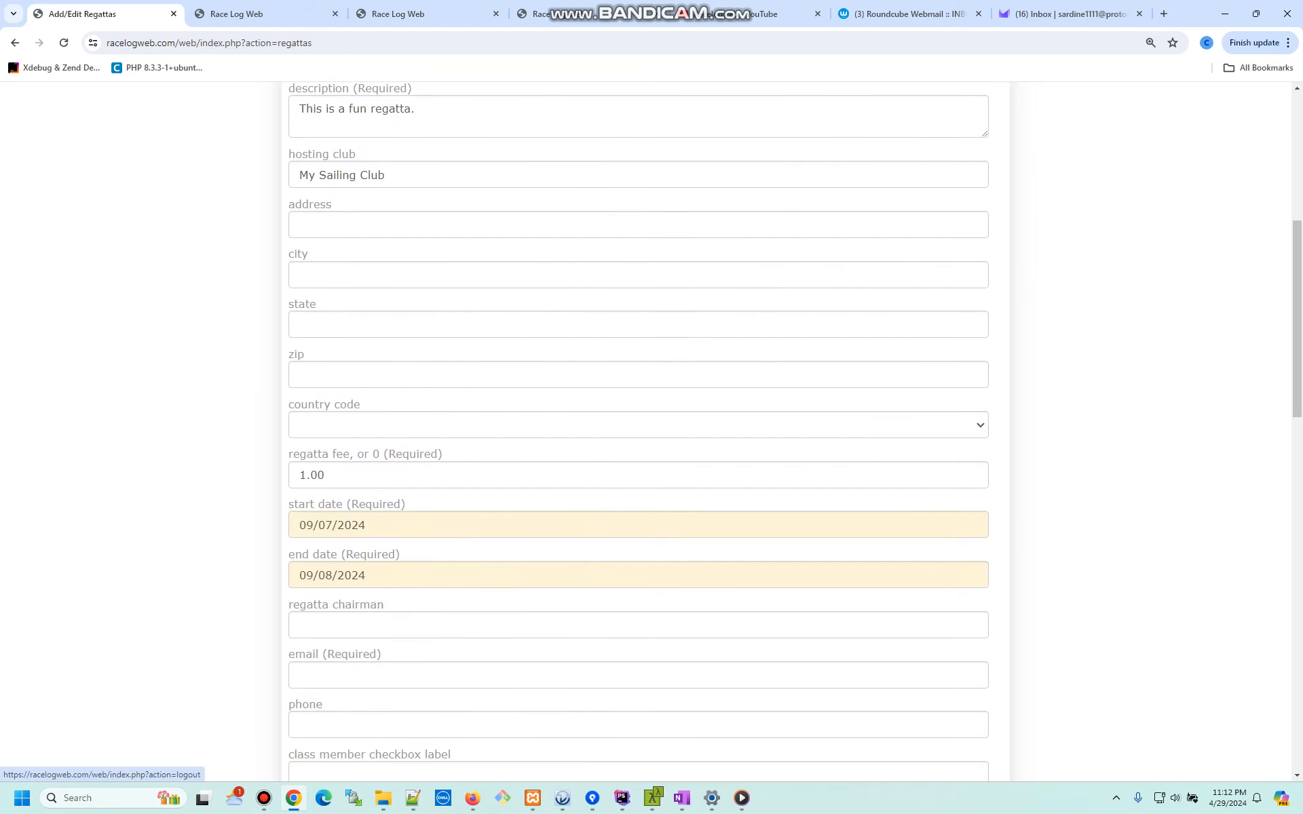
pyautogui.click(366, 576)
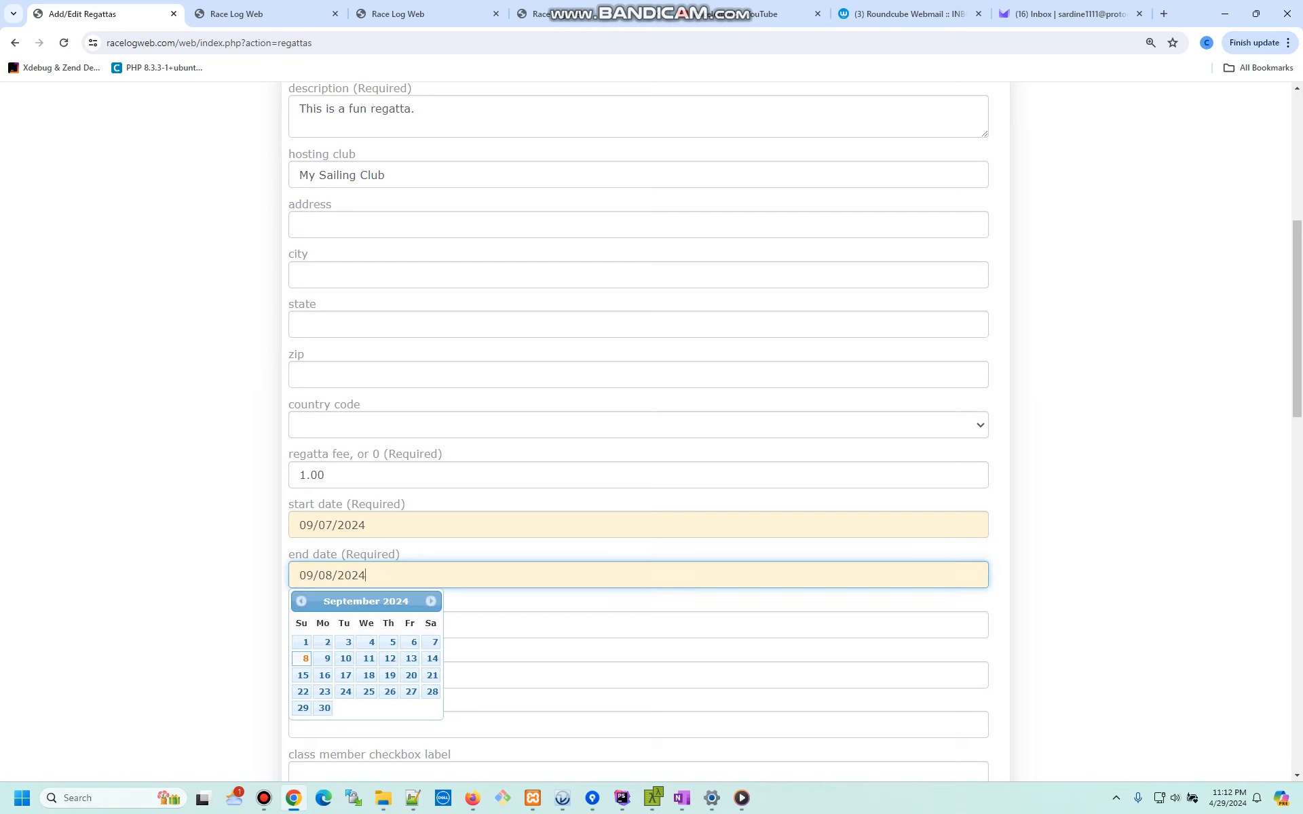
# - Enter Me as regatta chairman and autofill the saved contact e-mail
pyautogui.click(543, 626)
pyautogui.write('Me')
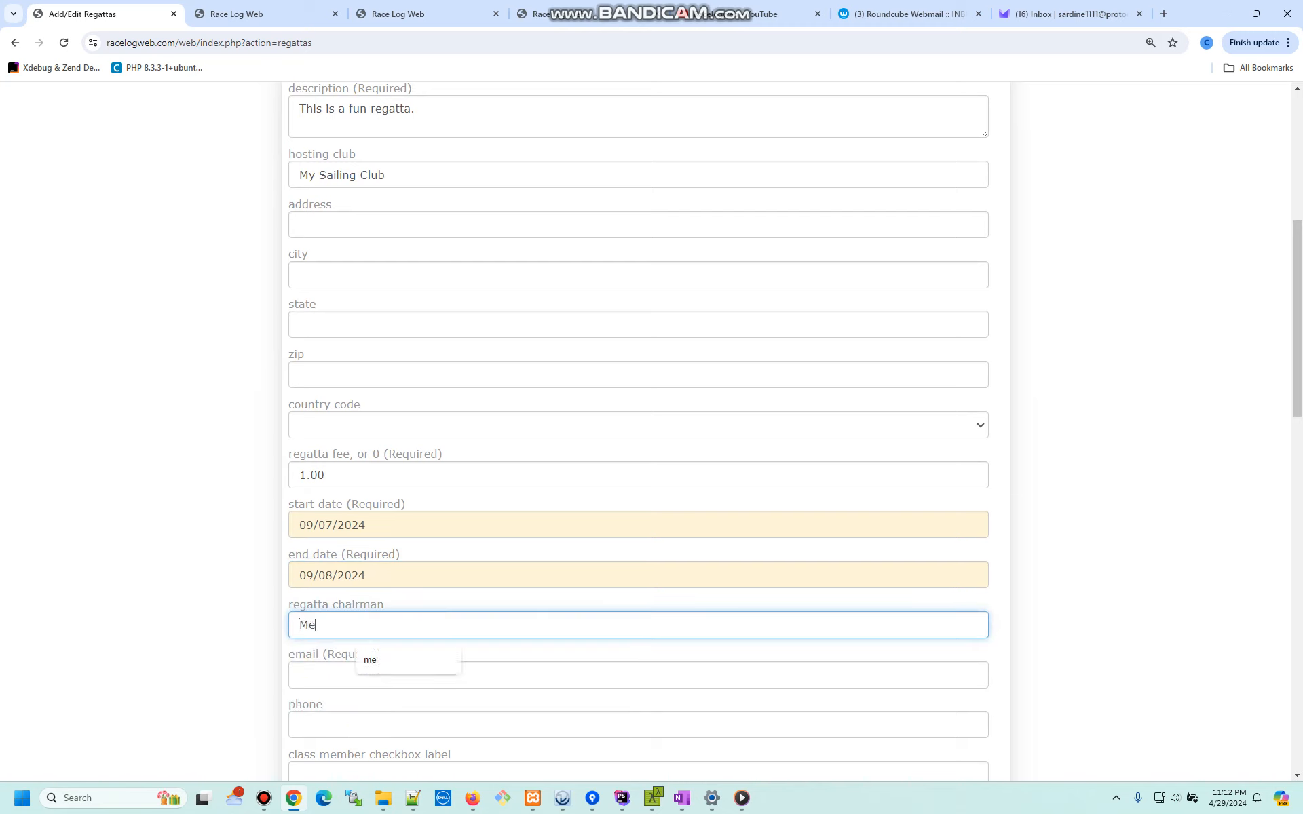
pyautogui.press('Tab')
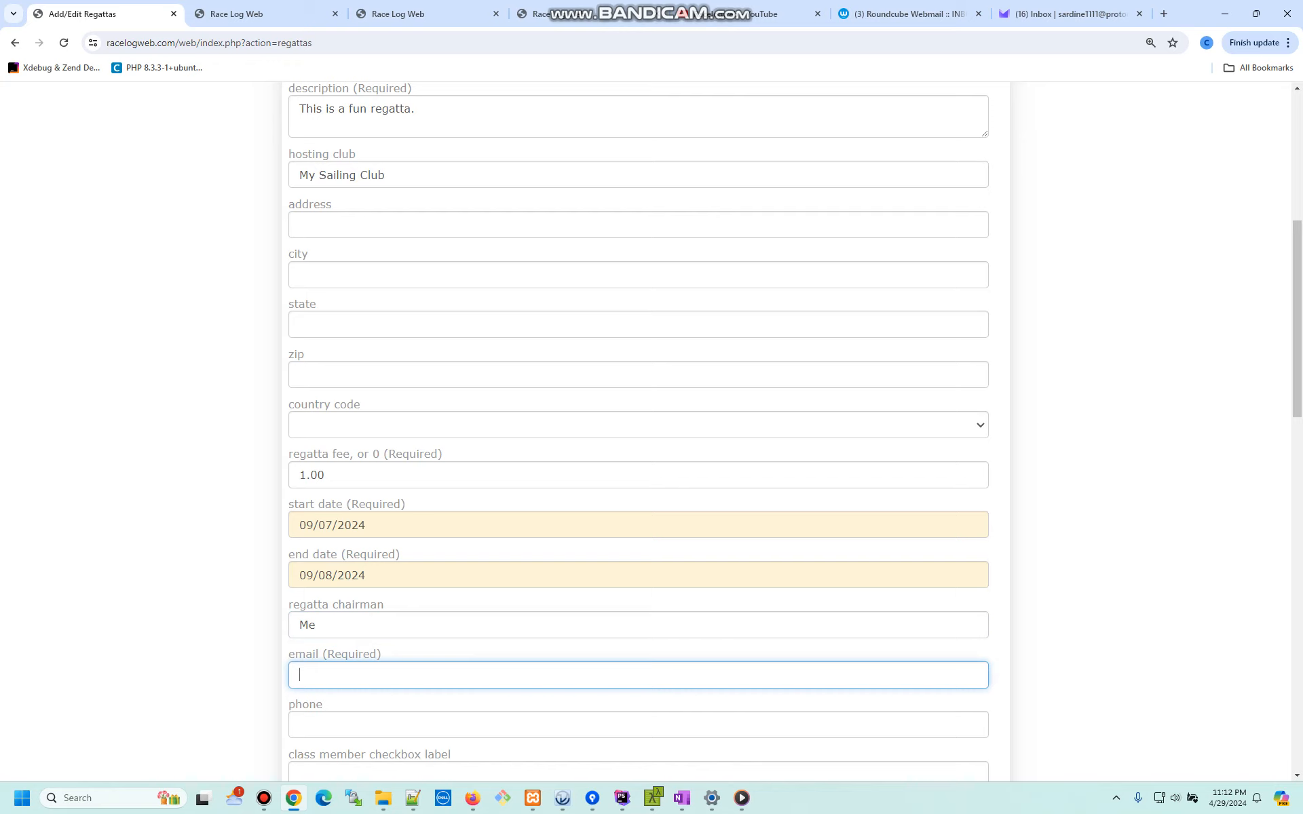
pyautogui.write('sa')
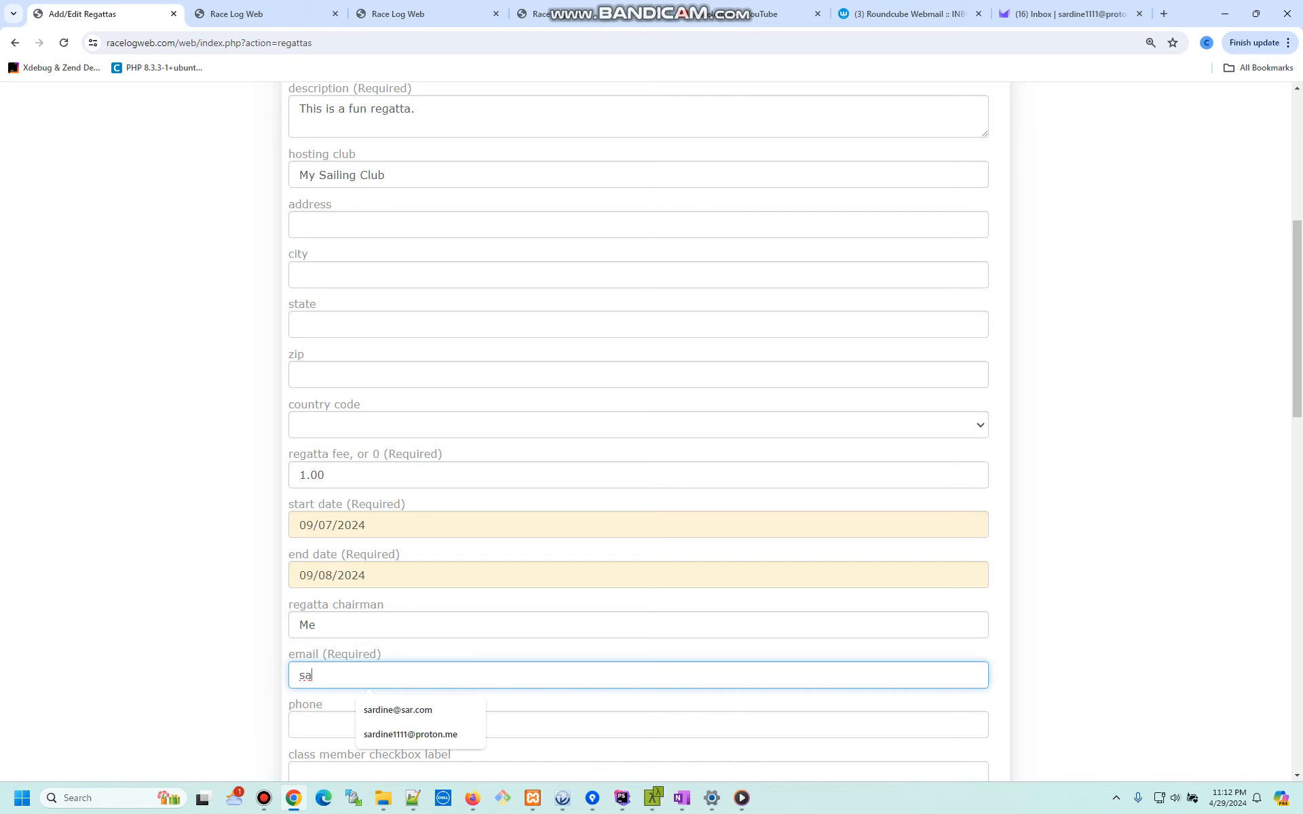
pyautogui.press('Down')
pyautogui.press('Down')
pyautogui.press('Return')
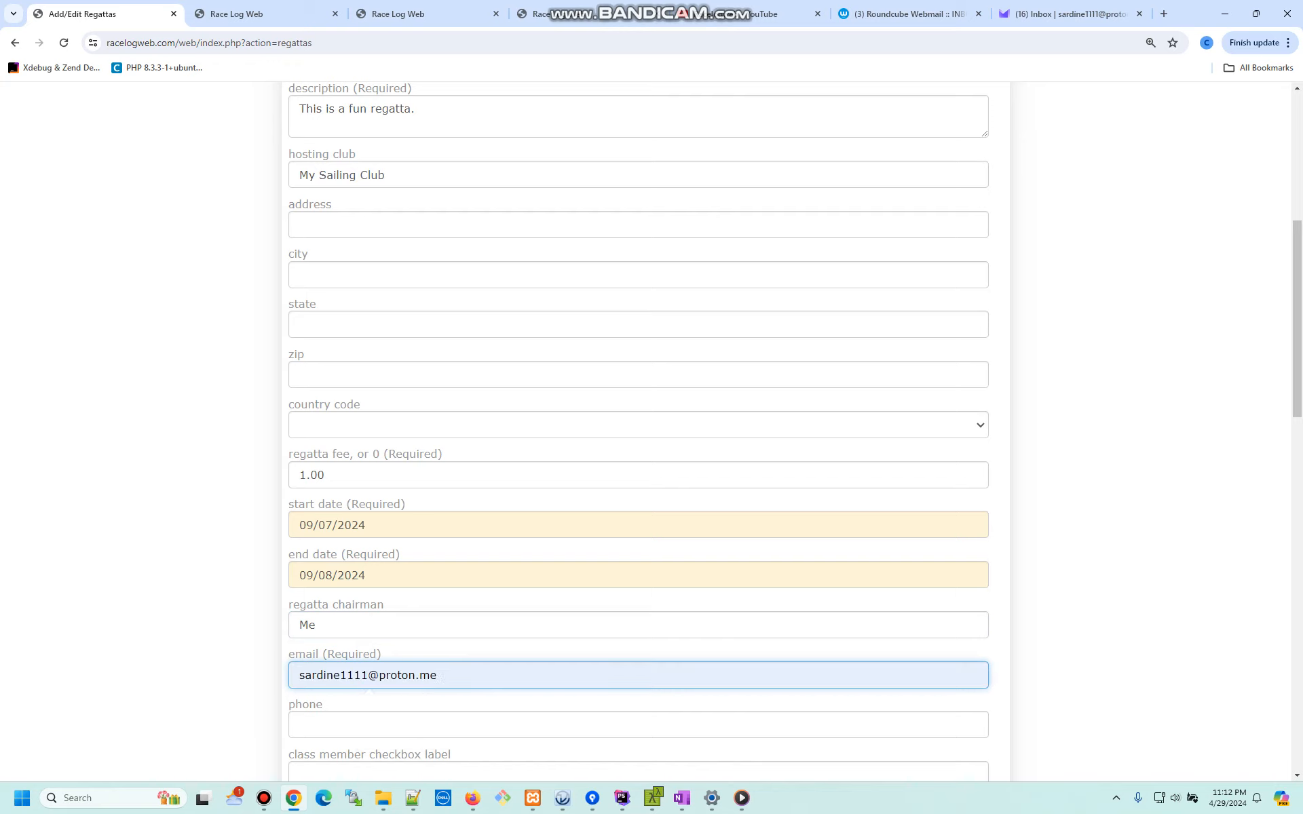
# - Add header note 1: 'Camping is available at the club'
pyautogui.scroll(-2, 638, 435)
pyautogui.scroll(-4, 638, 435)
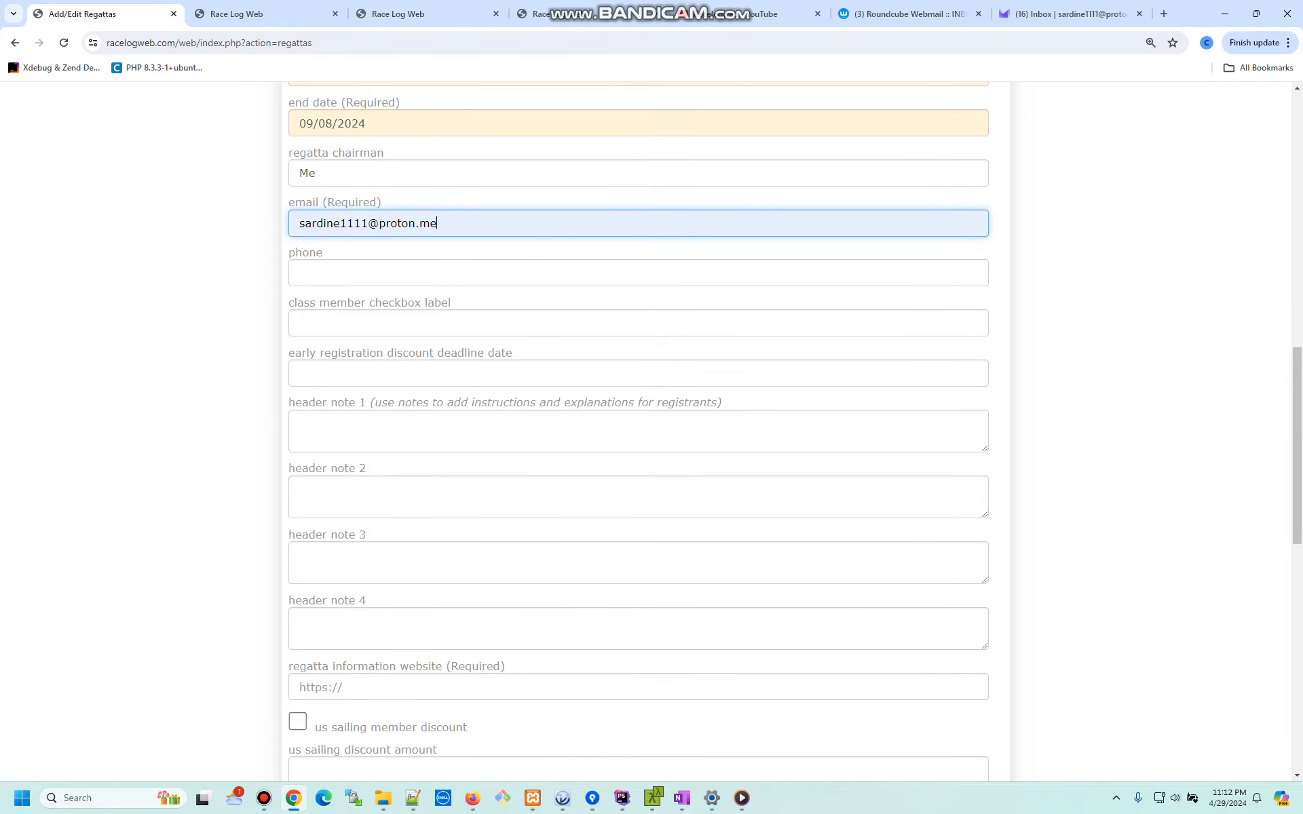
pyautogui.click(475, 431)
pyautogui.write('Cam')
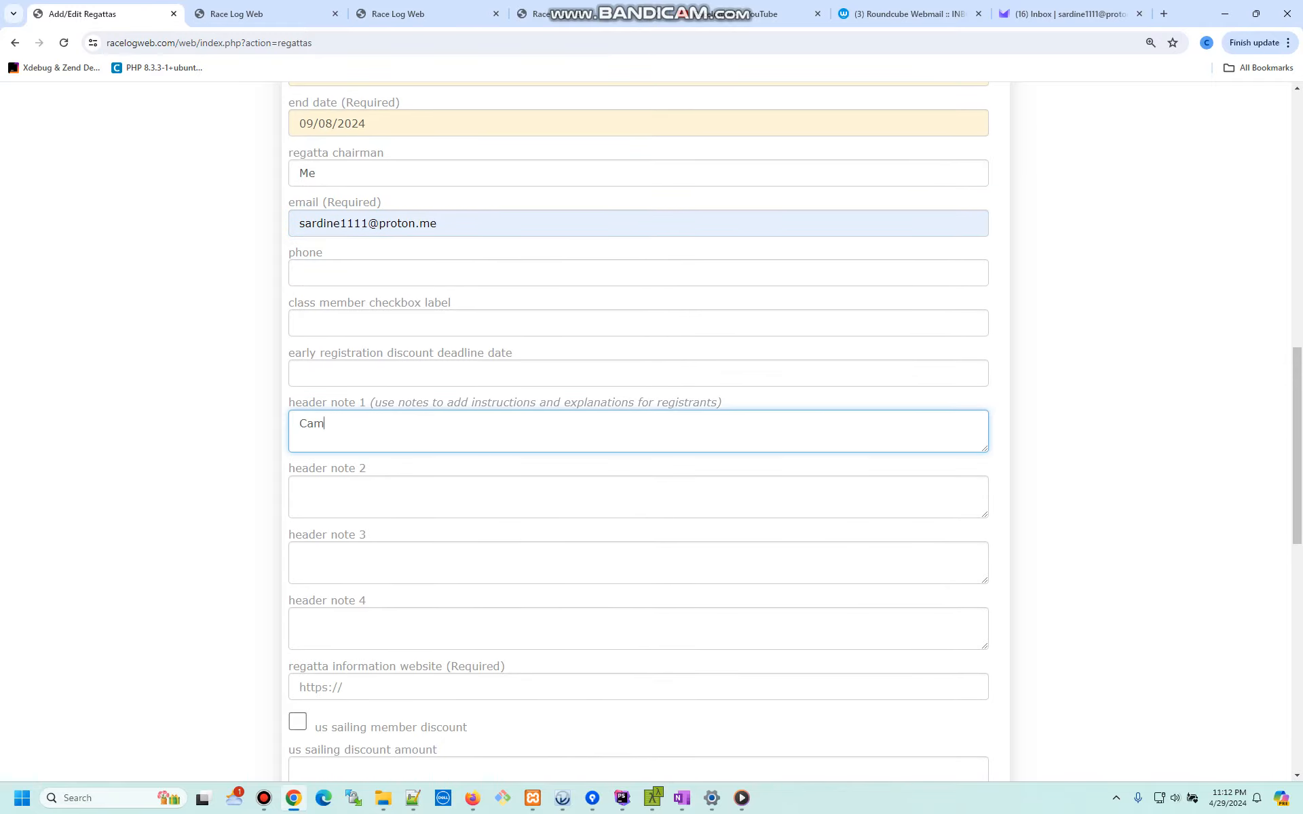
pyautogui.write('ping is available at the club')
pyautogui.scroll(-3, 638, 434)
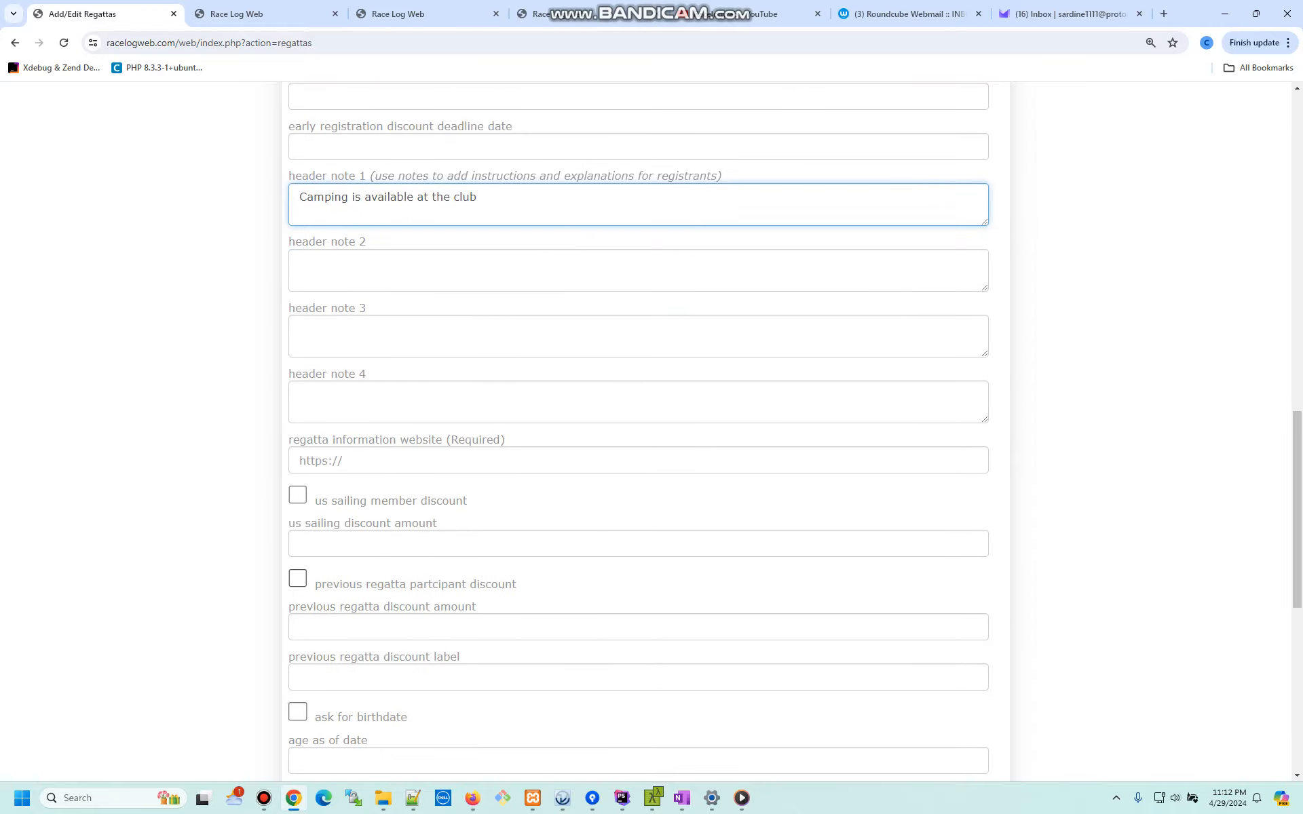
pyautogui.click(369, 460)
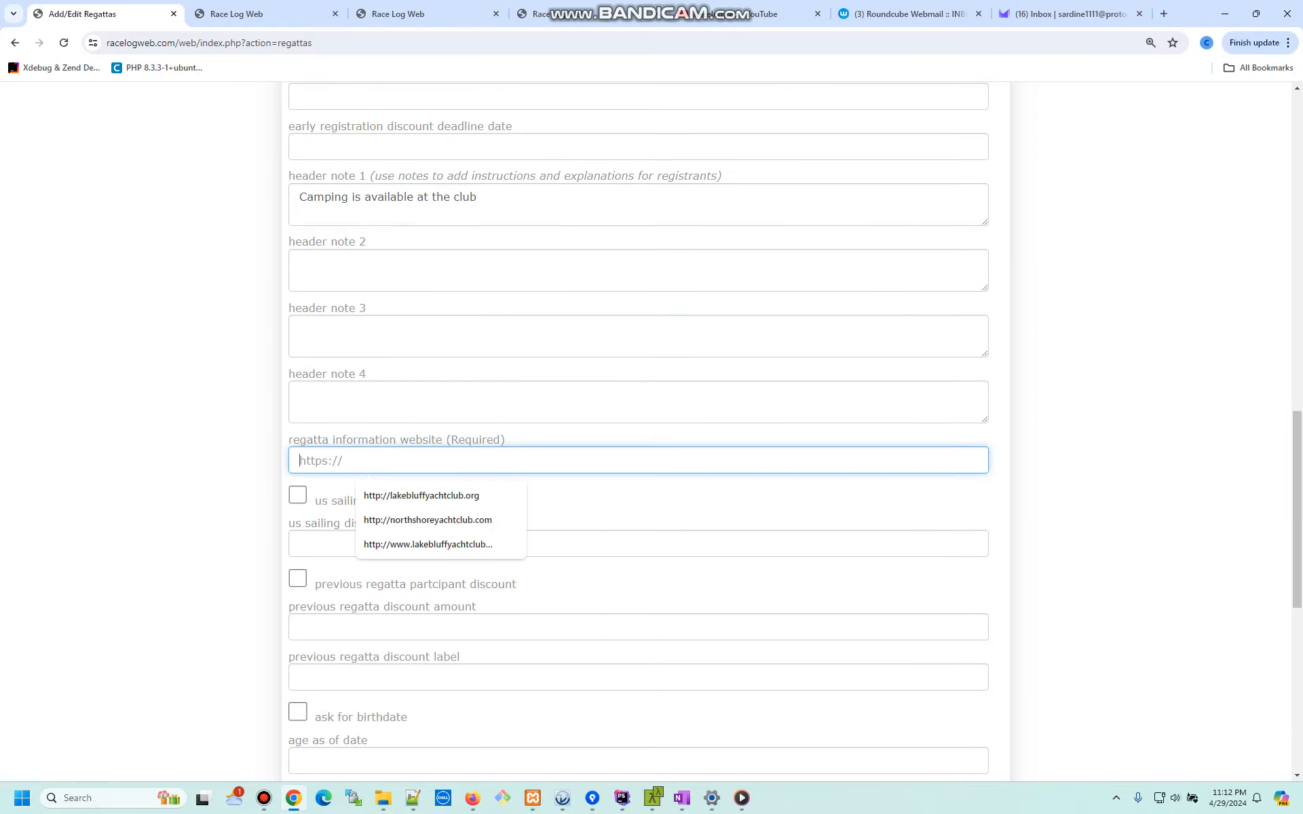
pyautogui.click(427, 520)
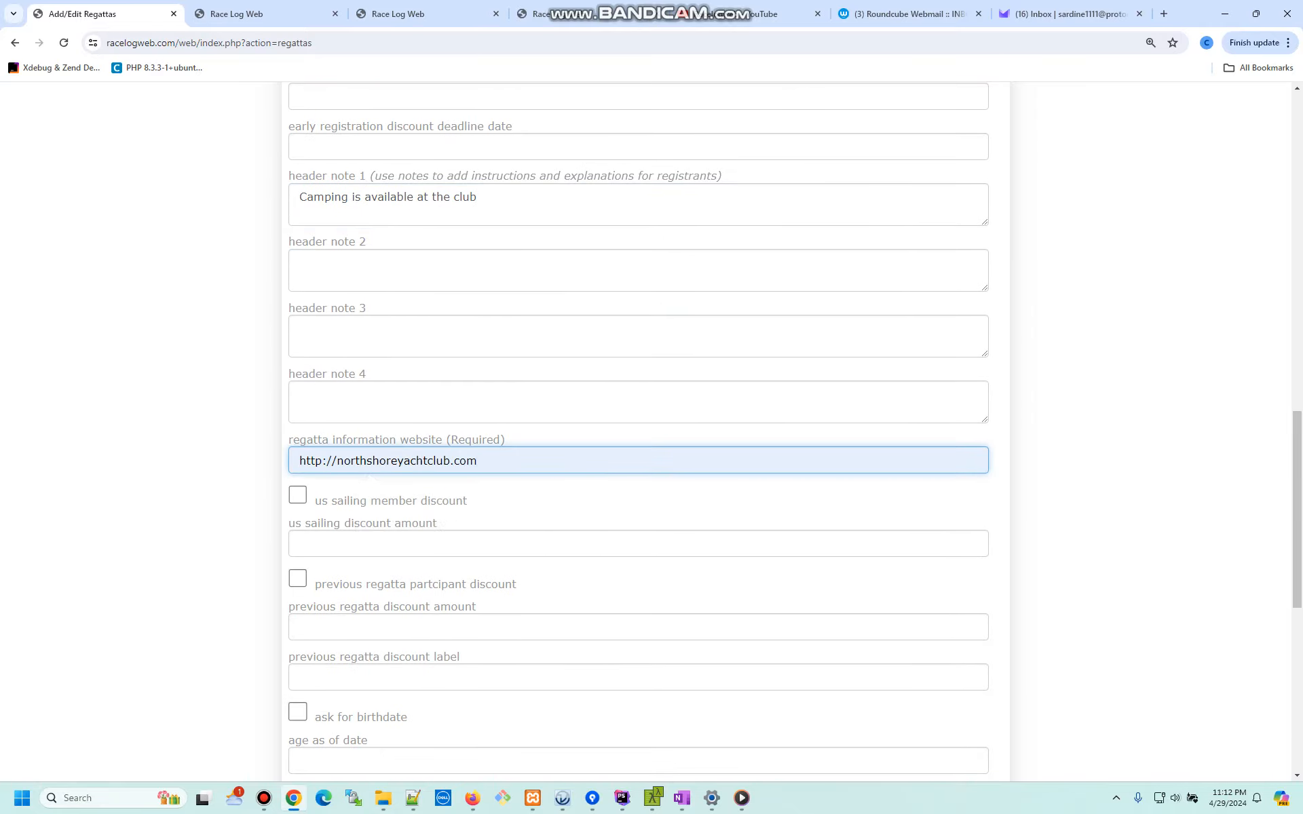
pyautogui.moveTo(479, 462); pyautogui.dragTo(314, 461)
pyautogui.click(408, 404)
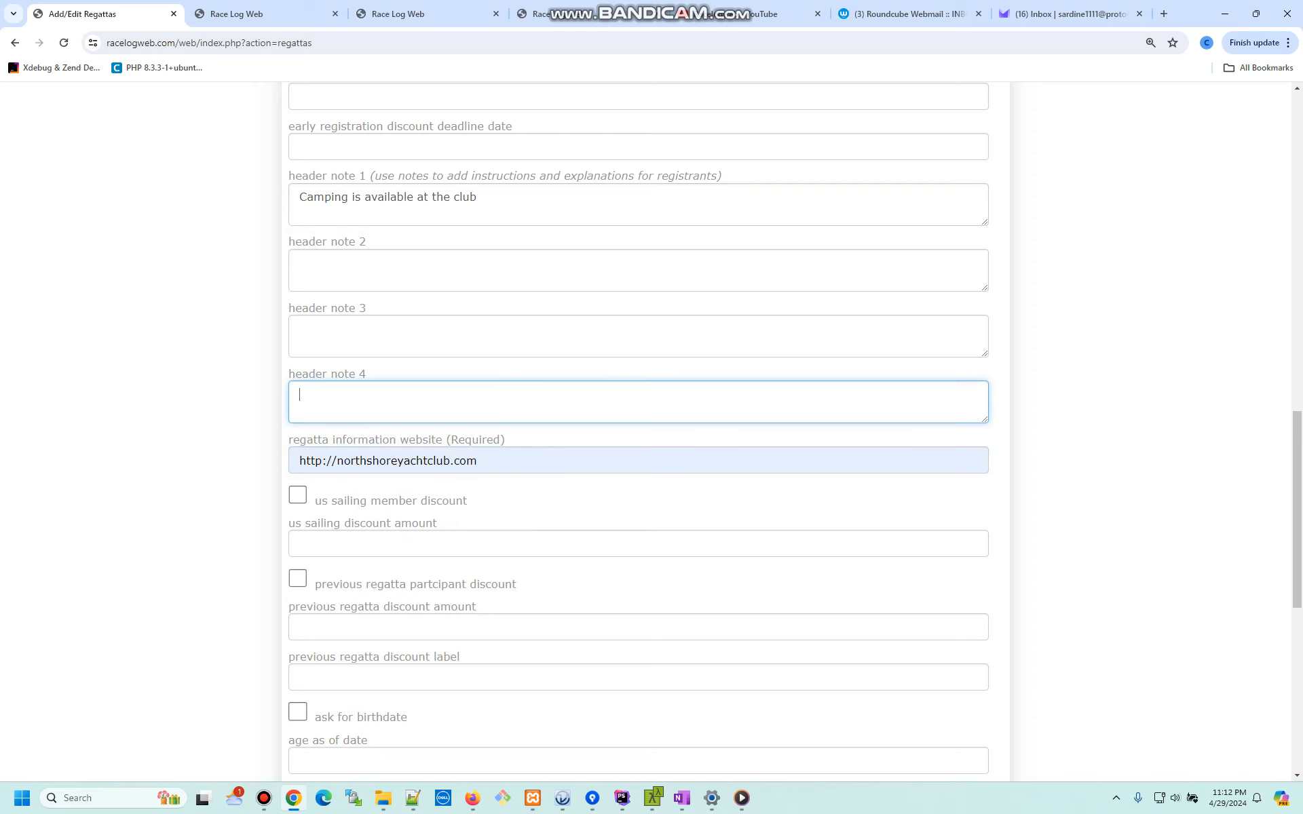
pyautogui.scroll(-1, 407, 404)
pyautogui.scroll(-6, 638, 431)
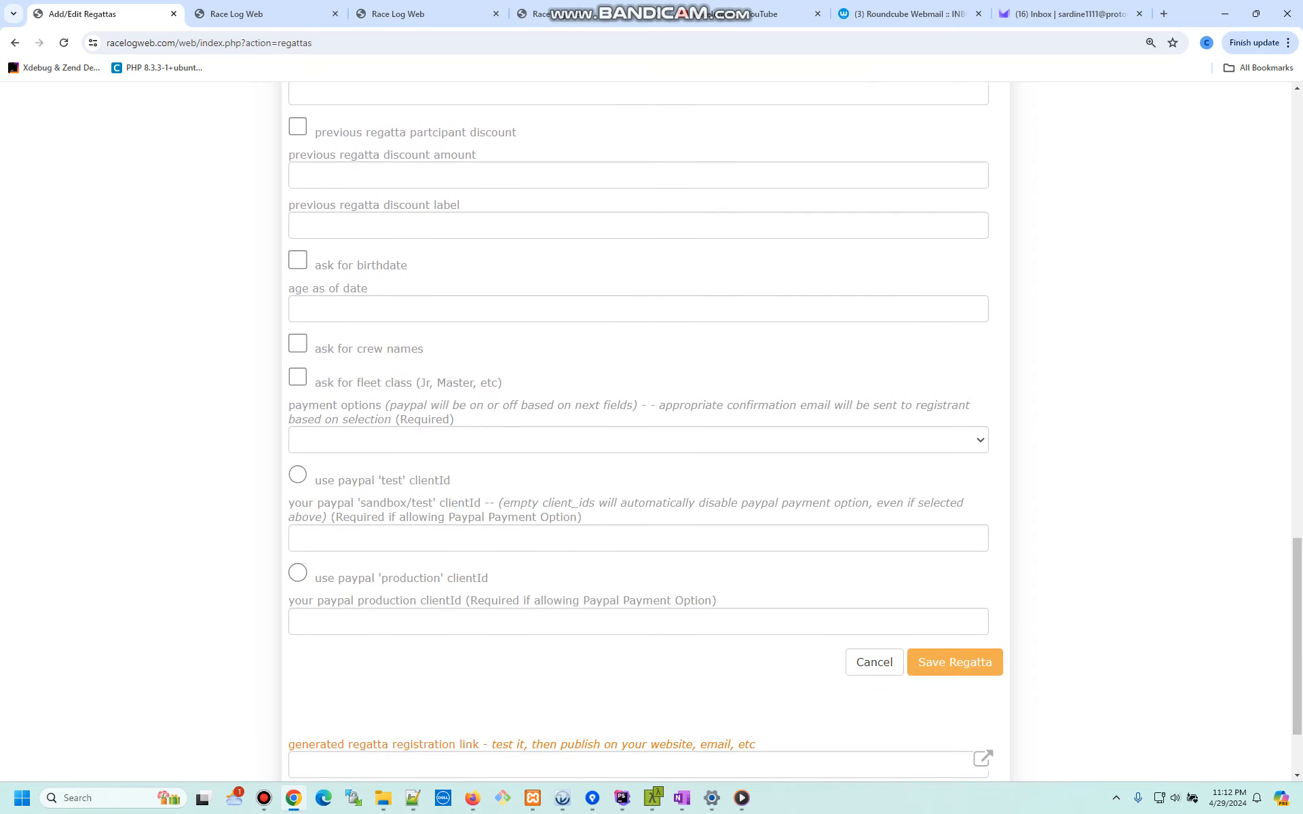
# - Accept PayPal/Check/Cash payments and fill in the sandbox client ID from the saved suggestion
pyautogui.click(638, 440)
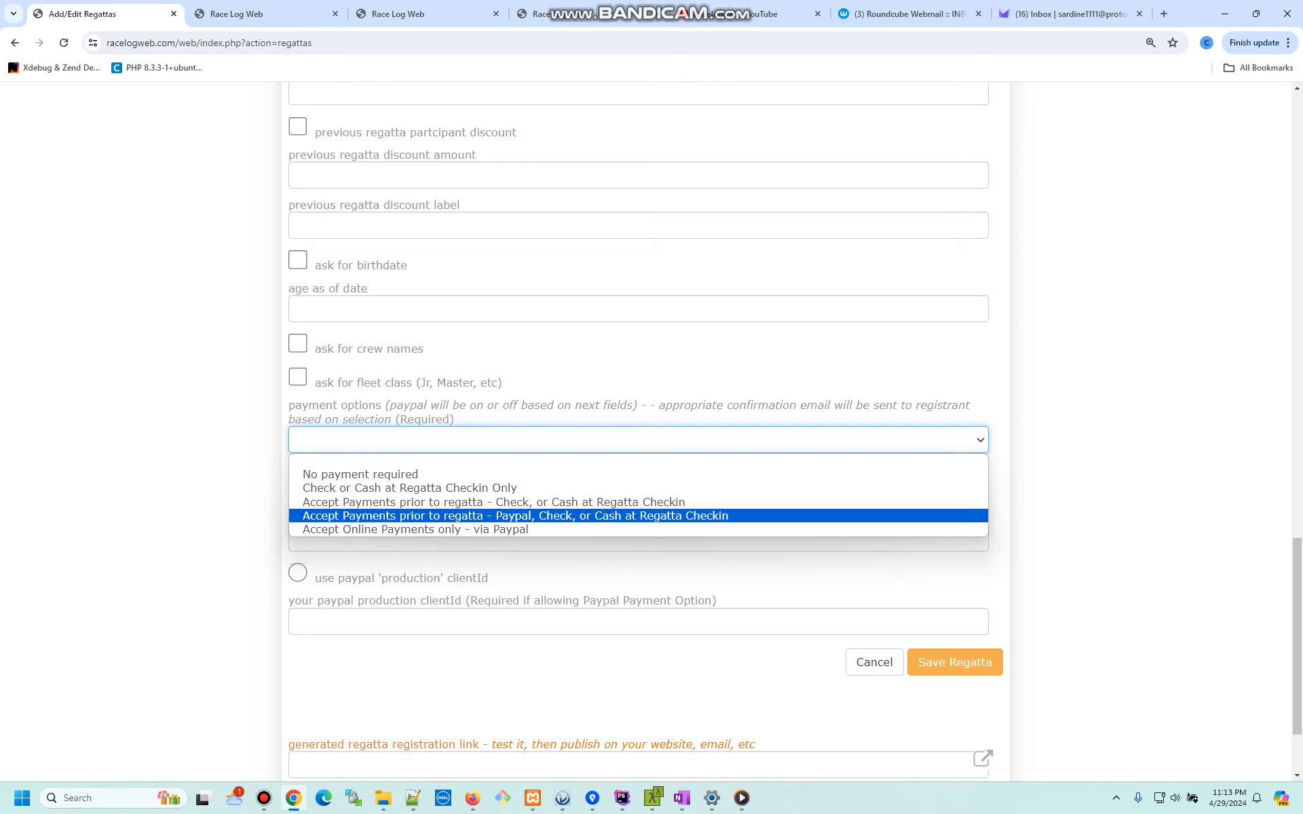
pyautogui.press('Return')
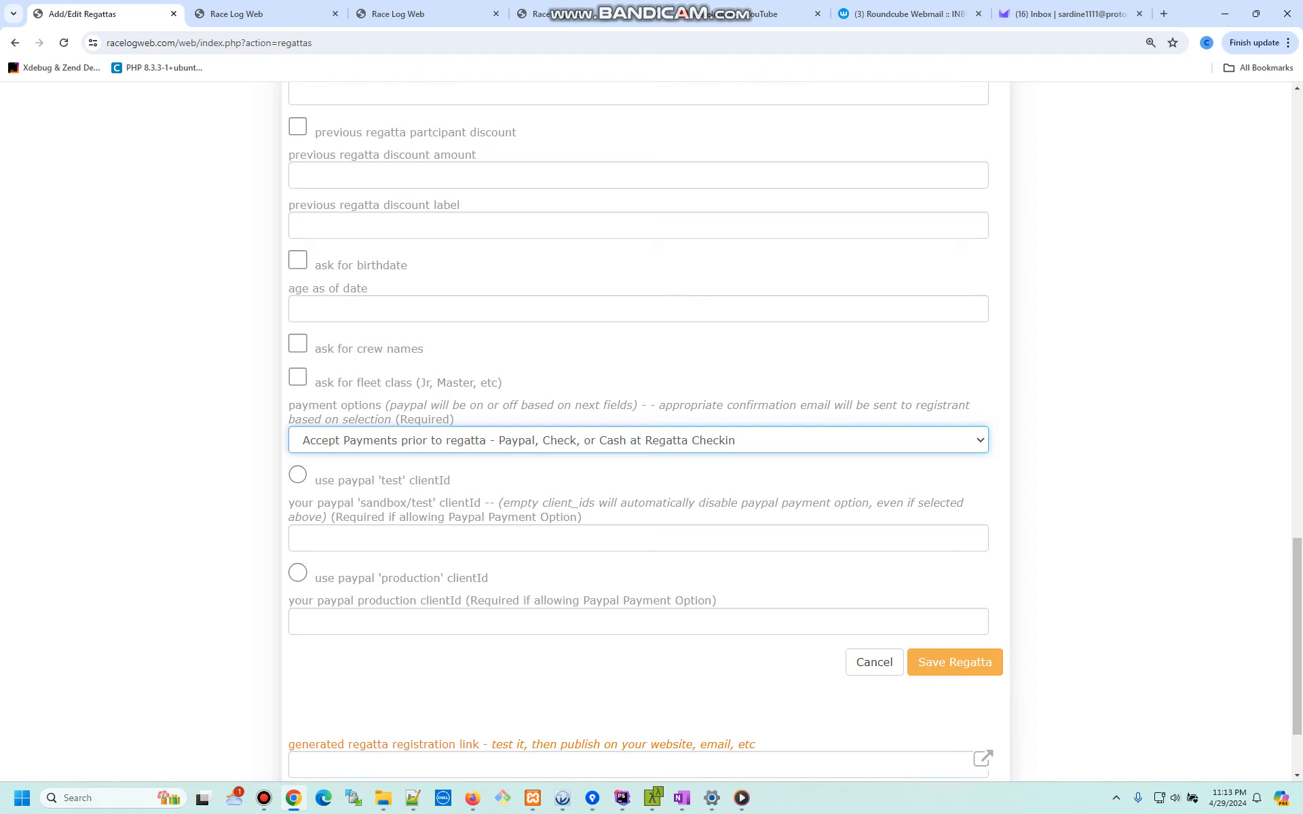
pyautogui.hotkey('alt', 'Tab')
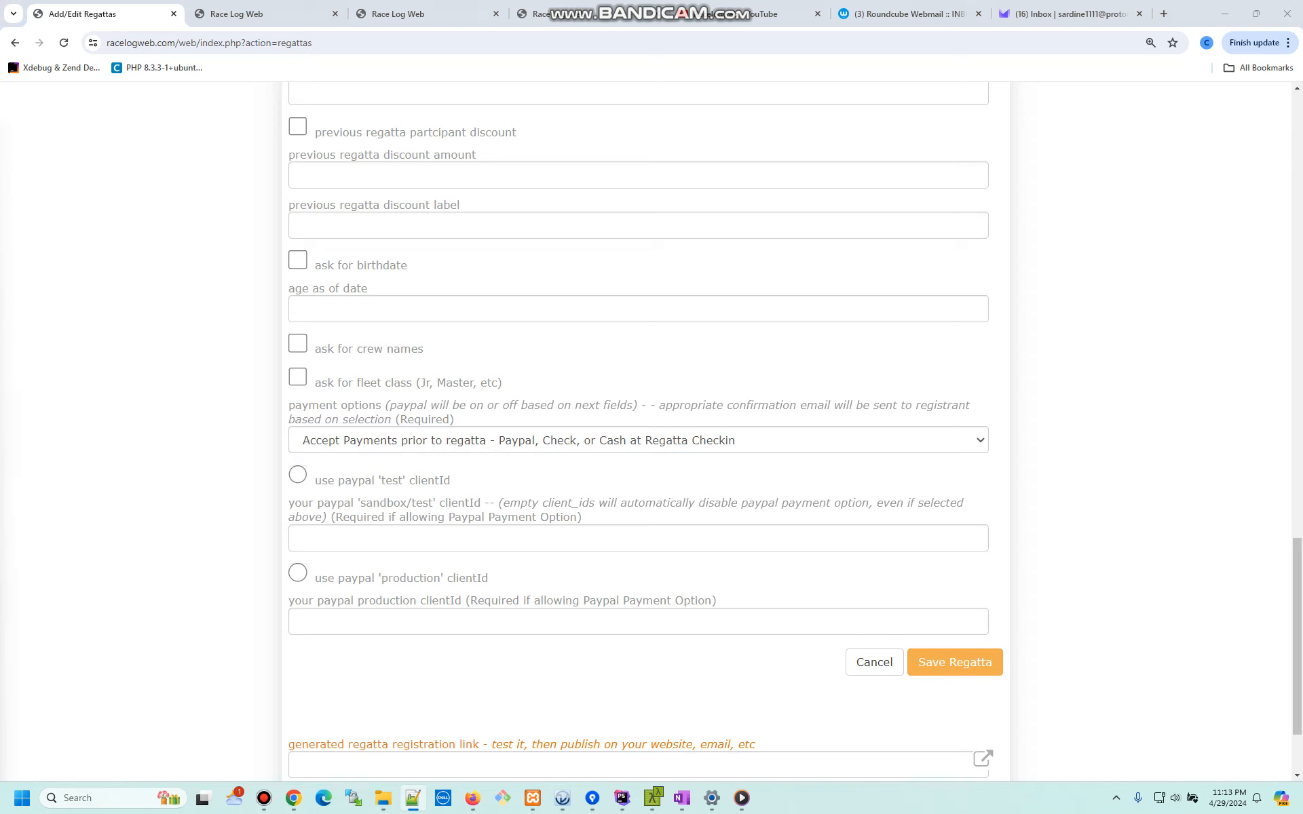
pyautogui.click(407, 538)
pyautogui.press('Down')
pyautogui.press('Return')
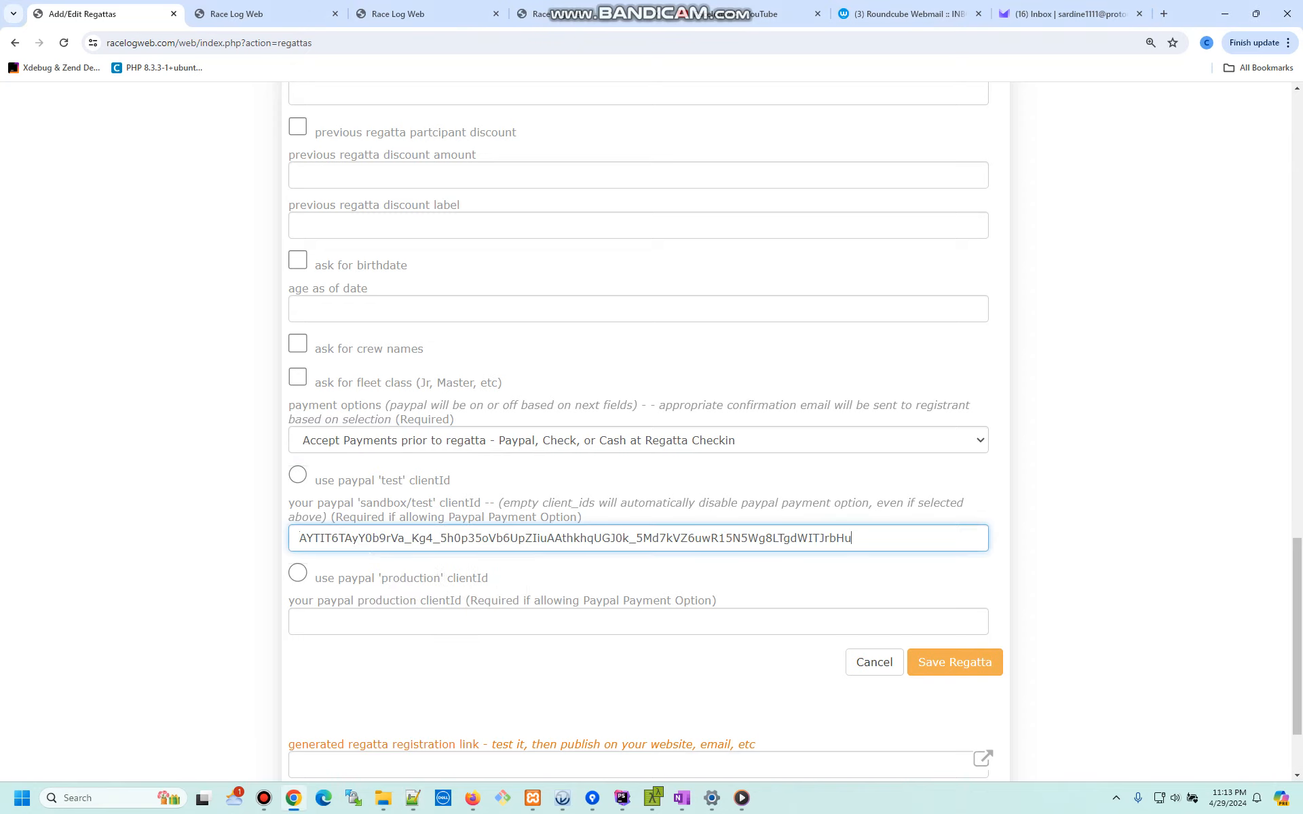
# - Paste the production client ID, make the test client ID active, and save Regatta One
pyautogui.hotkey('alt', 'Tab')
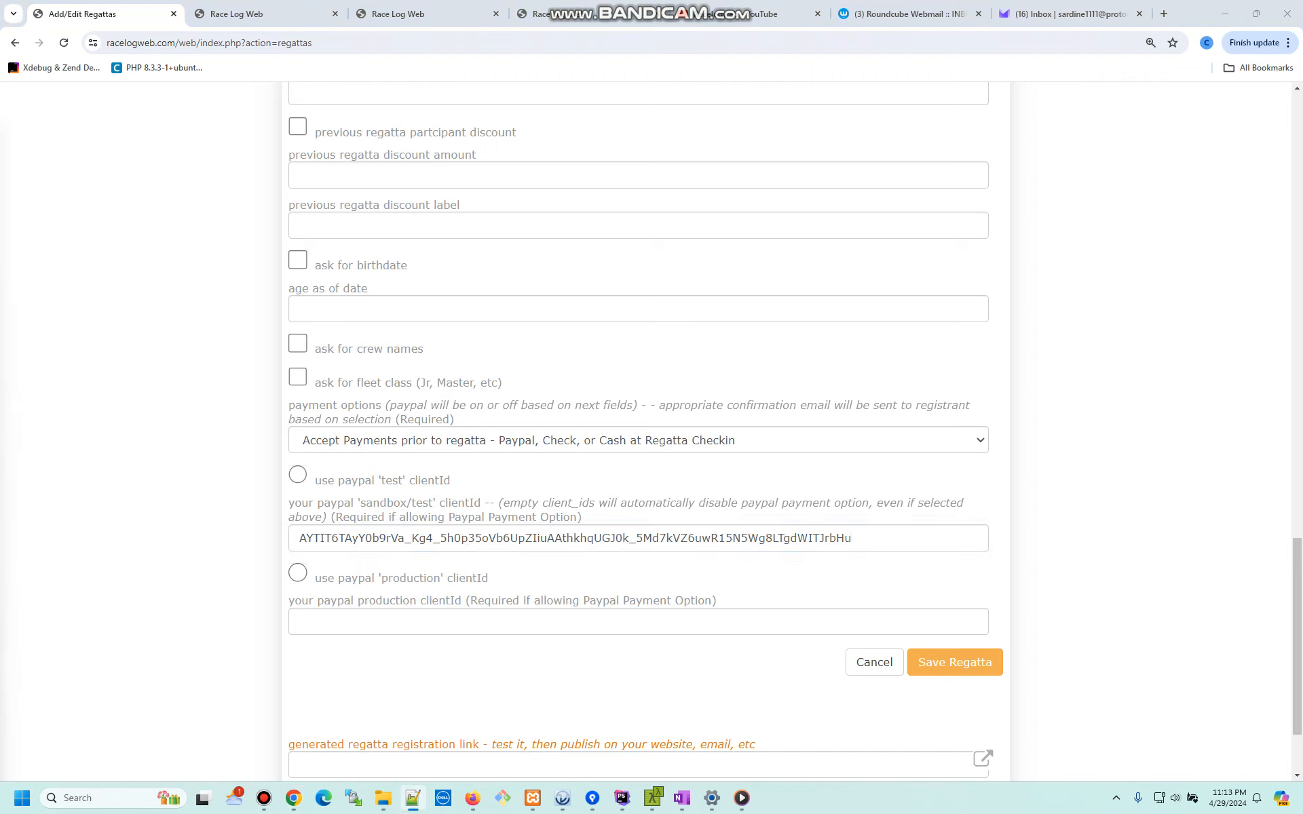
pyautogui.hotkey('alt', 'Tab')
pyautogui.click(638, 622)
pyautogui.click(297, 475)
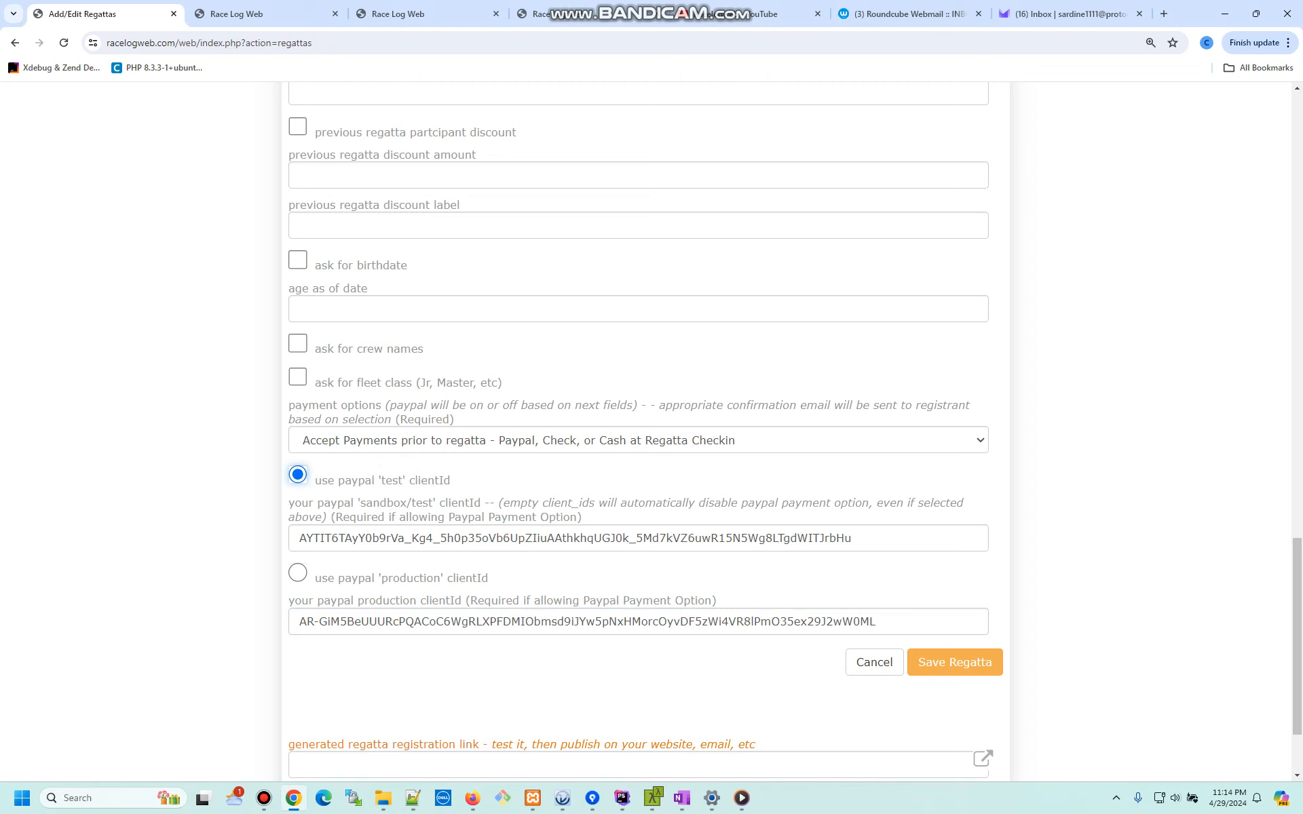
pyautogui.click(955, 662)
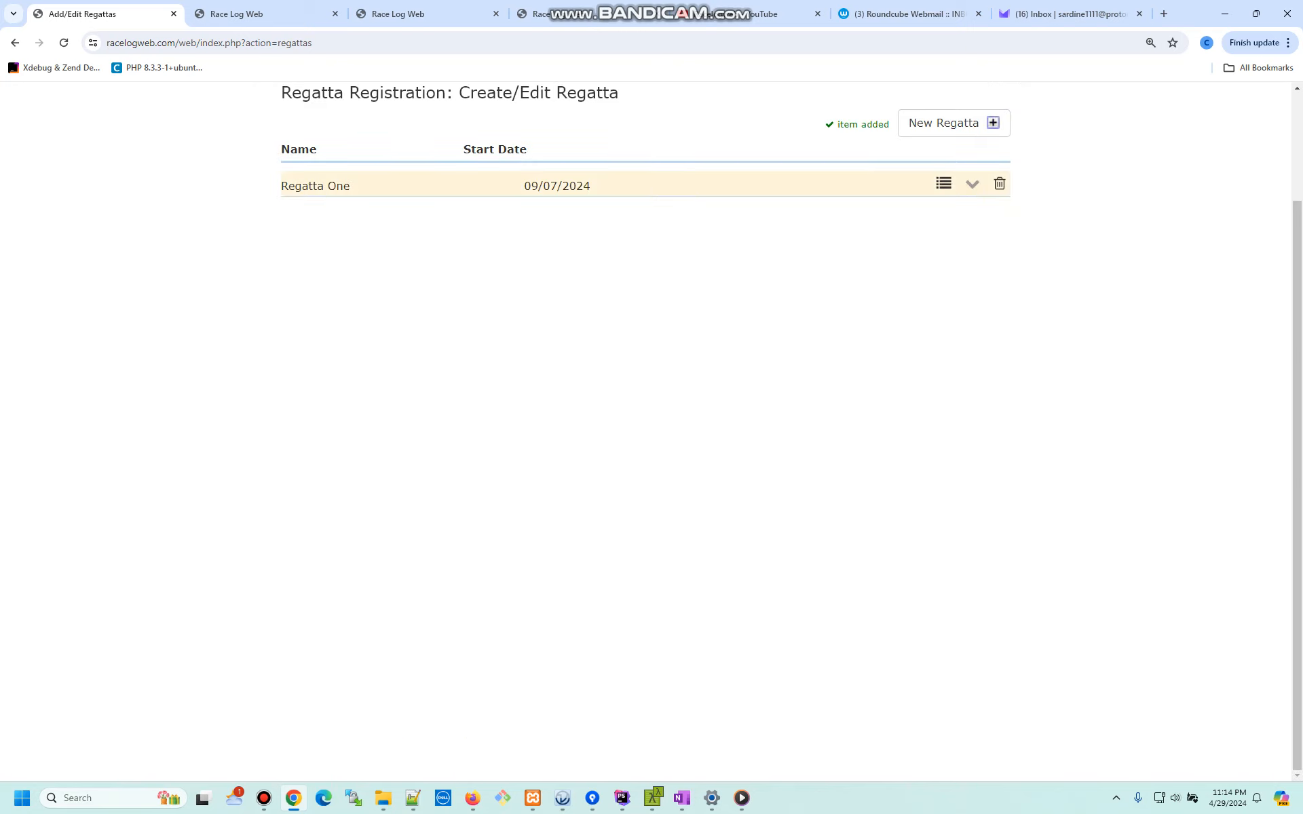
pyautogui.click(972, 183)
pyautogui.scroll(-15, 638, 434)
pyautogui.scroll(-4, 638, 434)
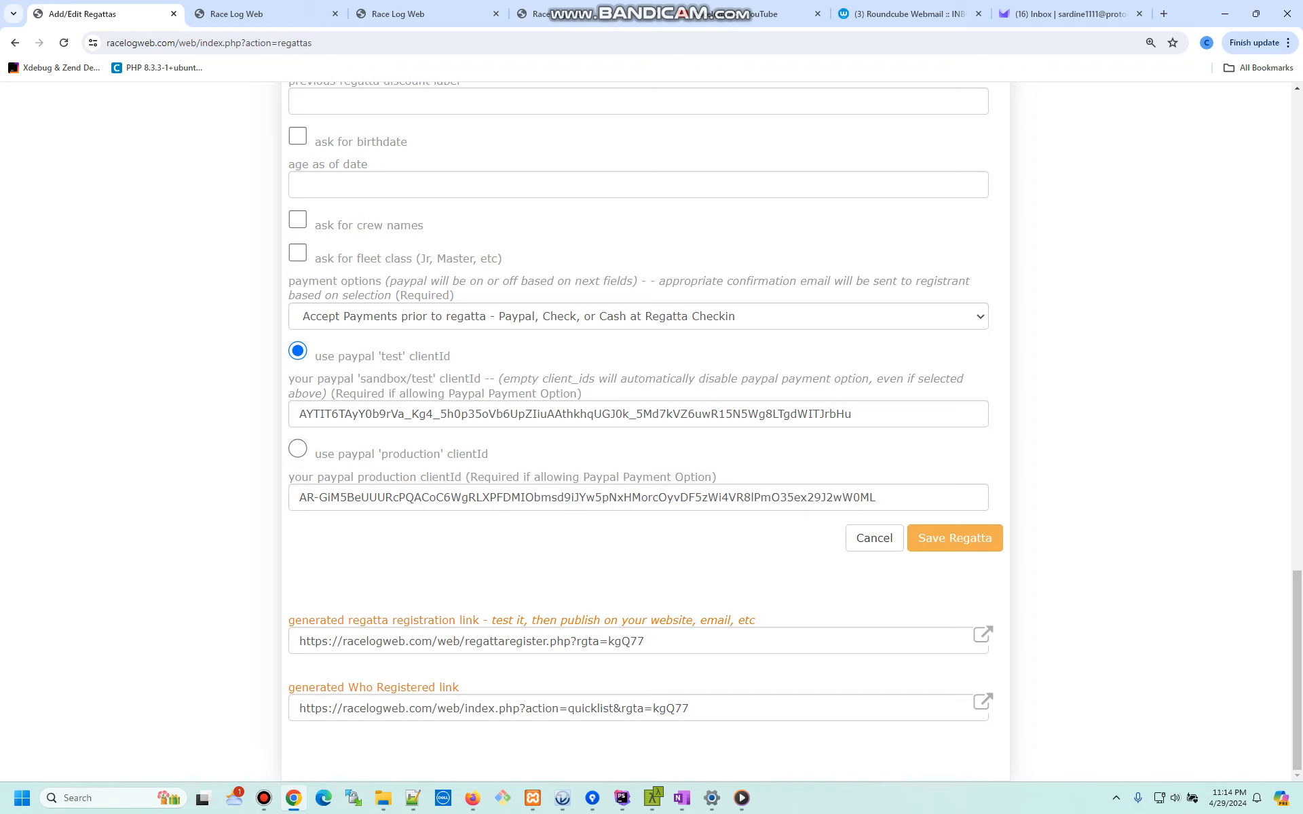
pyautogui.tripleClick(472, 641)
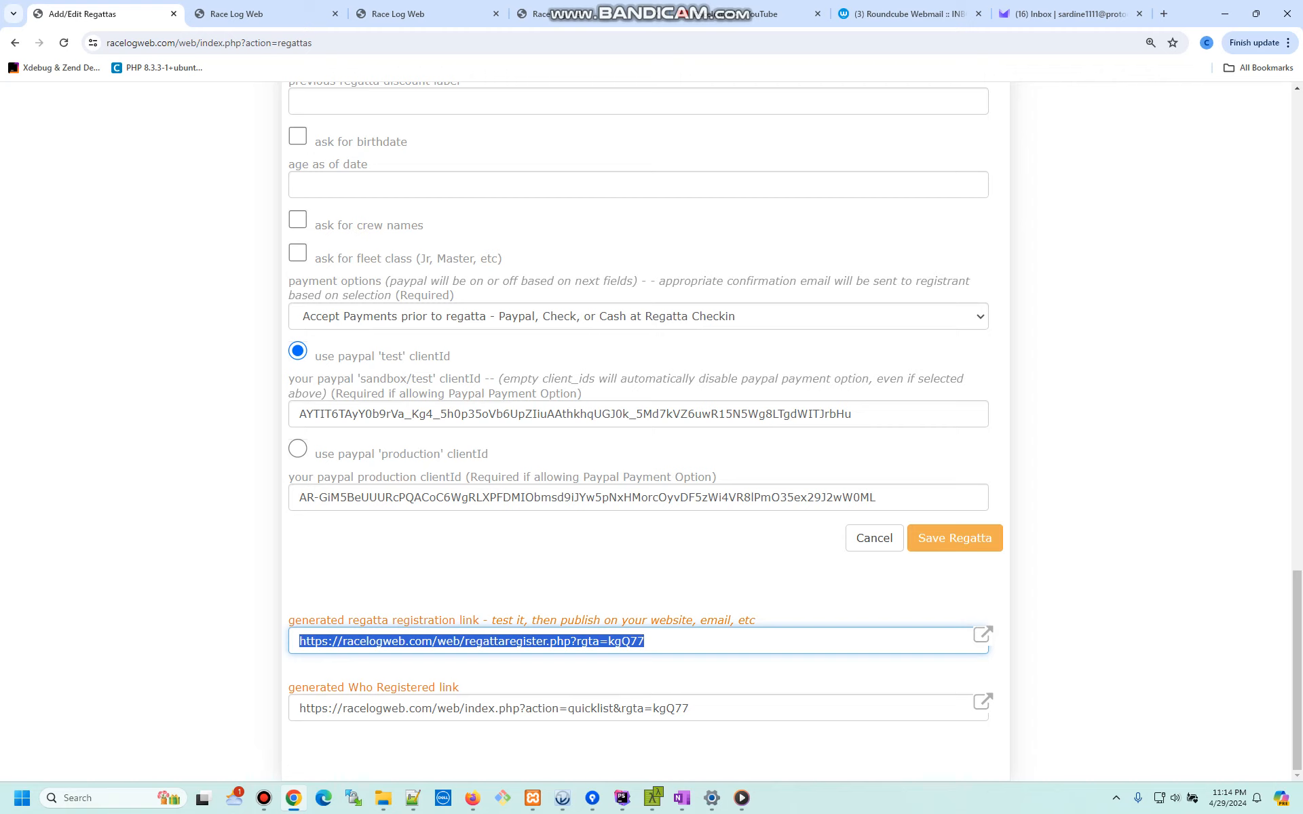
pyautogui.scroll(20, 638, 435)
pyautogui.scroll(-10, 638, 435)
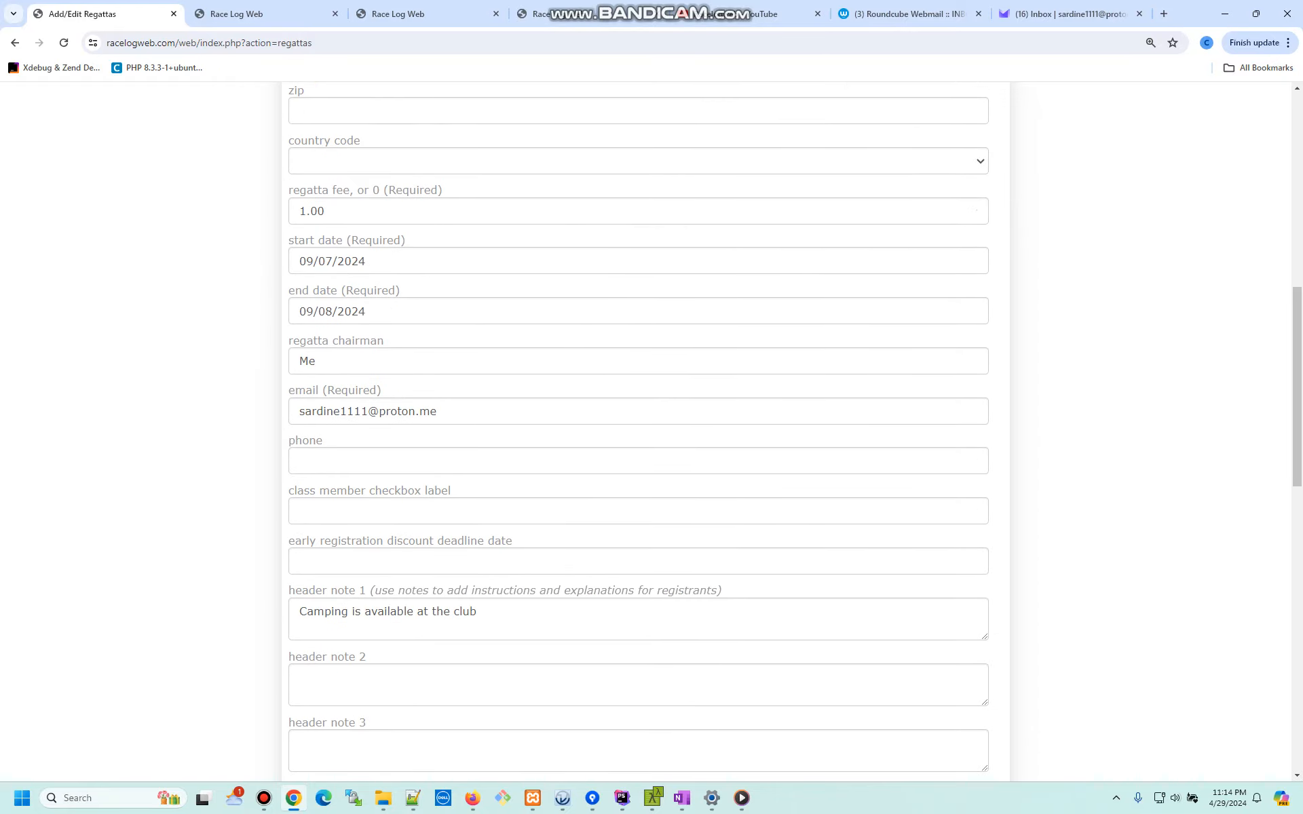
pyautogui.scroll(-12, 638, 434)
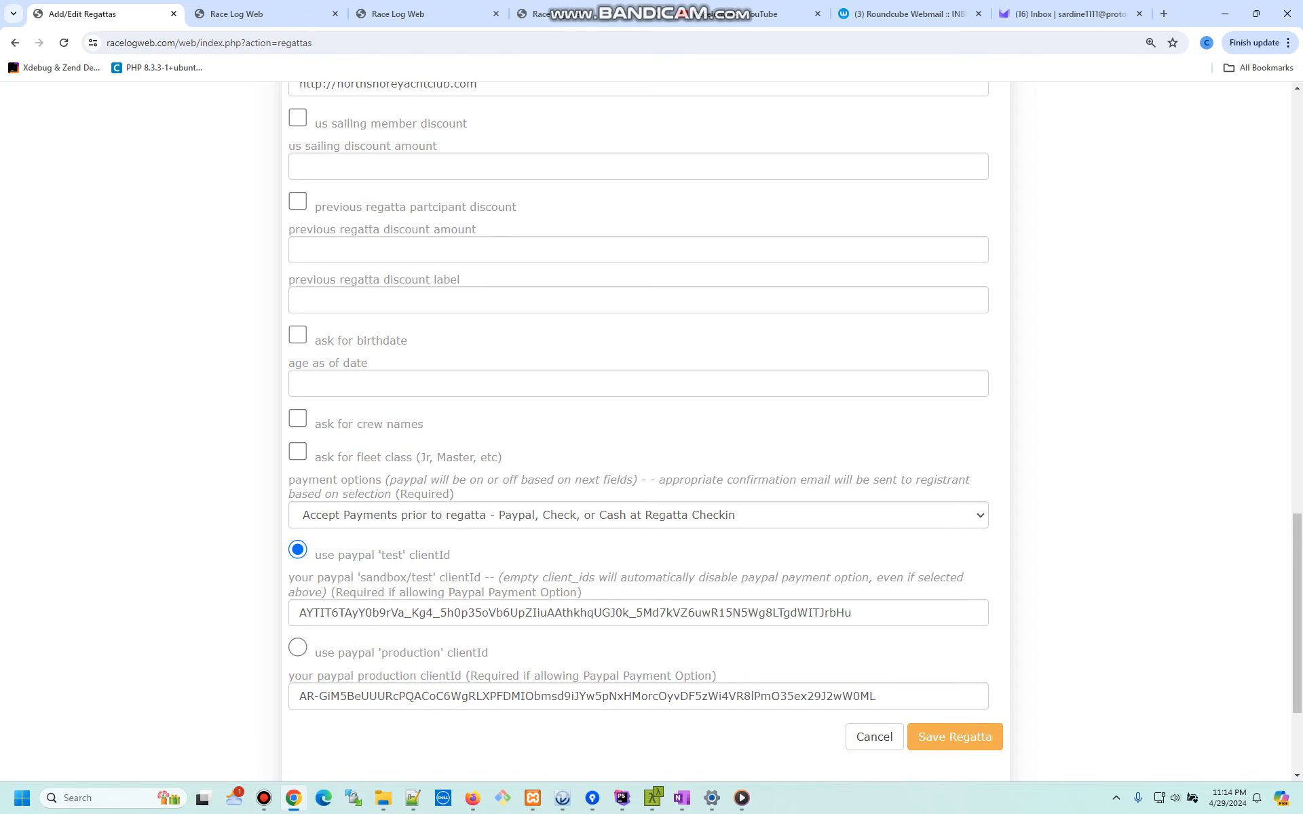
pyautogui.scroll(2, 638, 435)
pyautogui.scroll(-5, 638, 434)
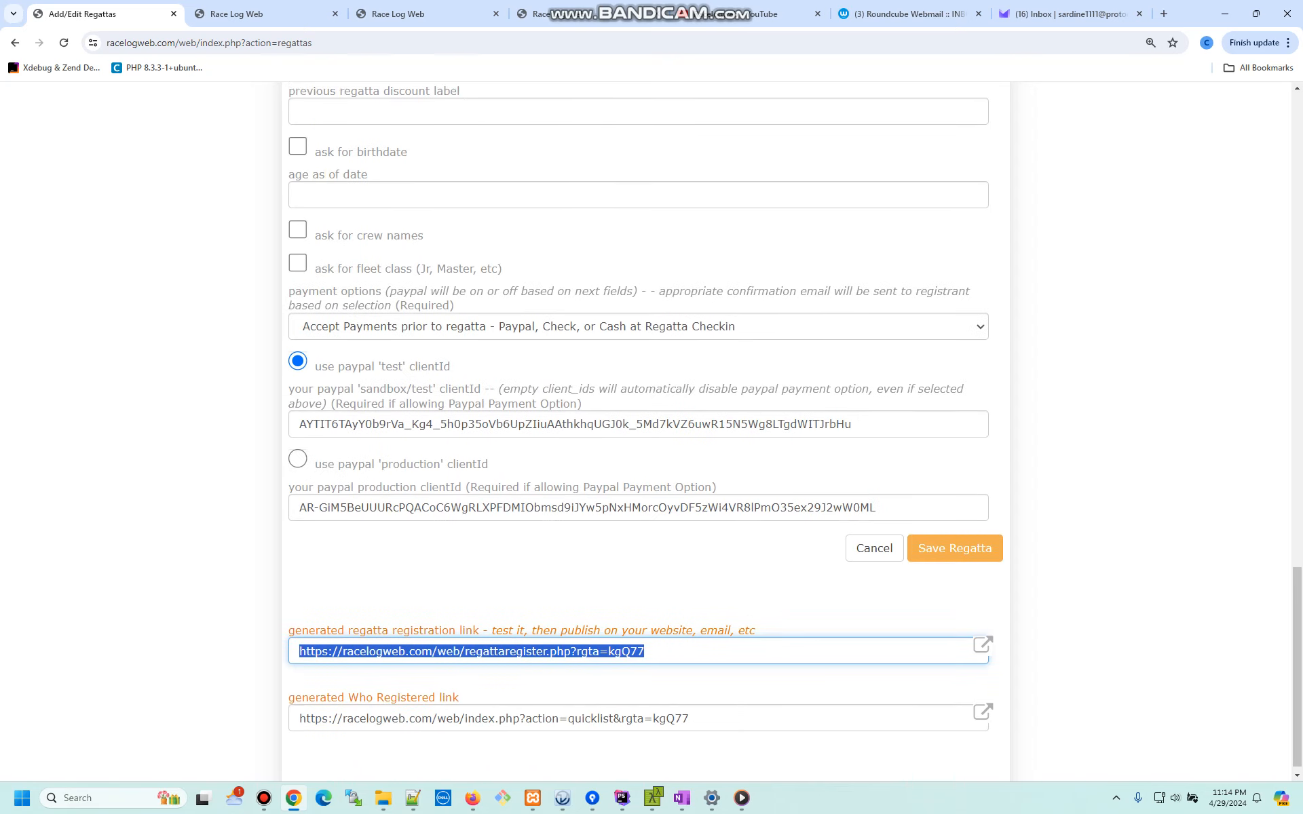
pyautogui.moveTo(662, 641); pyautogui.dragTo(298, 642)
pyautogui.hotkey('ctrl', 'c')
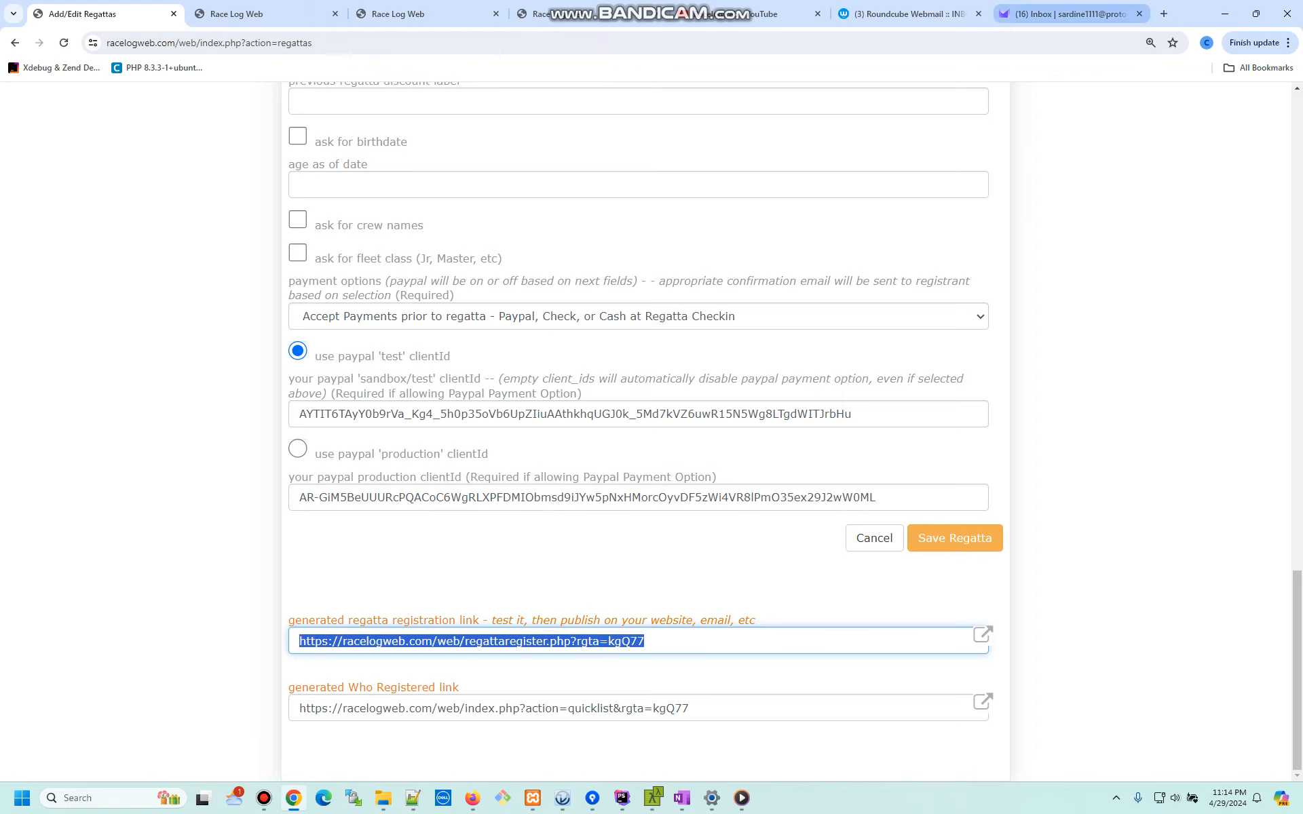
pyautogui.click(1164, 14)
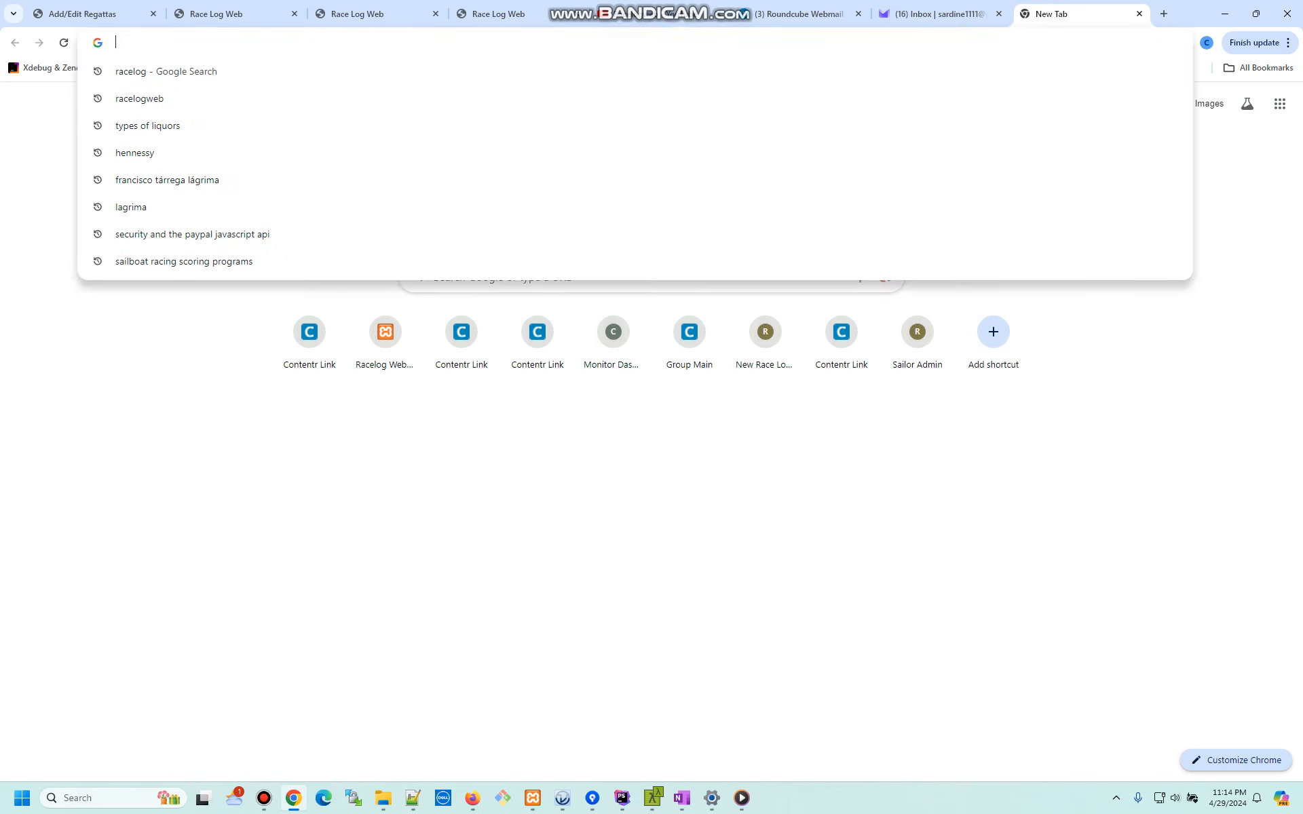
# - Load the Regatta One registration page from the copied link
pyautogui.hotkey('ctrl', 'v')
pyautogui.press('Return')
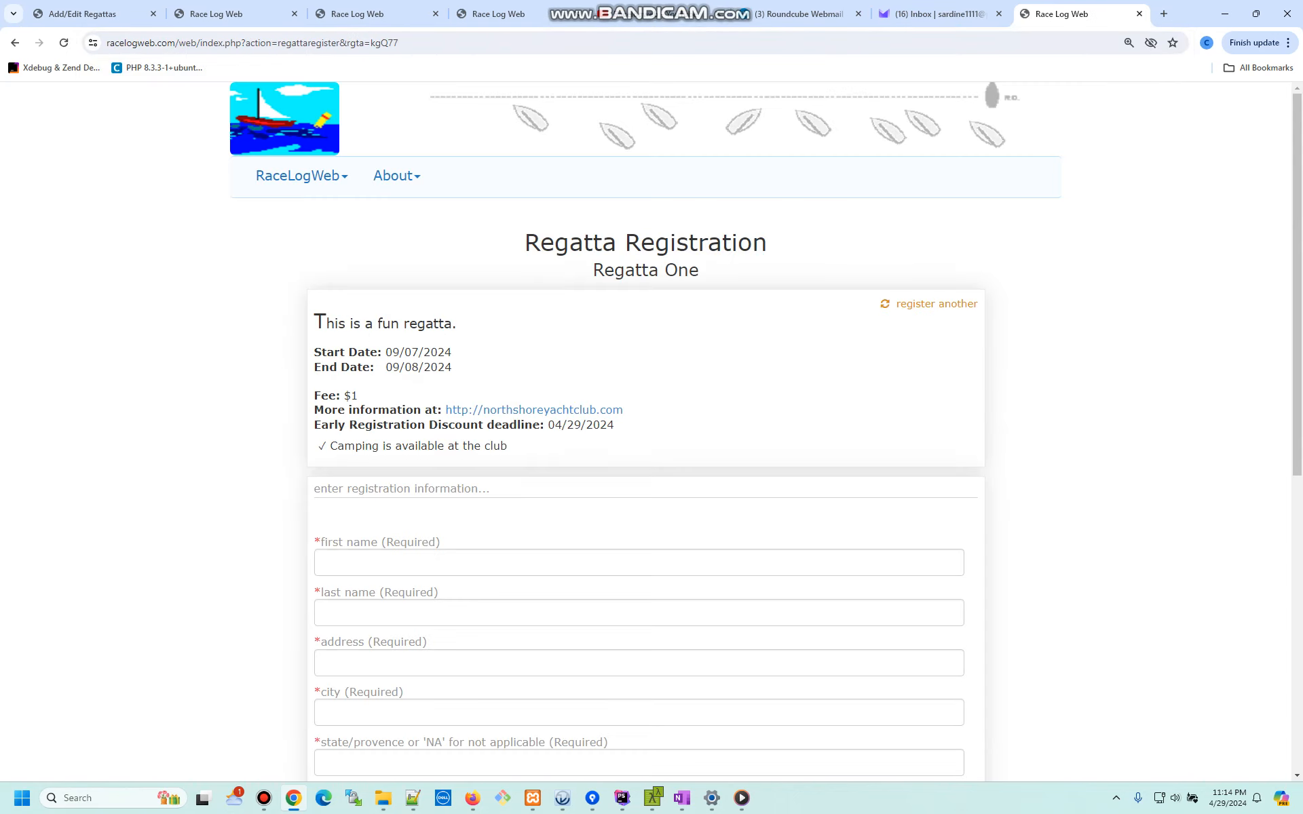
pyautogui.scroll(-3, 652, 434)
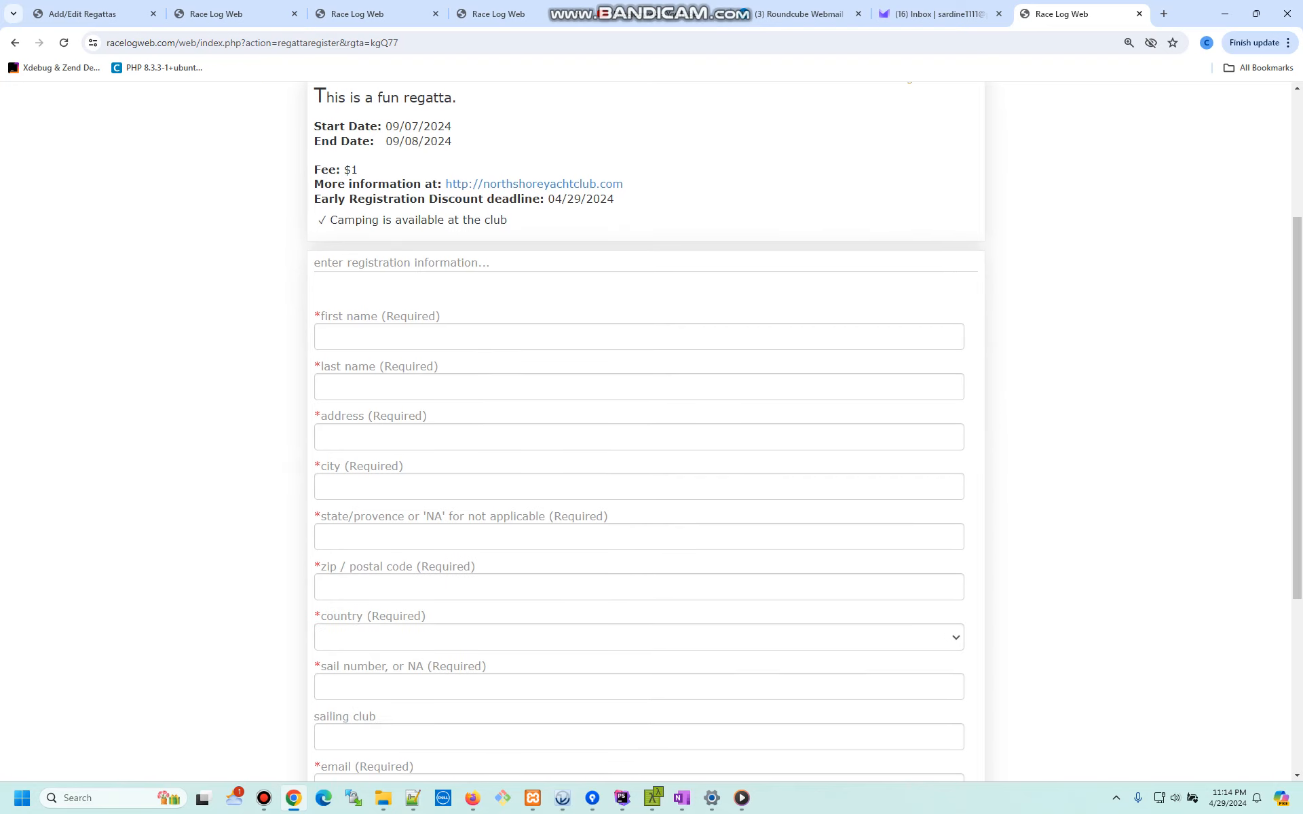
pyautogui.scroll(3, 651, 435)
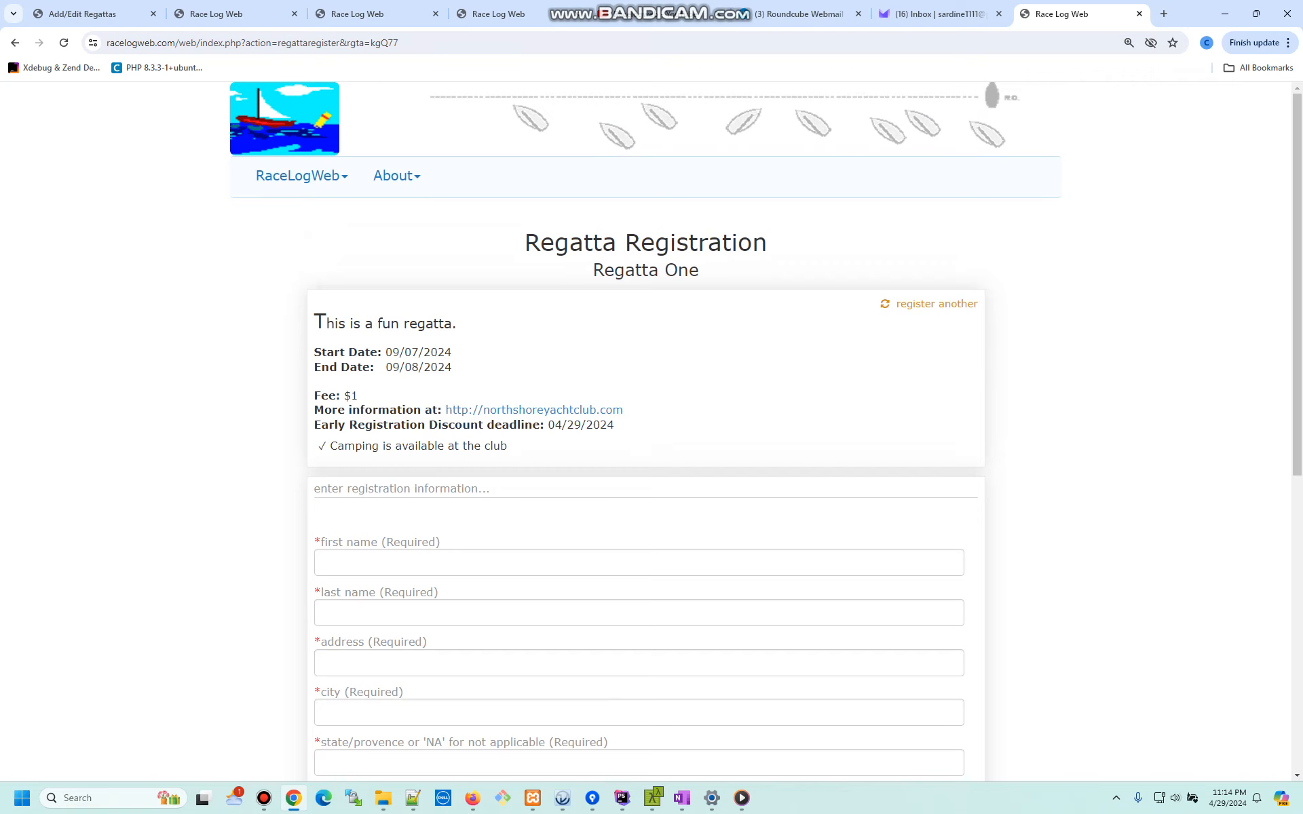
# - Enter the racer's first and last name, street address, city, state and zip code
pyautogui.click(639, 563)
pyautogui.scroll(-3, 638, 562)
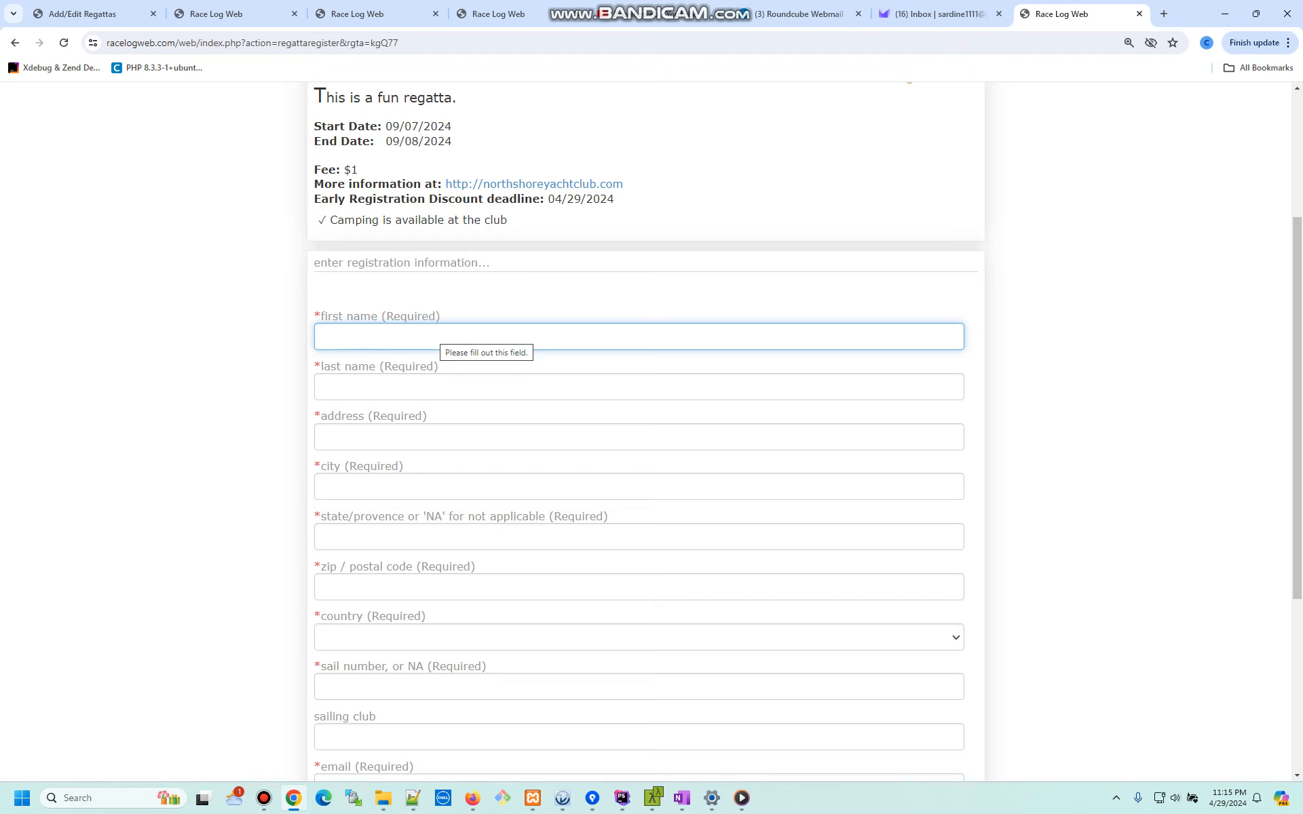
pyautogui.write('Me')
pyautogui.press('Tab')
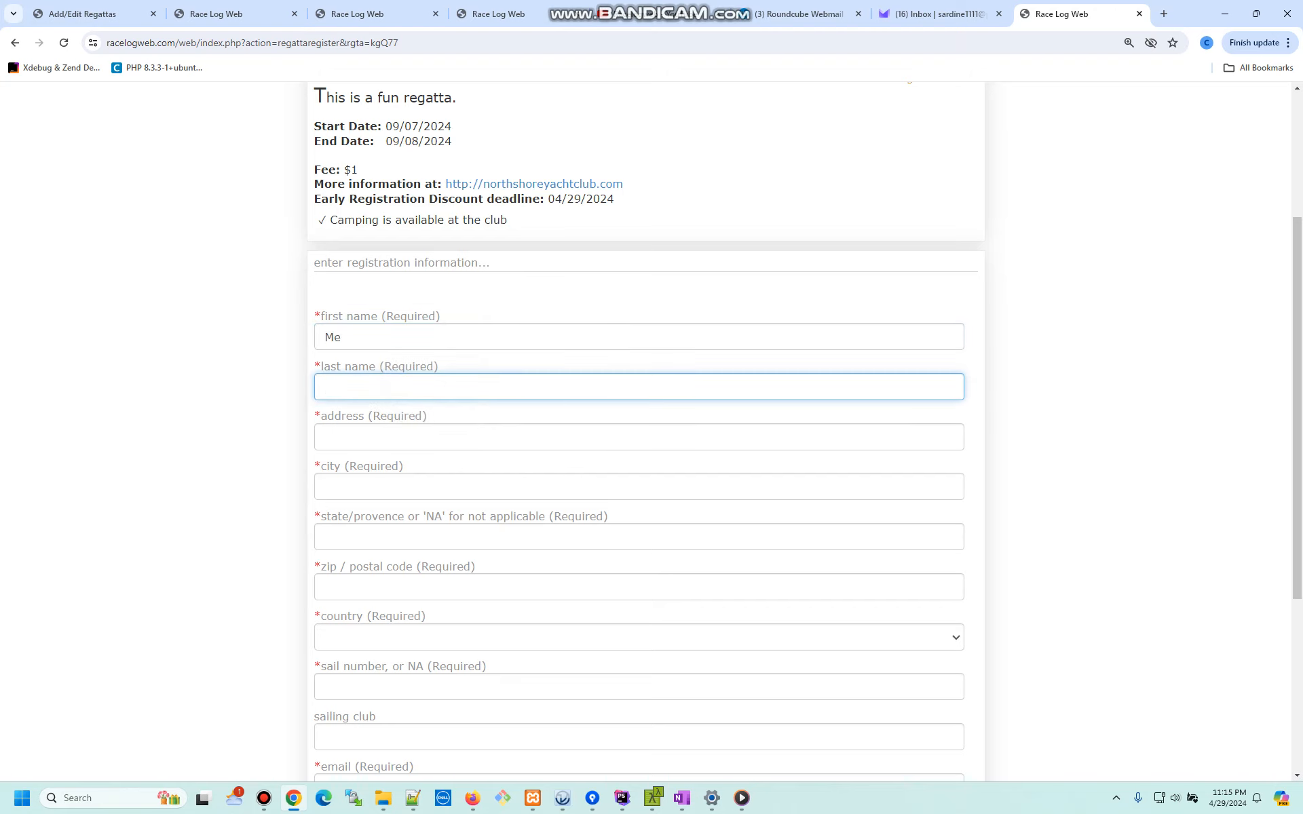
pyautogui.write('Be')
pyautogui.press('Tab')
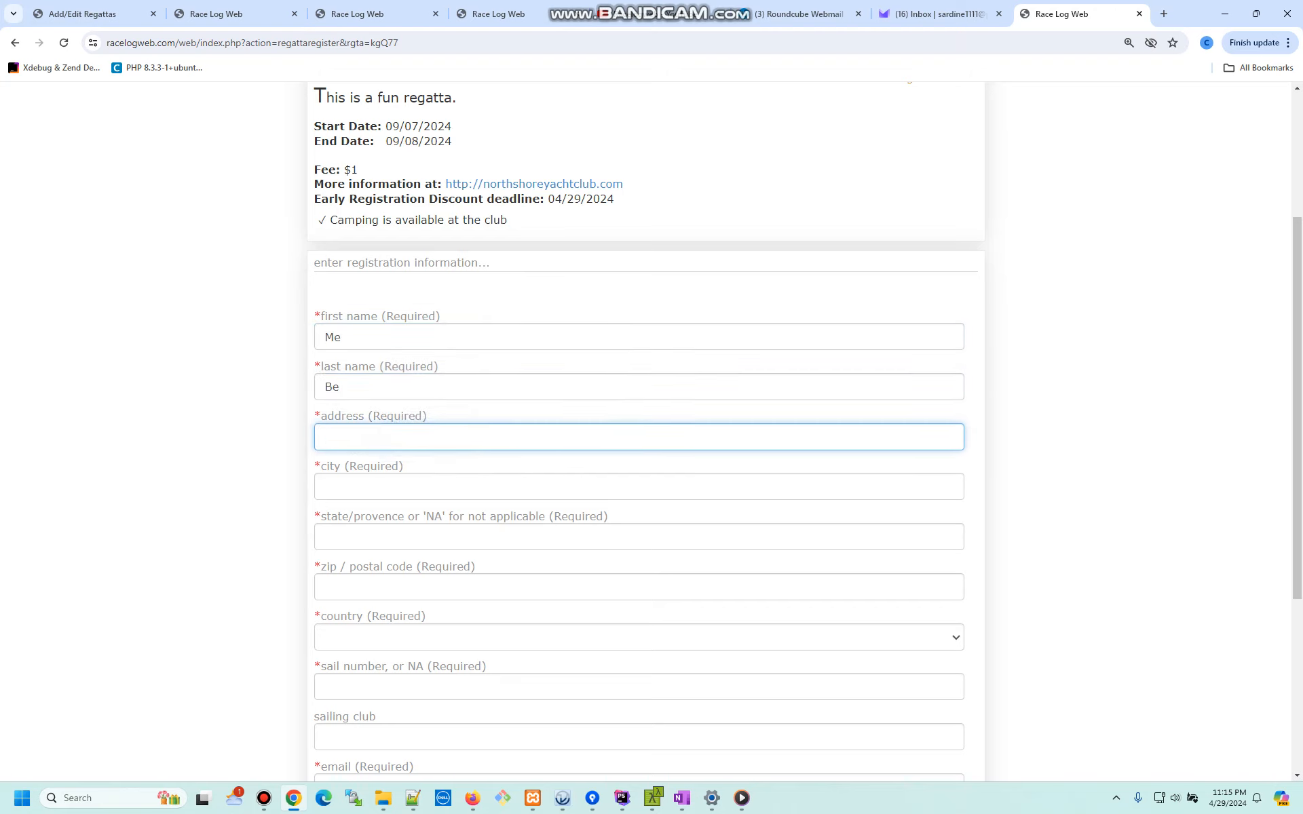
pyautogui.write('123 main')
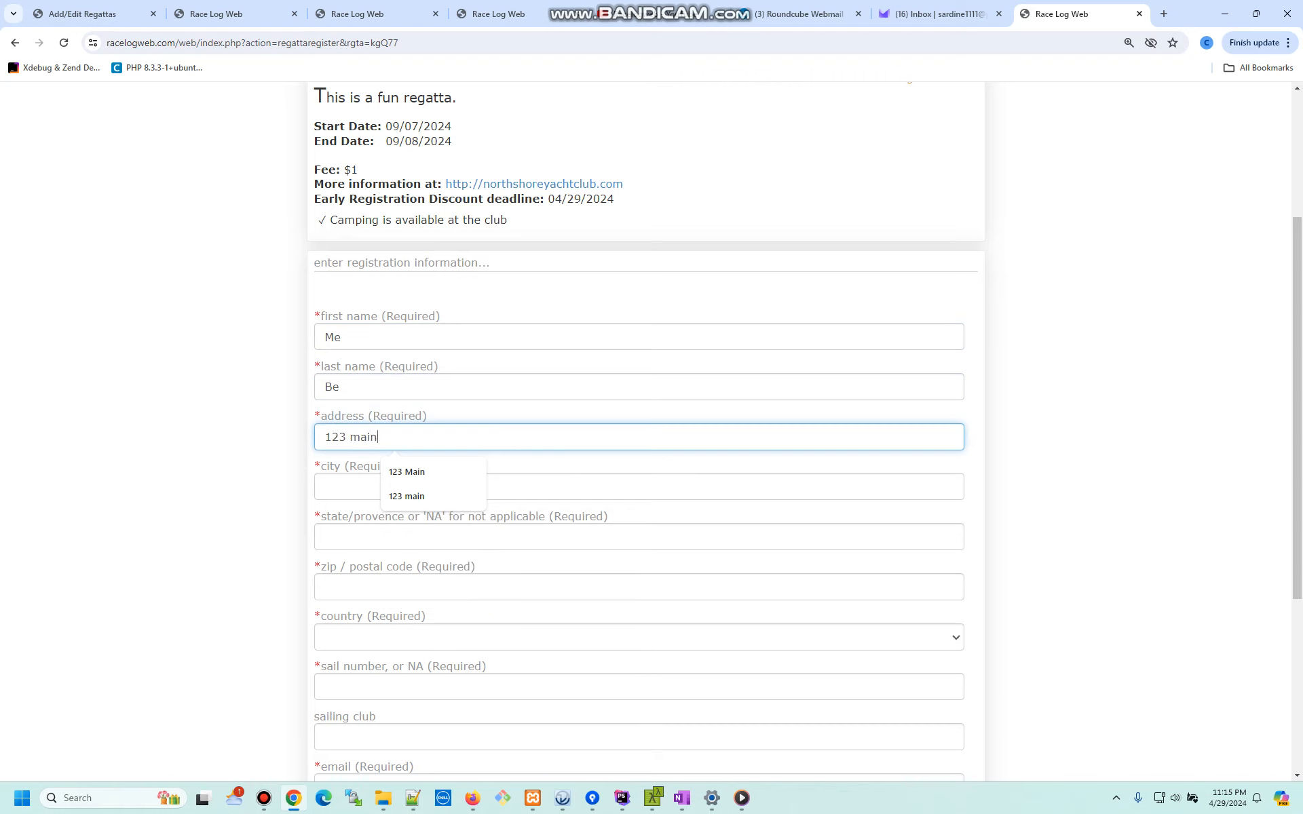
pyautogui.press('Tab')
pyautogui.write('city')
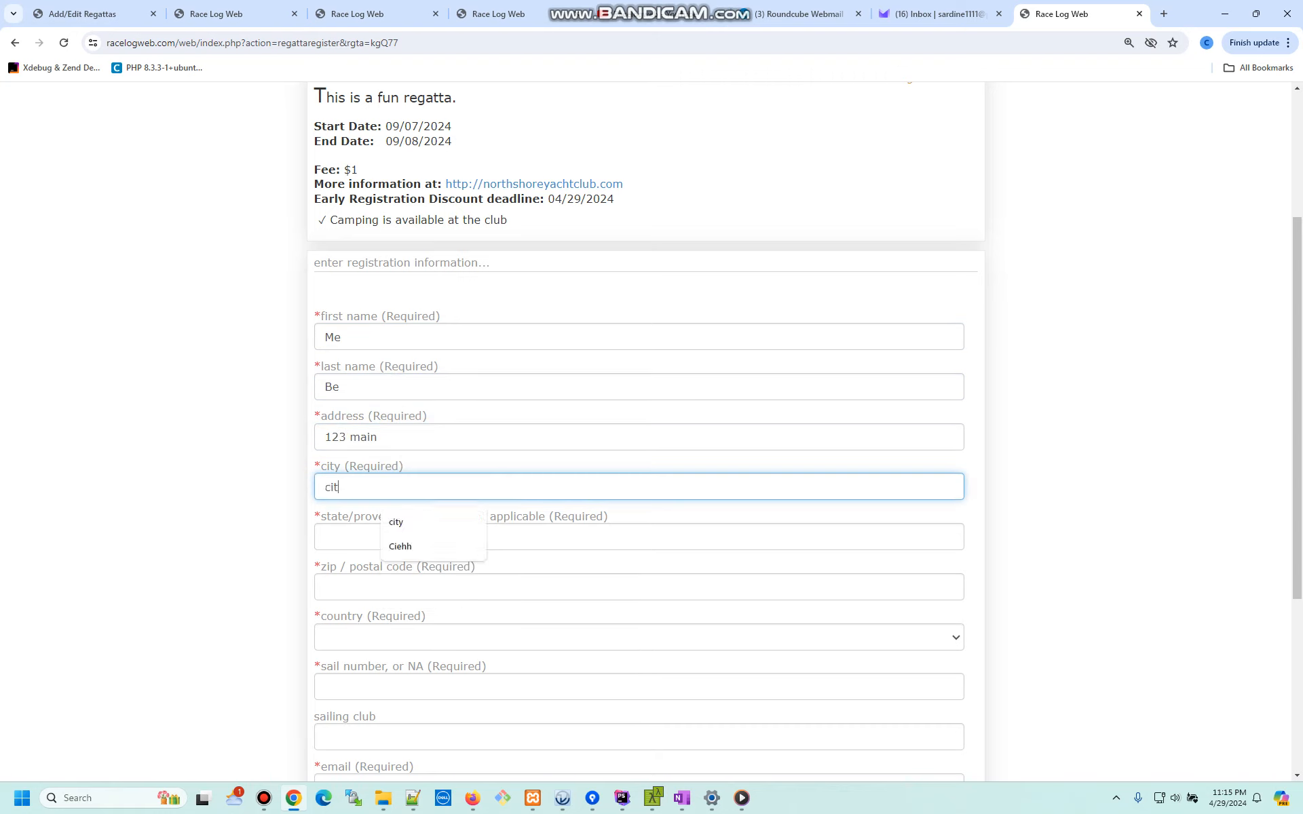
pyautogui.press('Tab')
pyautogui.write('IL')
pyautogui.press('Tab')
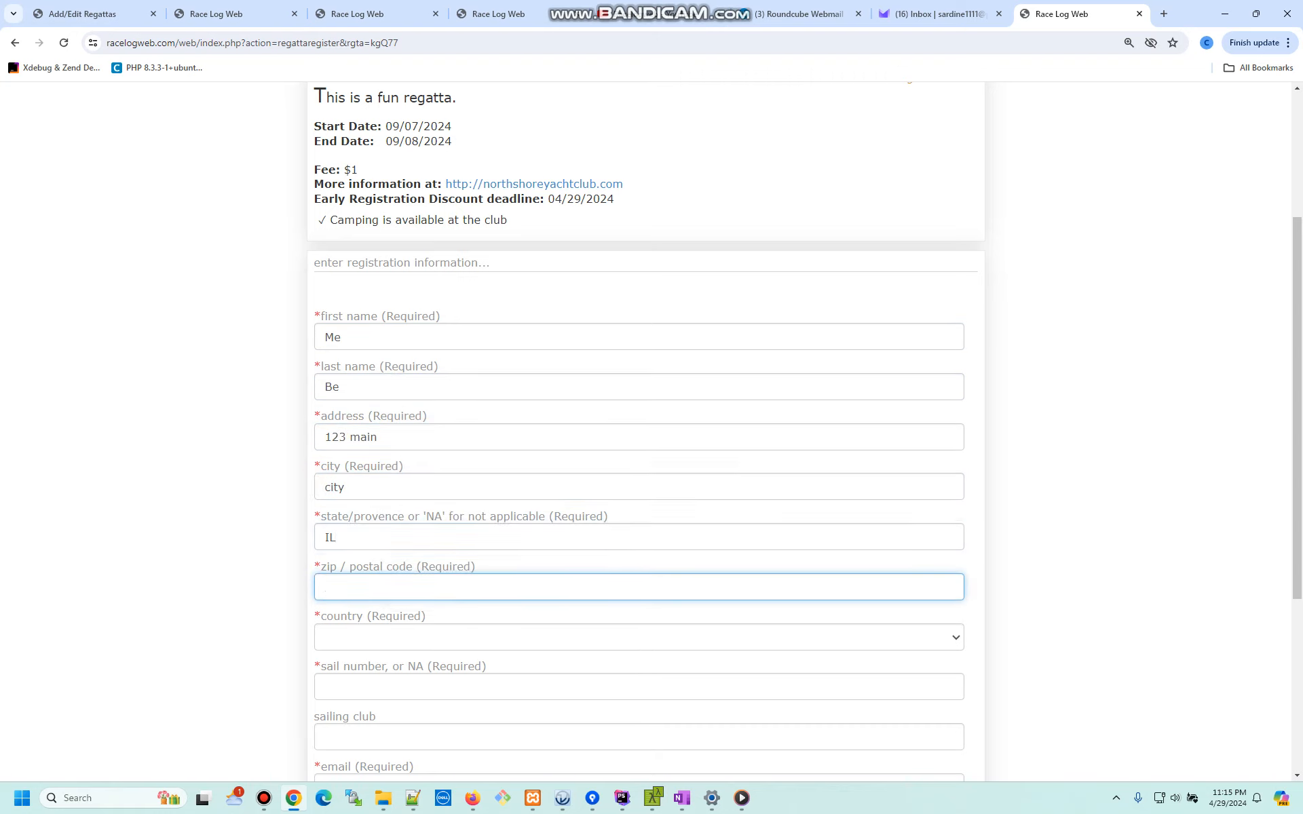
pyautogui.write('666')
pyautogui.press('Tab')
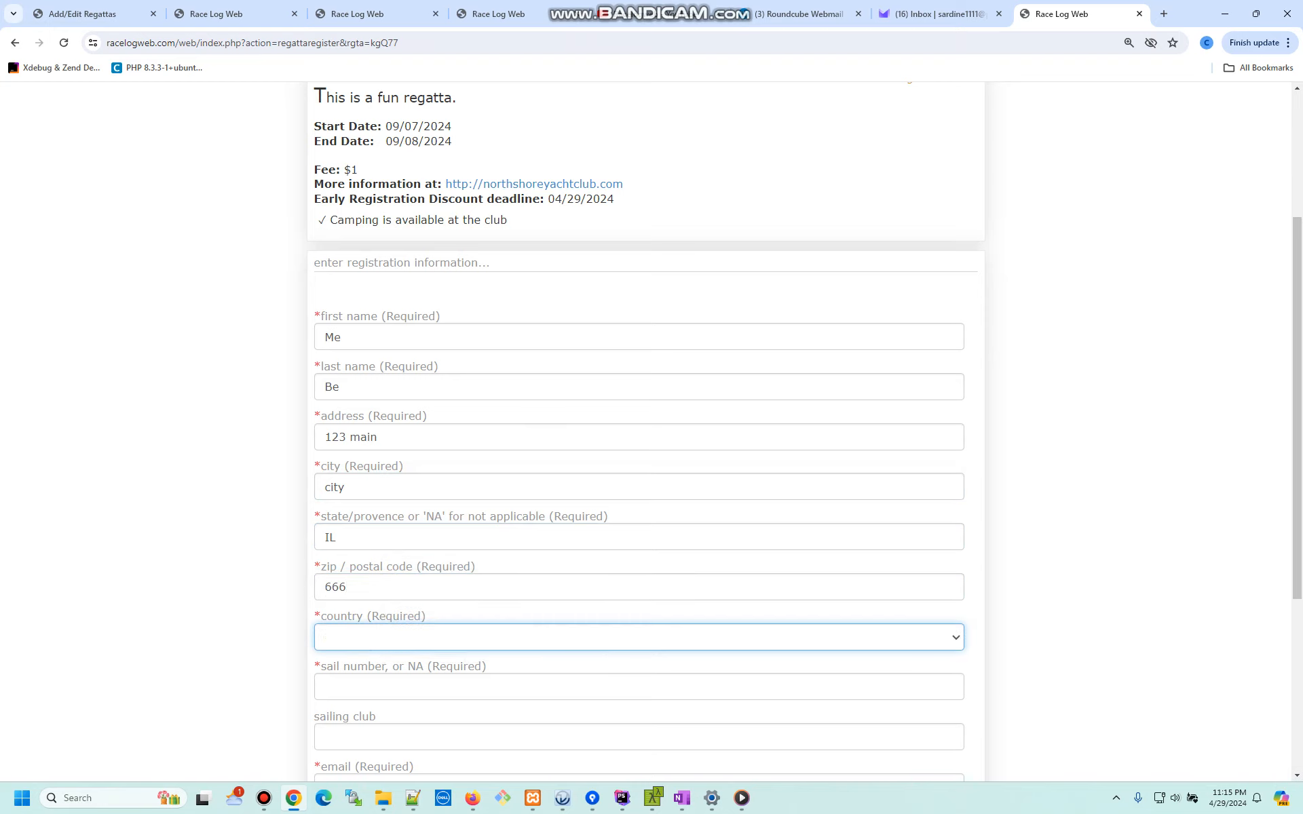
# - Set the country to USA, sail number 121212, and fill in the e-mail from the saved suggestion
pyautogui.click(639, 637)
pyautogui.click(476, 369)
pyautogui.scroll(-3, 639, 461)
pyautogui.click(638, 460)
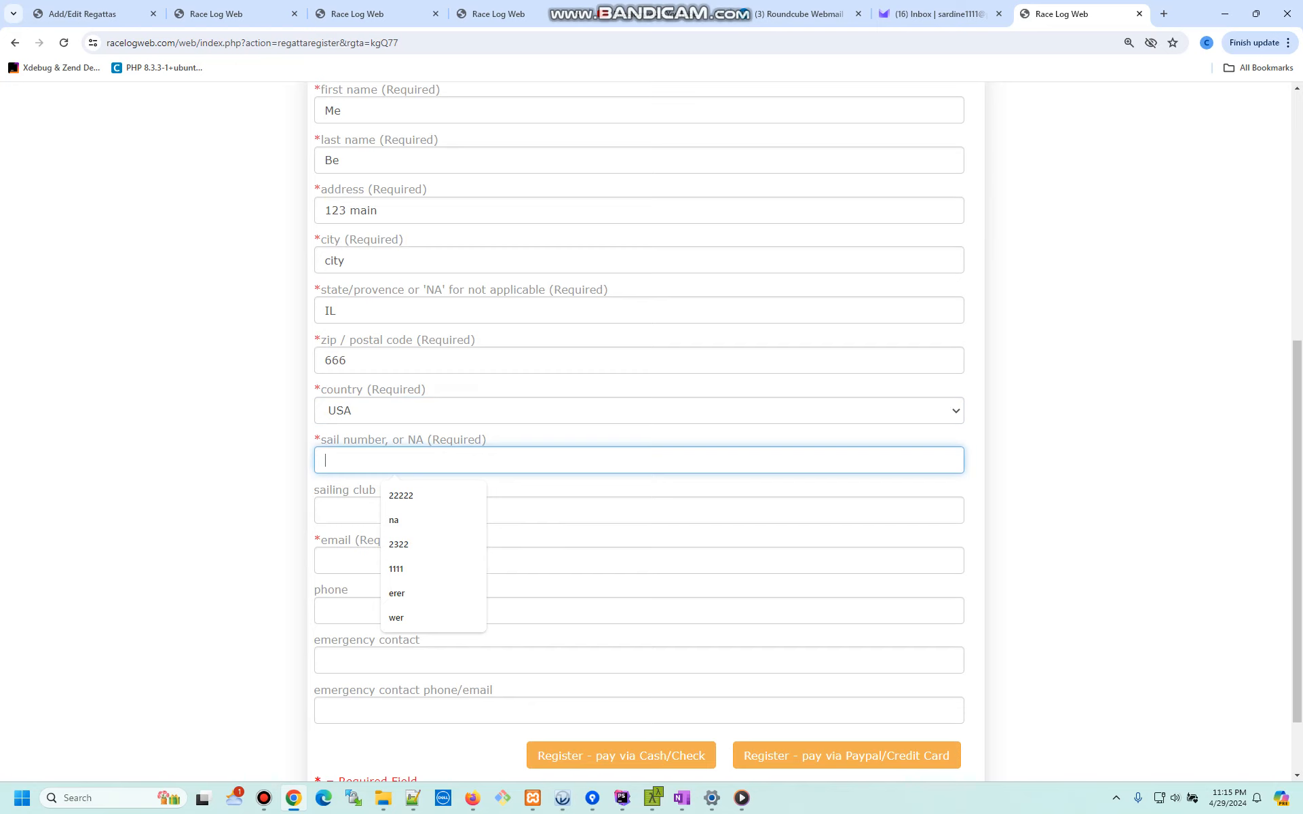
pyautogui.write('121212')
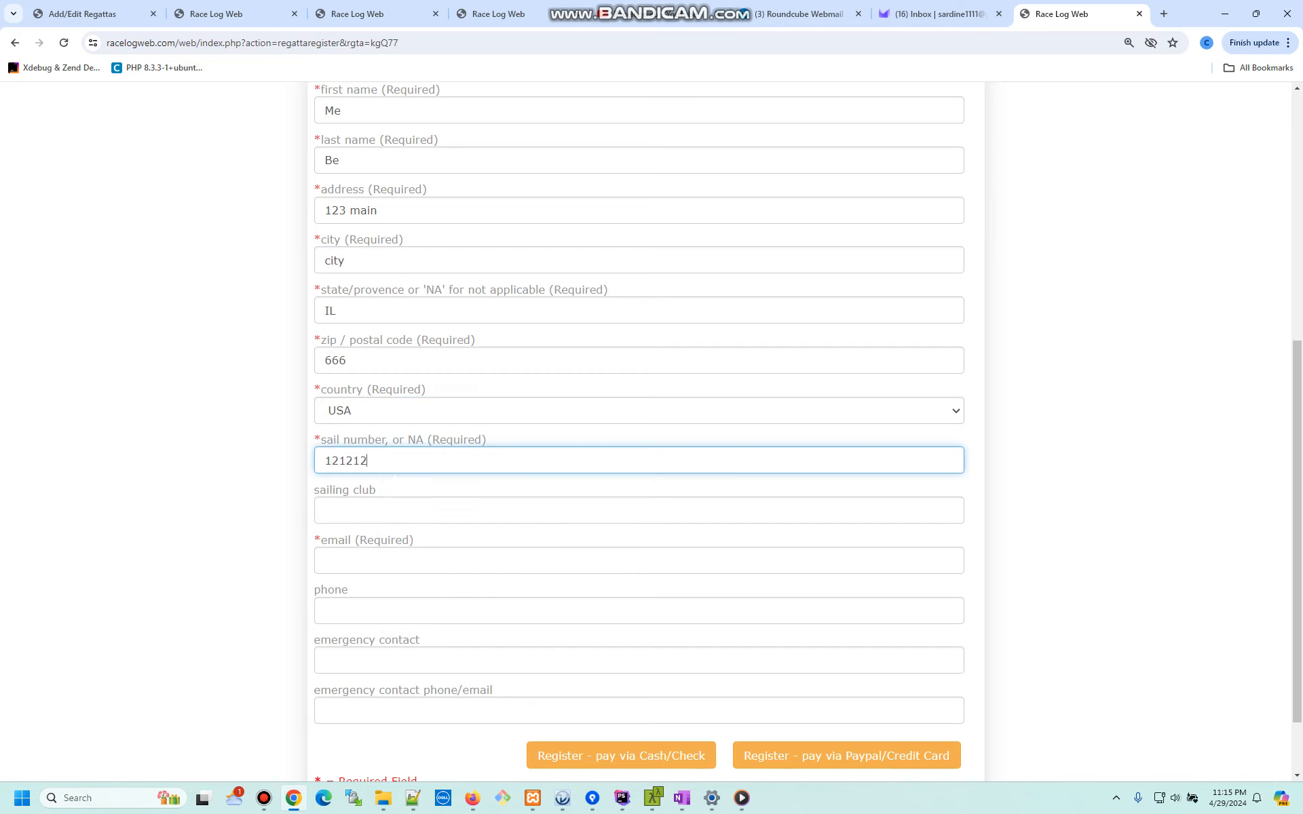
pyautogui.press('Tab')
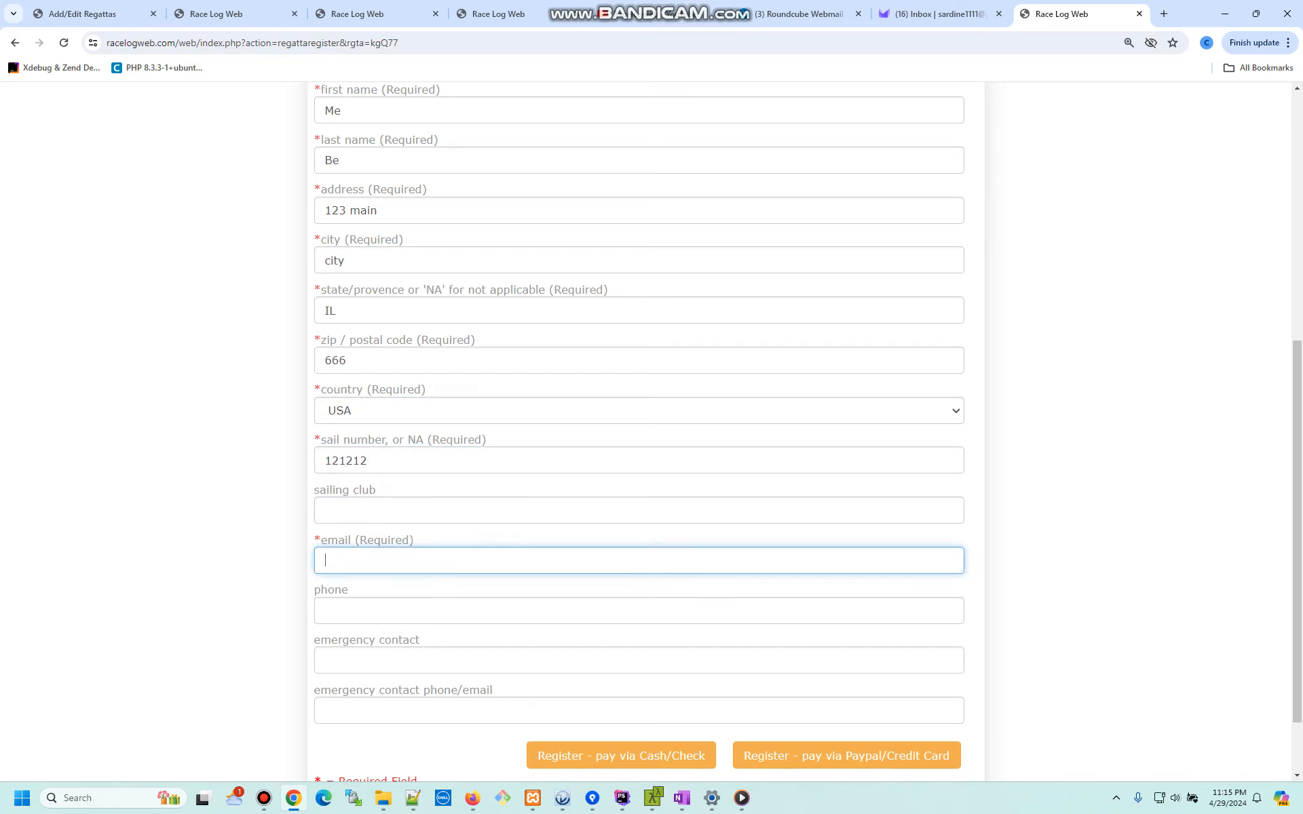
pyautogui.write('sar')
pyautogui.press('Down')
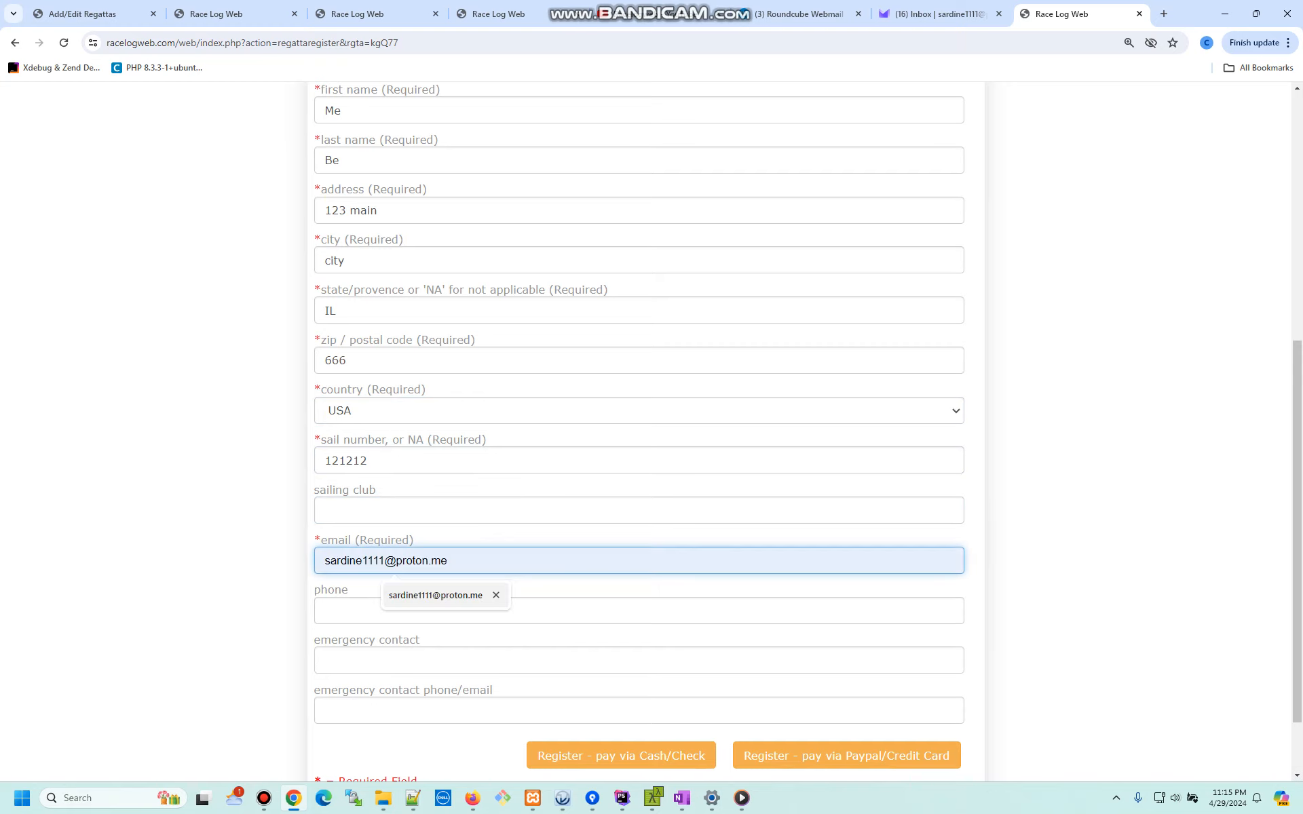
pyautogui.press('Return')
pyautogui.scroll(-2, 638, 435)
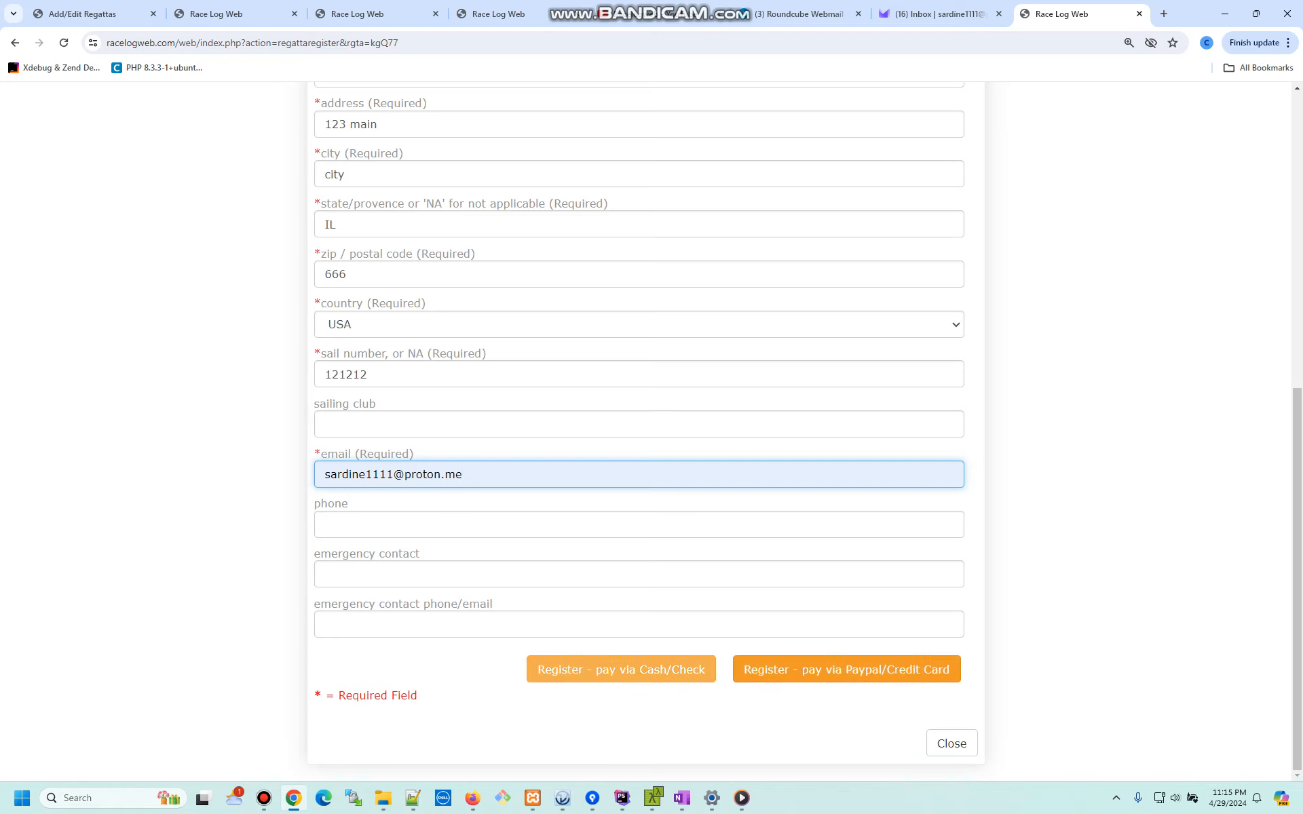
# - Submit the registration via PayPal and complete the $1 sandbox purchase
pyautogui.click(846, 669)
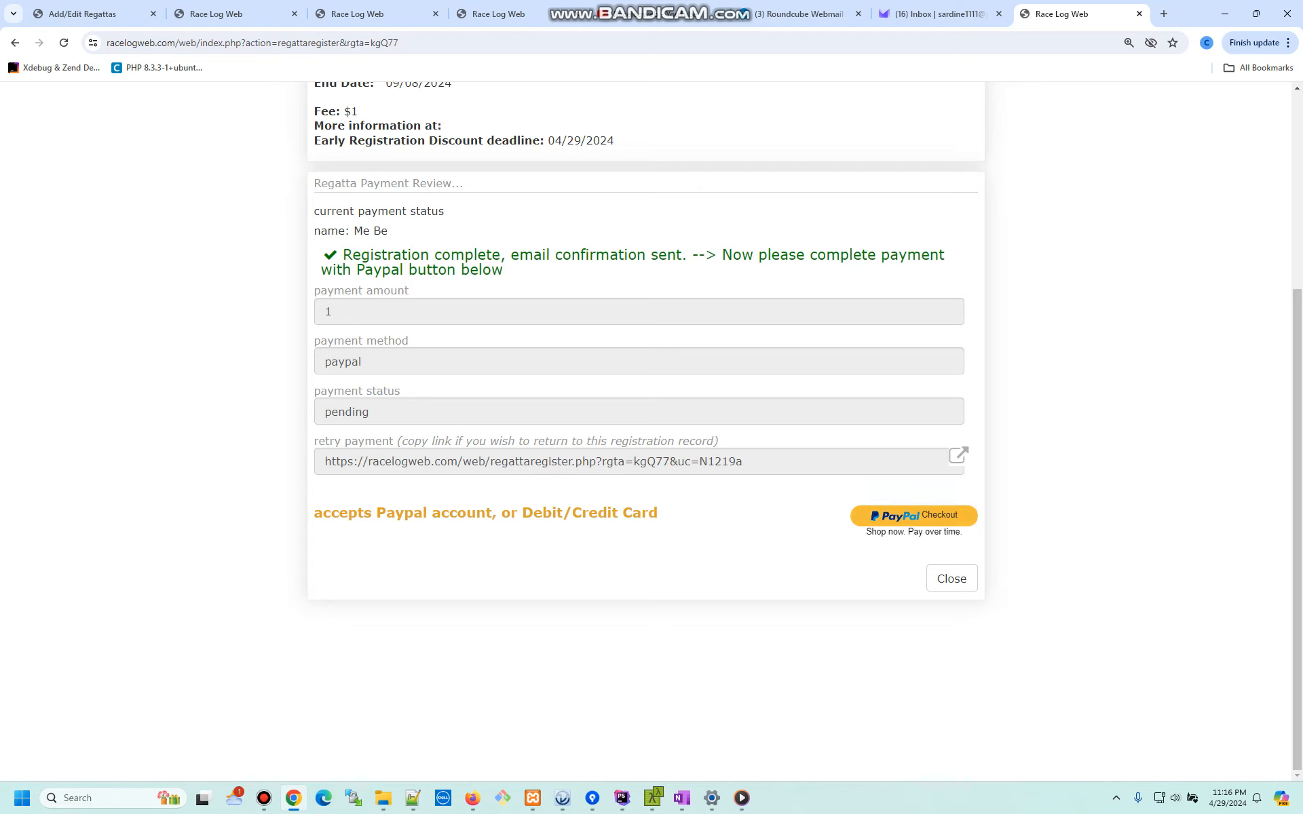
pyautogui.click(913, 515)
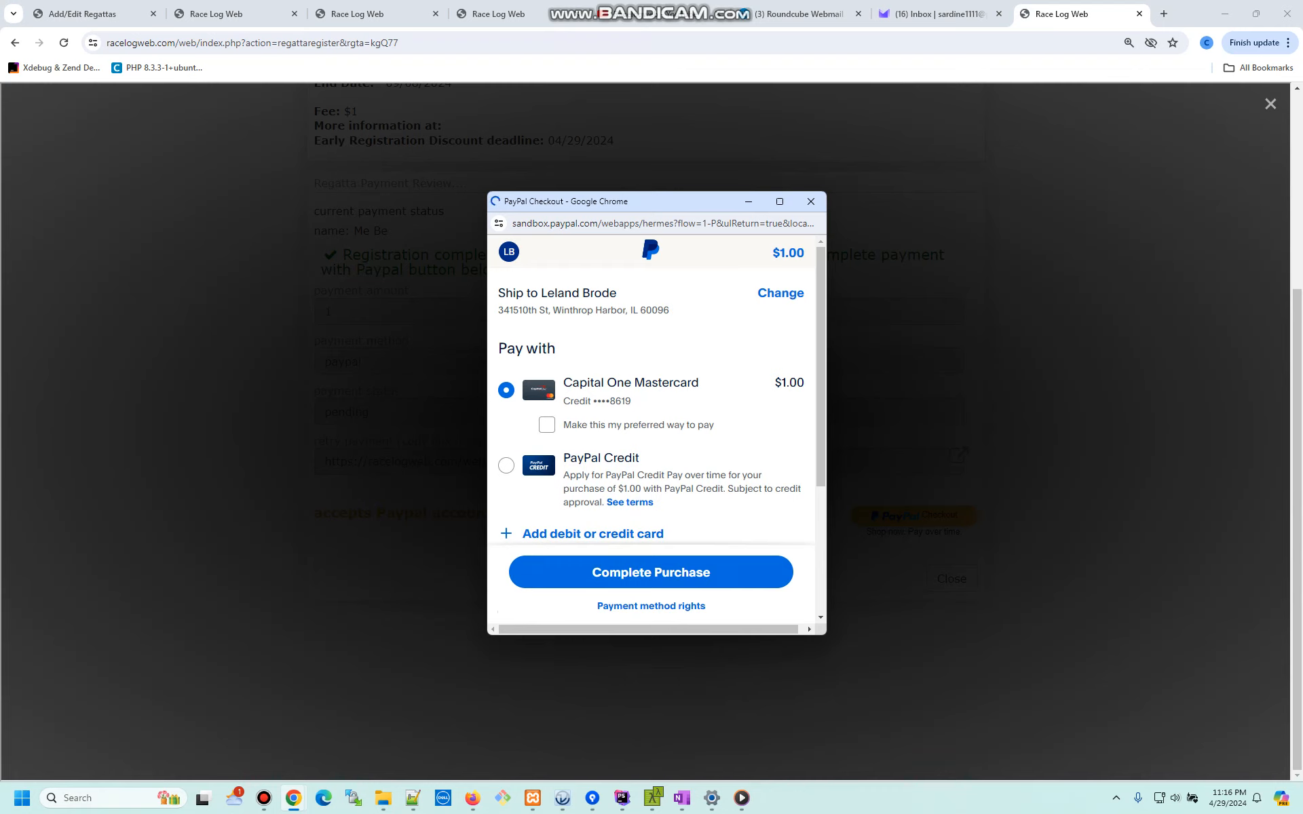
pyautogui.click(651, 573)
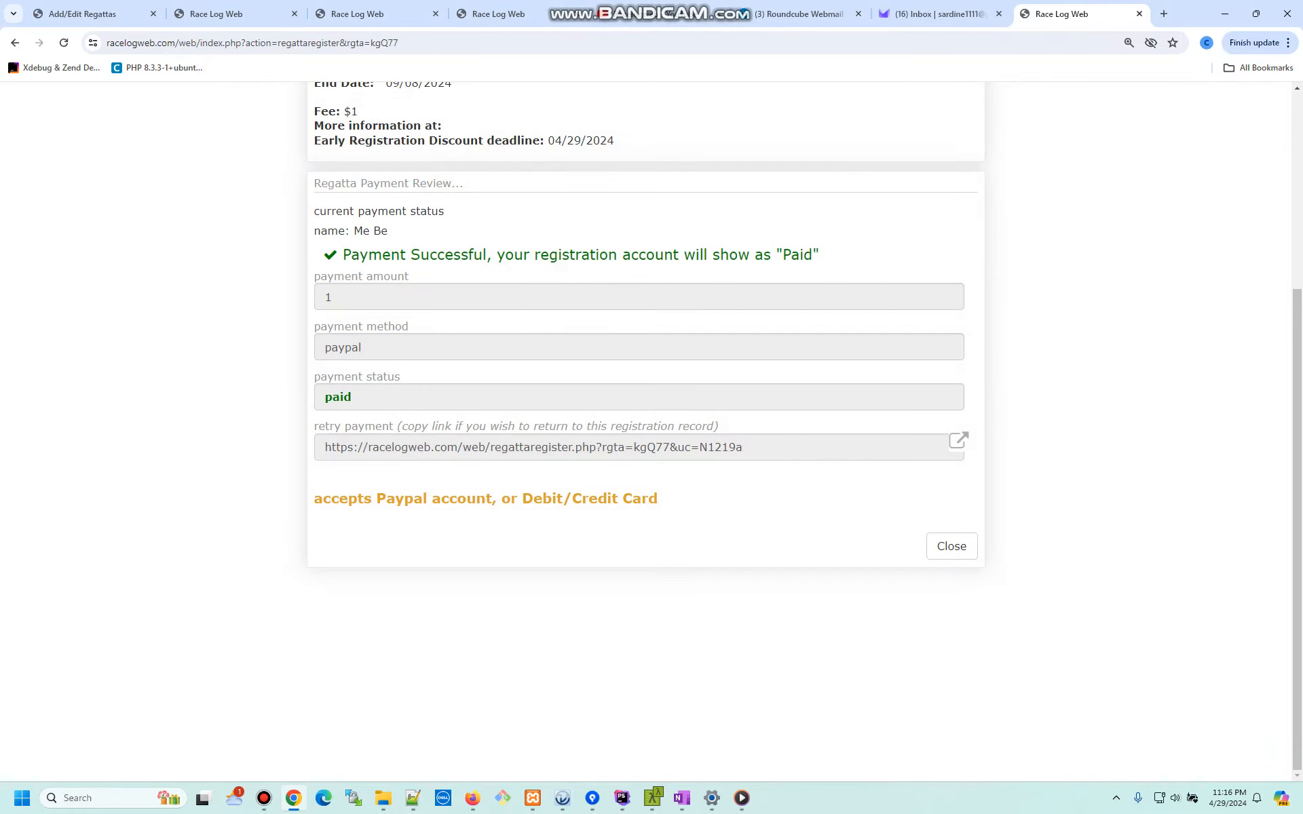
pyautogui.moveTo(382, 254); pyautogui.dragTo(523, 254)
# - Back on the admin tab, open File > Sailors and tick the new registrant's row
pyautogui.click(83, 13)
pyautogui.click(344, 179)
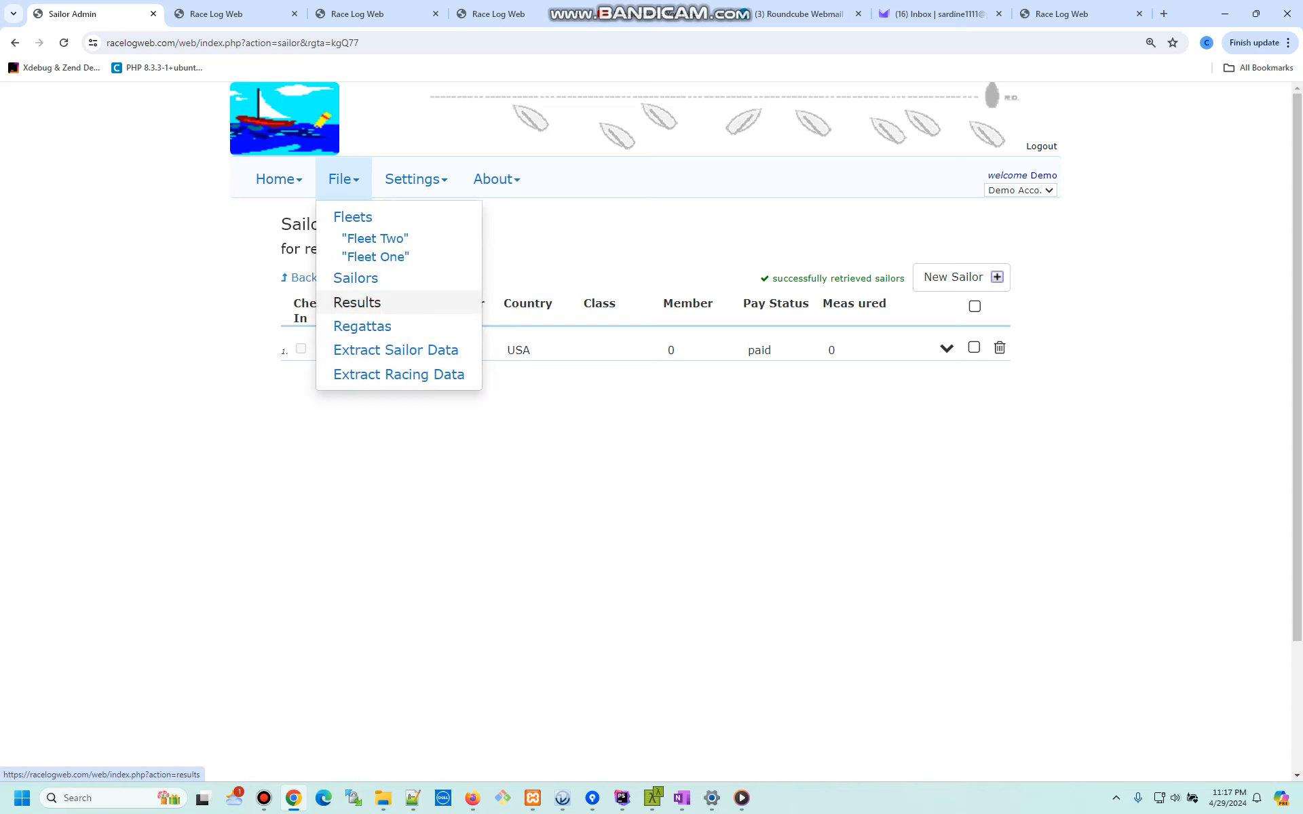
pyautogui.click(356, 278)
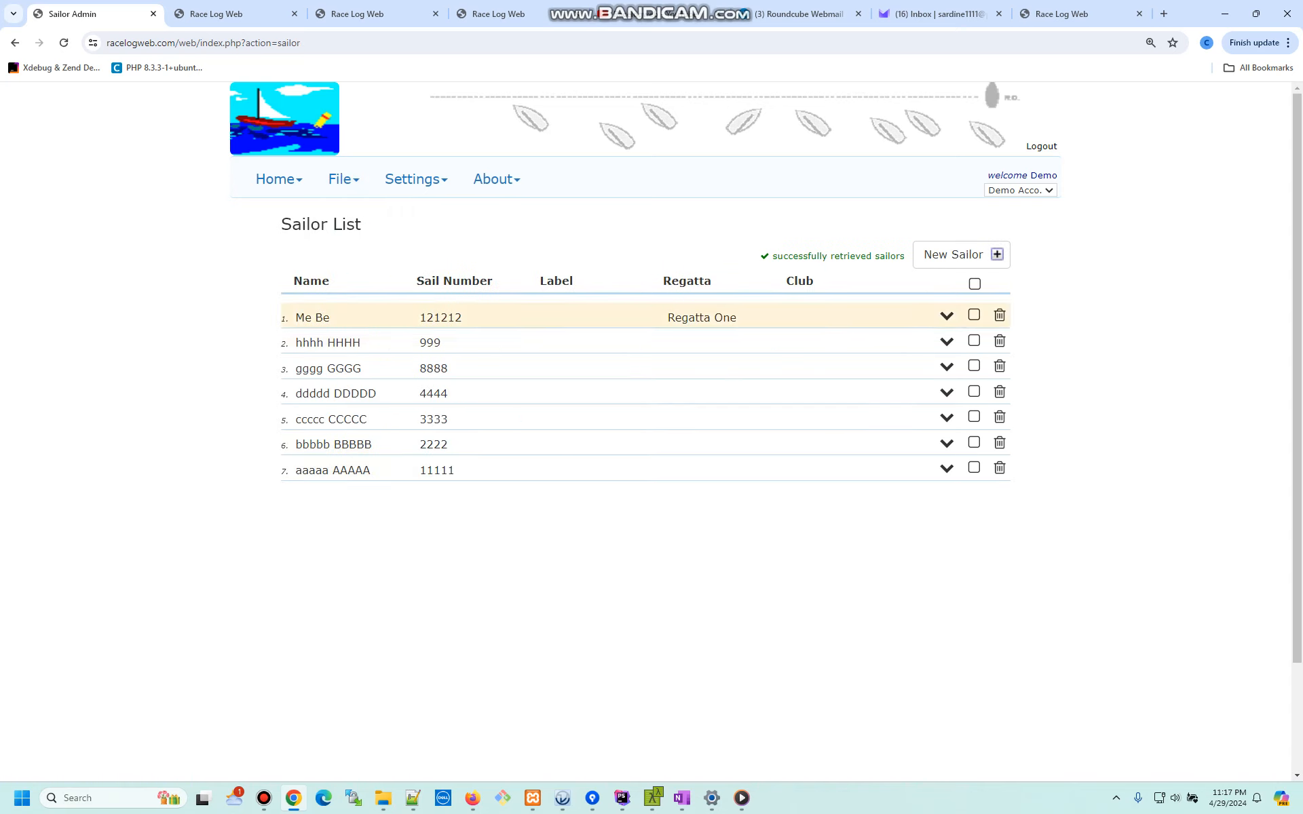
pyautogui.click(974, 315)
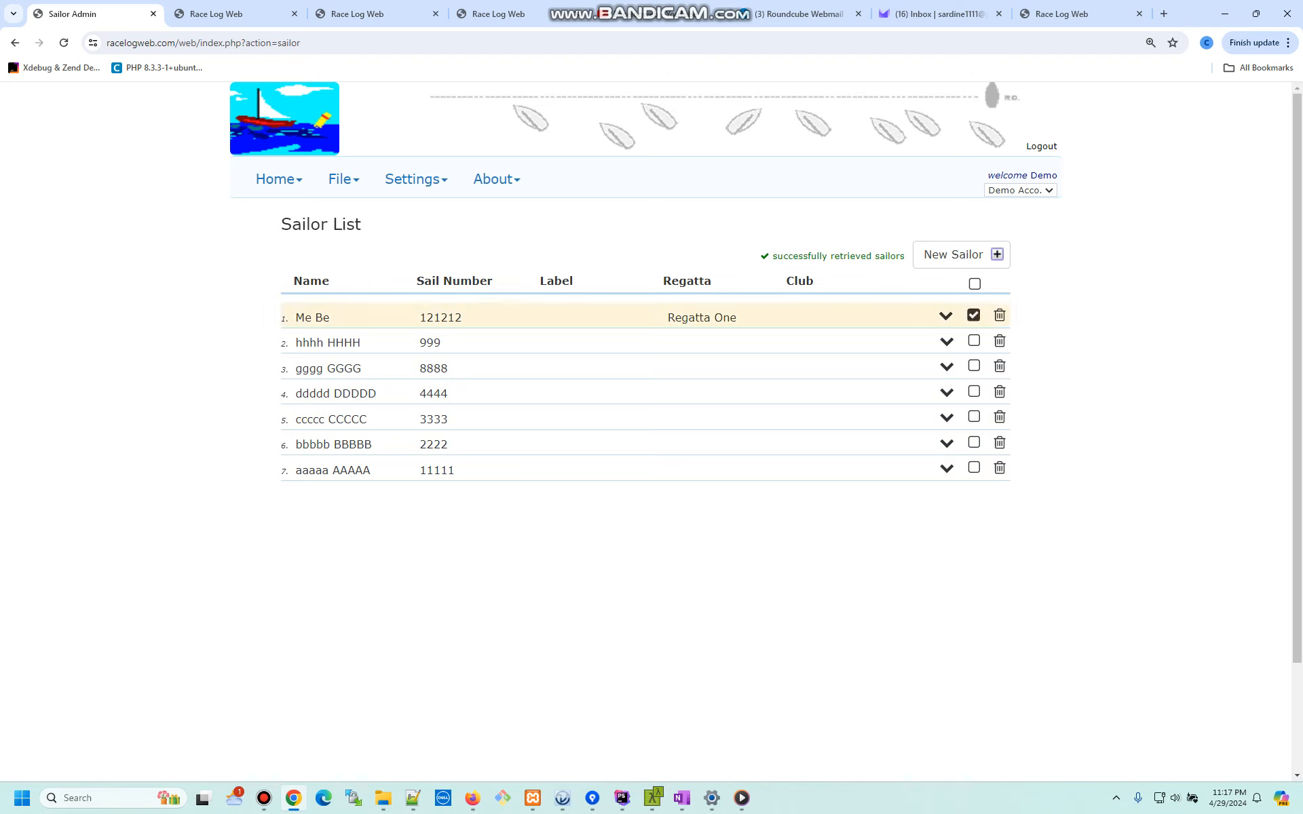